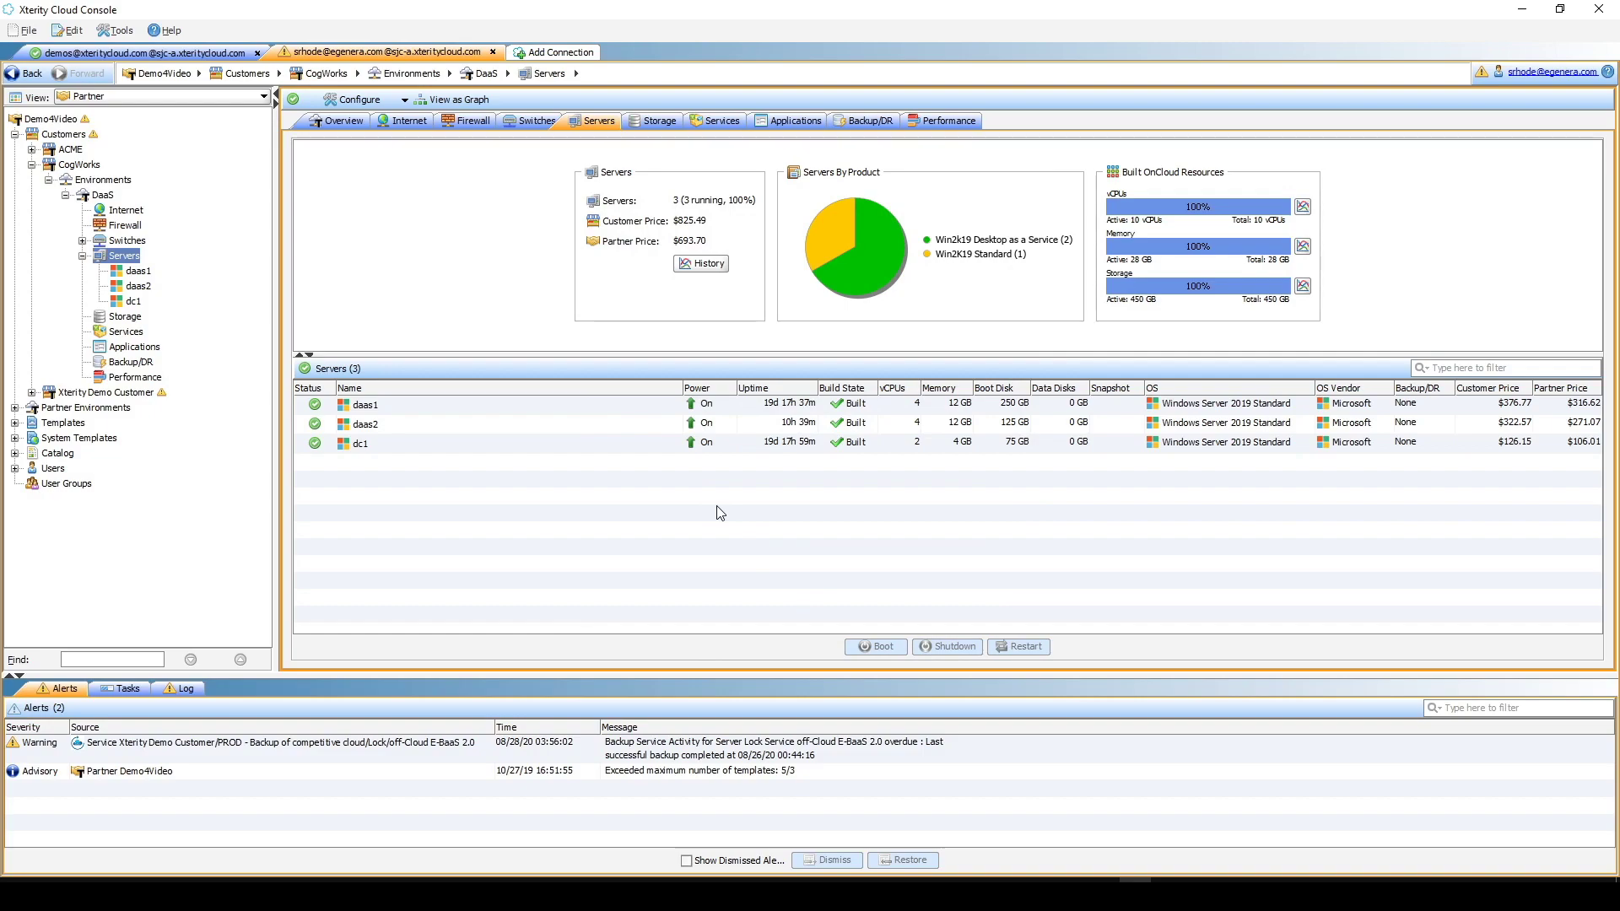
- Select the dc1 server in the DaaS environment's Servers list
click(604, 444)
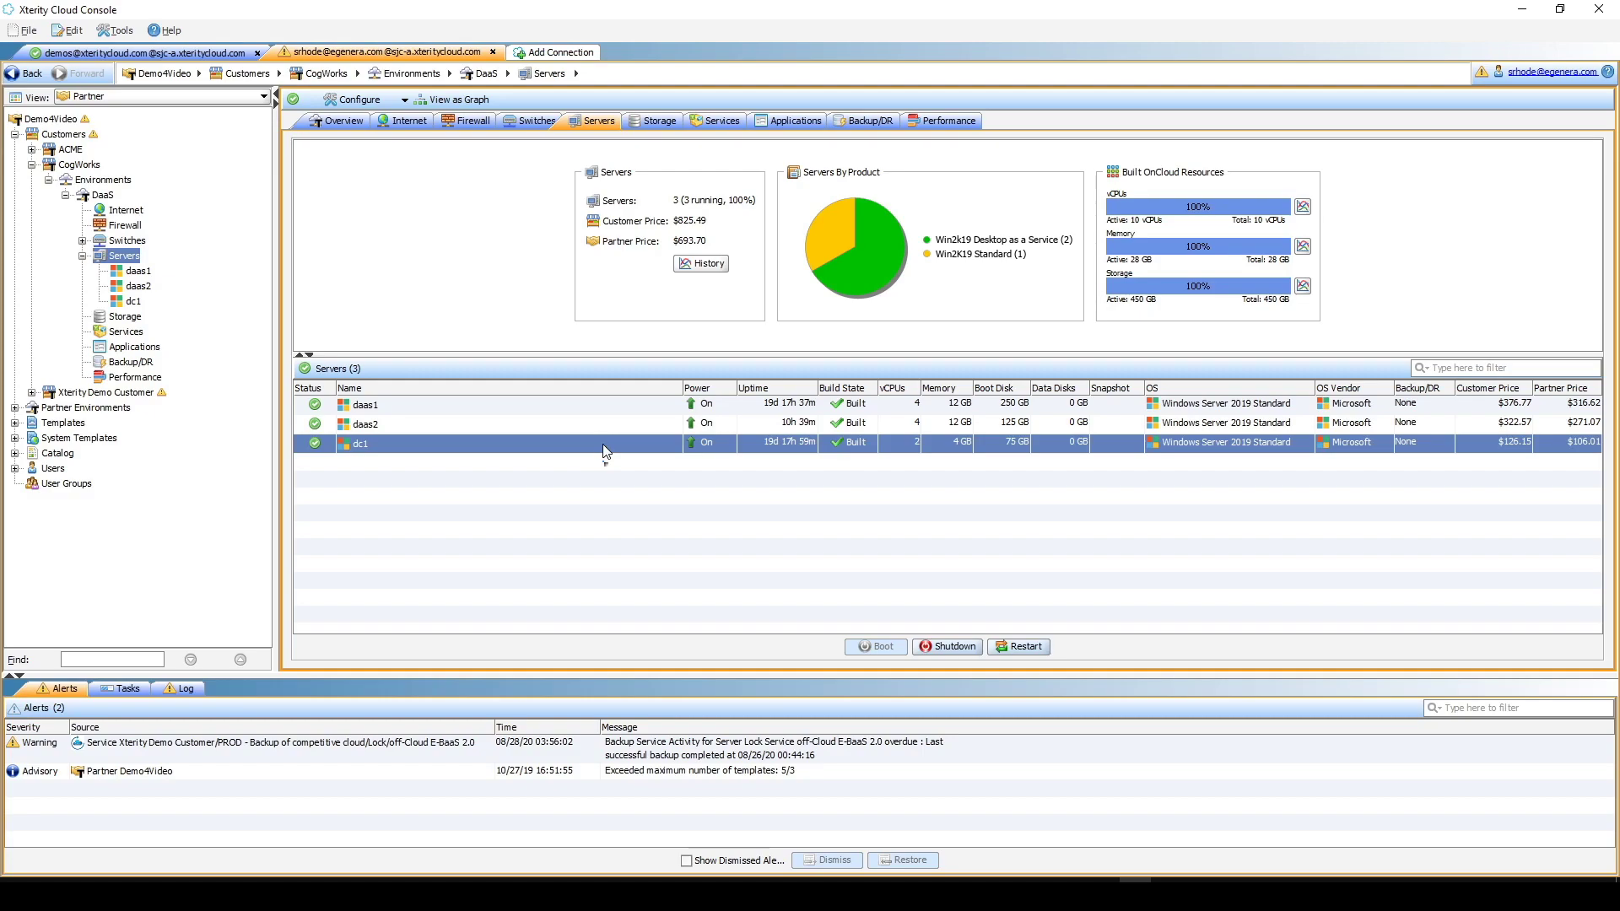
- View the DaaS environment as a network graph and add a Win2k19 Desktop as a Service server
right_click(94, 196)
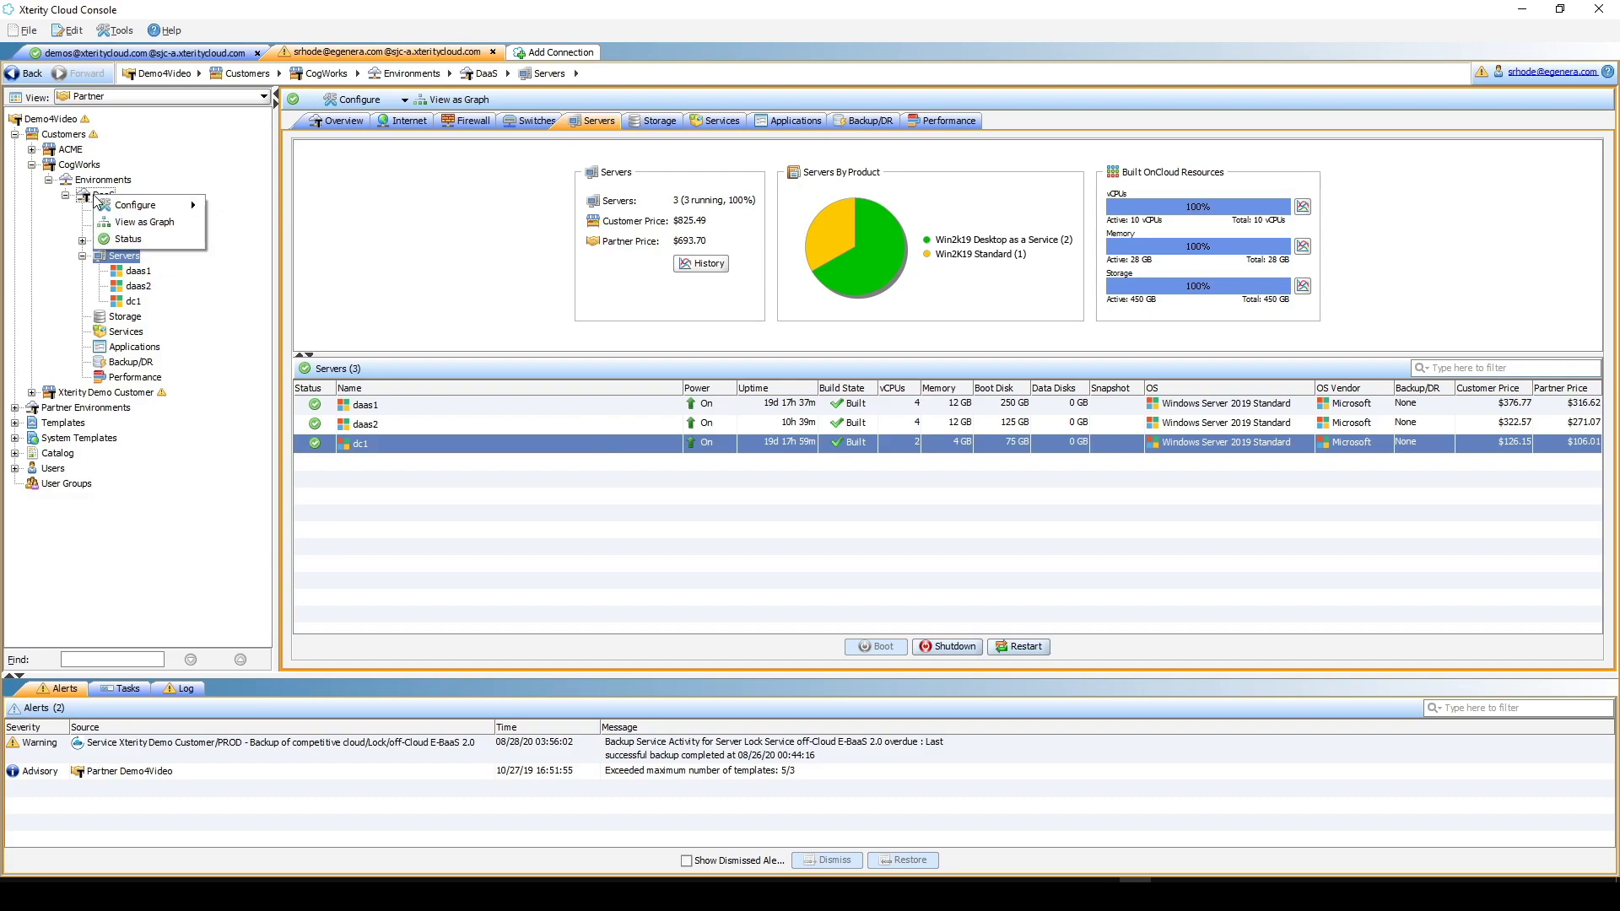
click(165, 221)
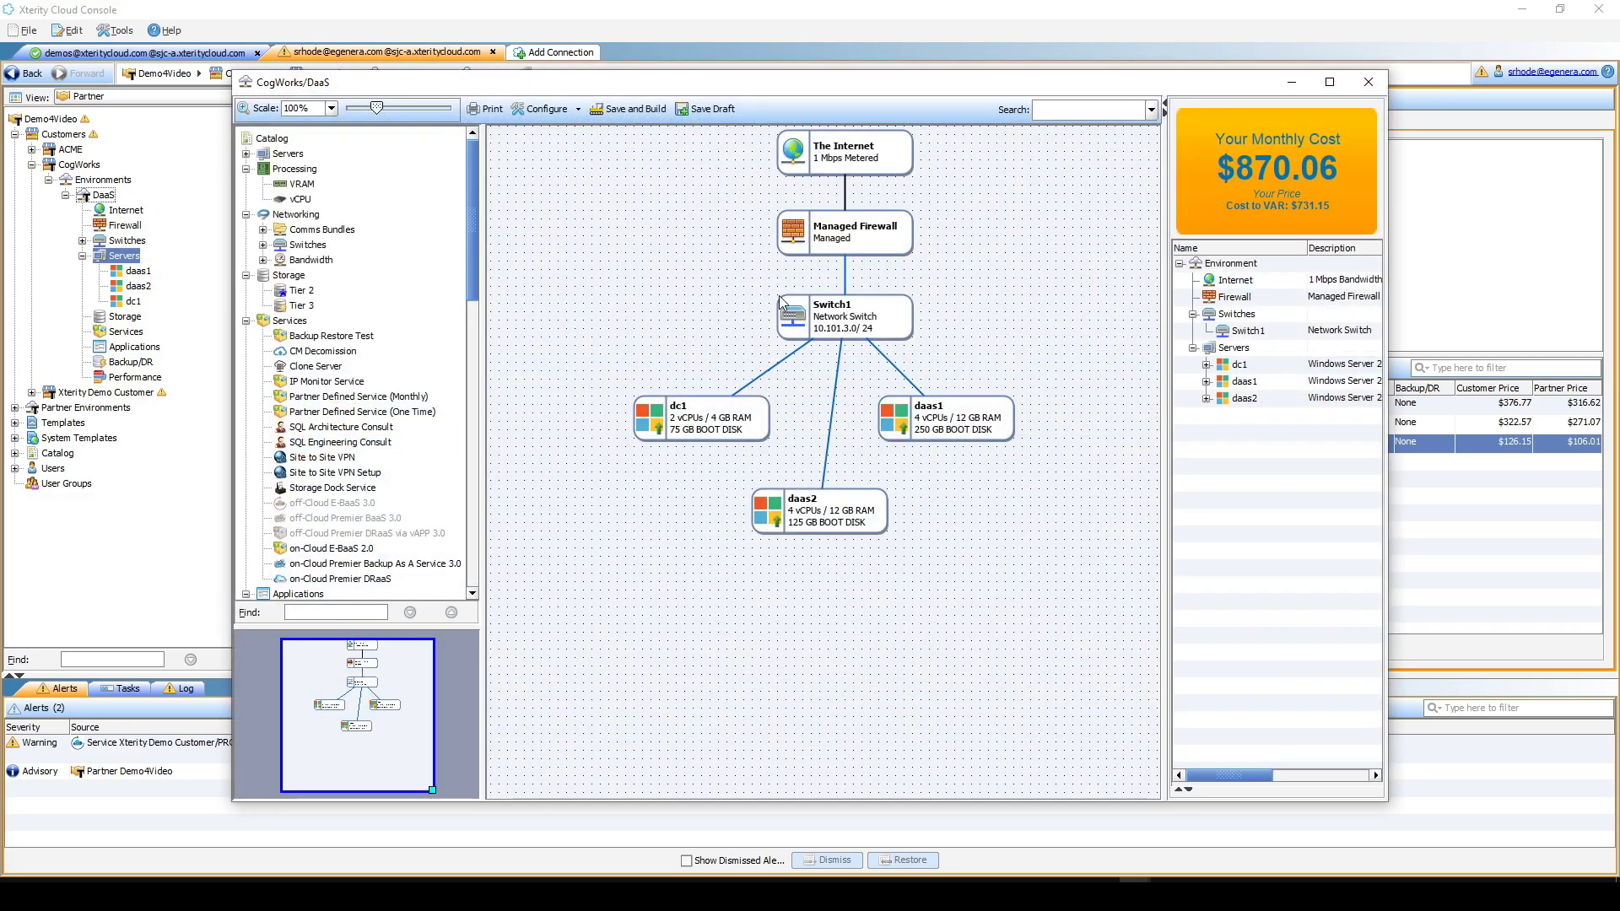
click(247, 154)
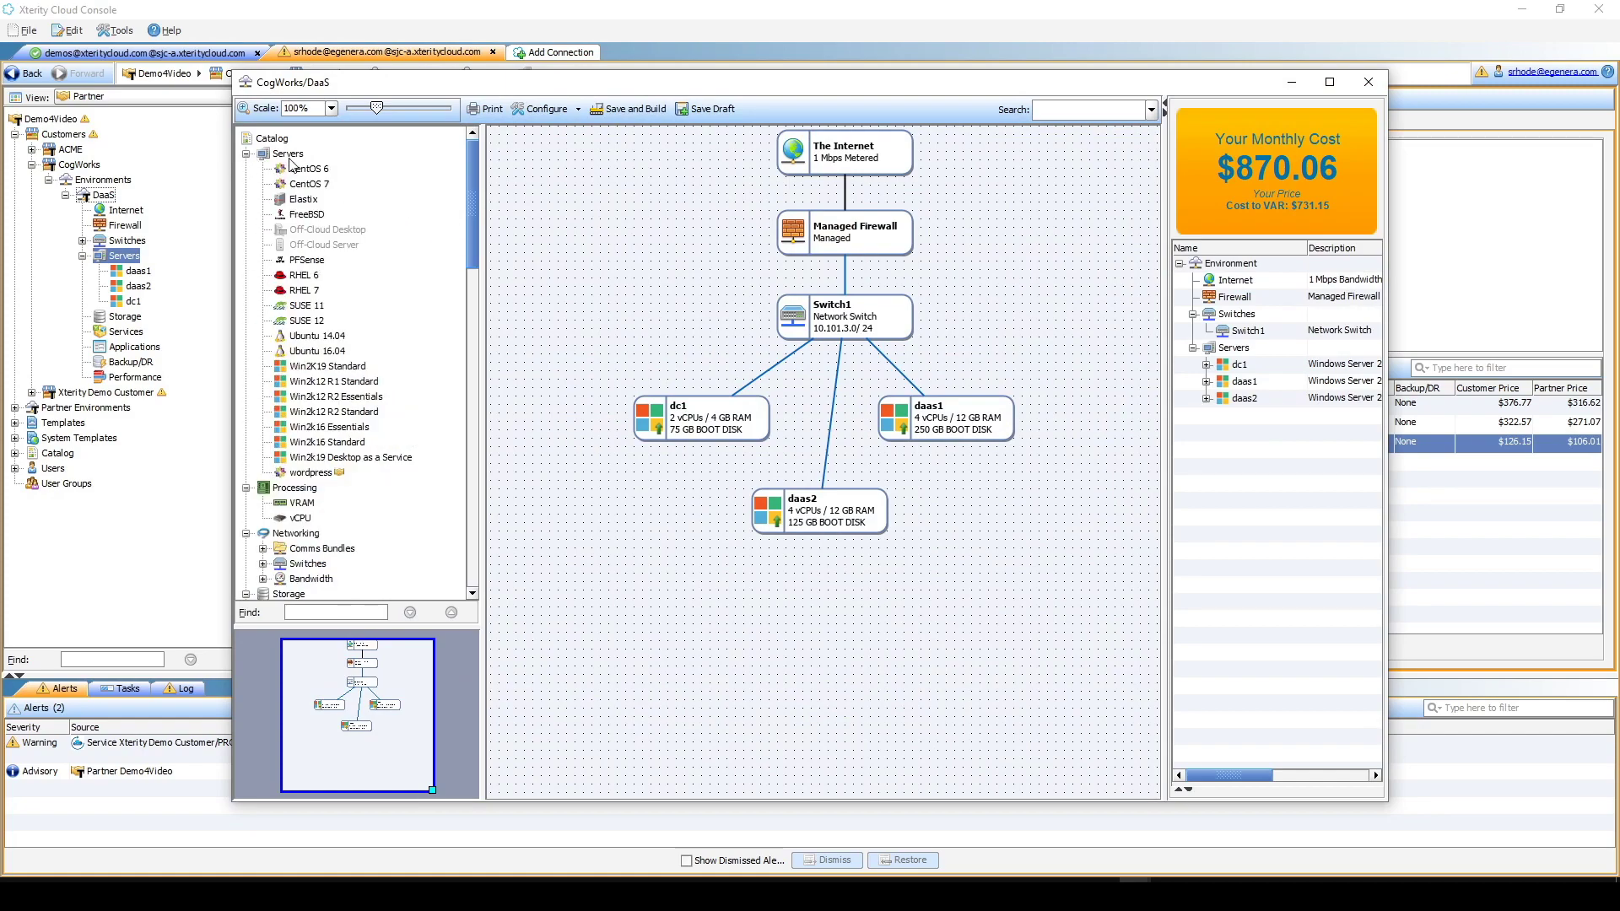
drag(325, 460, 667, 553)
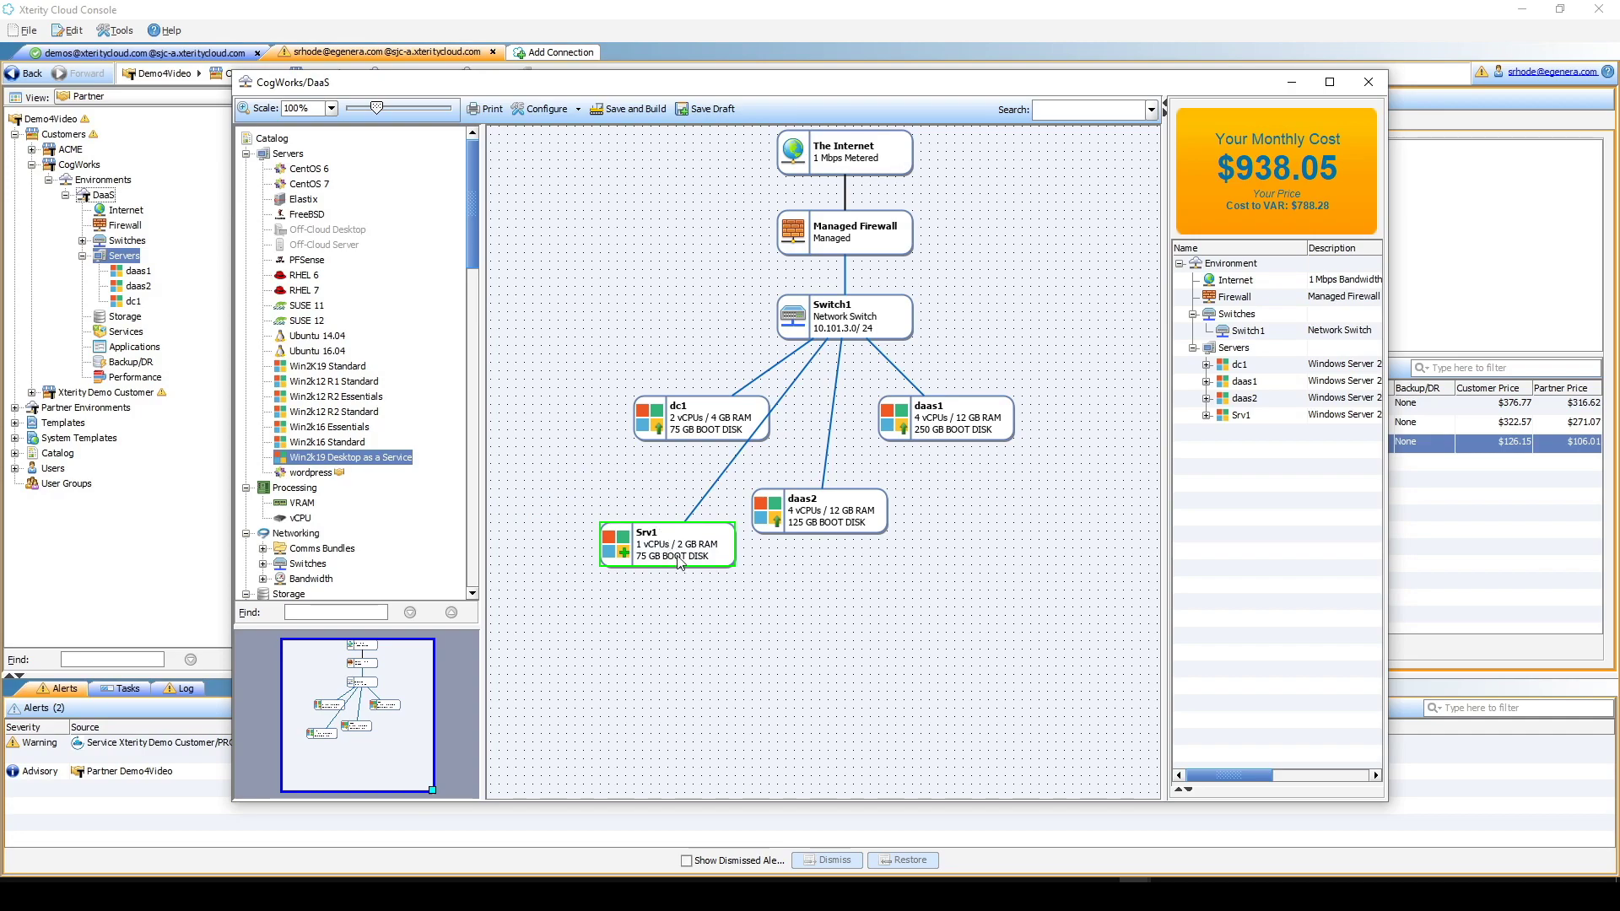
- Rename Srv1 to daas3 and give it 4 vCPUs and 12 GB memory
double_click(674, 550)
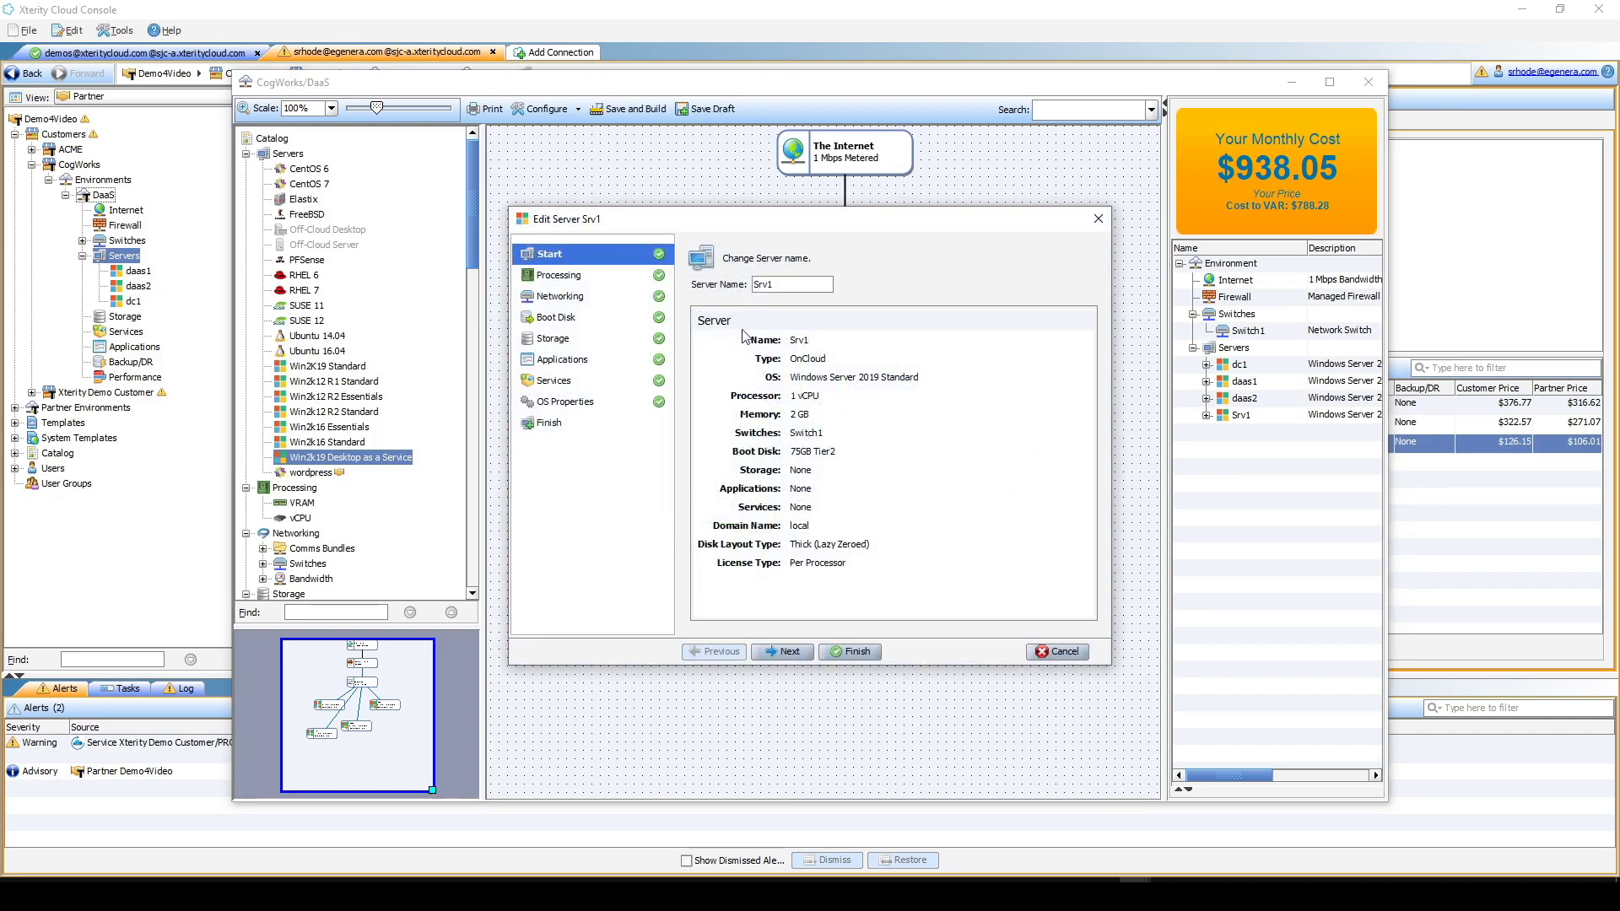
drag(787, 288, 736, 287)
text(daas3)
click(592, 280)
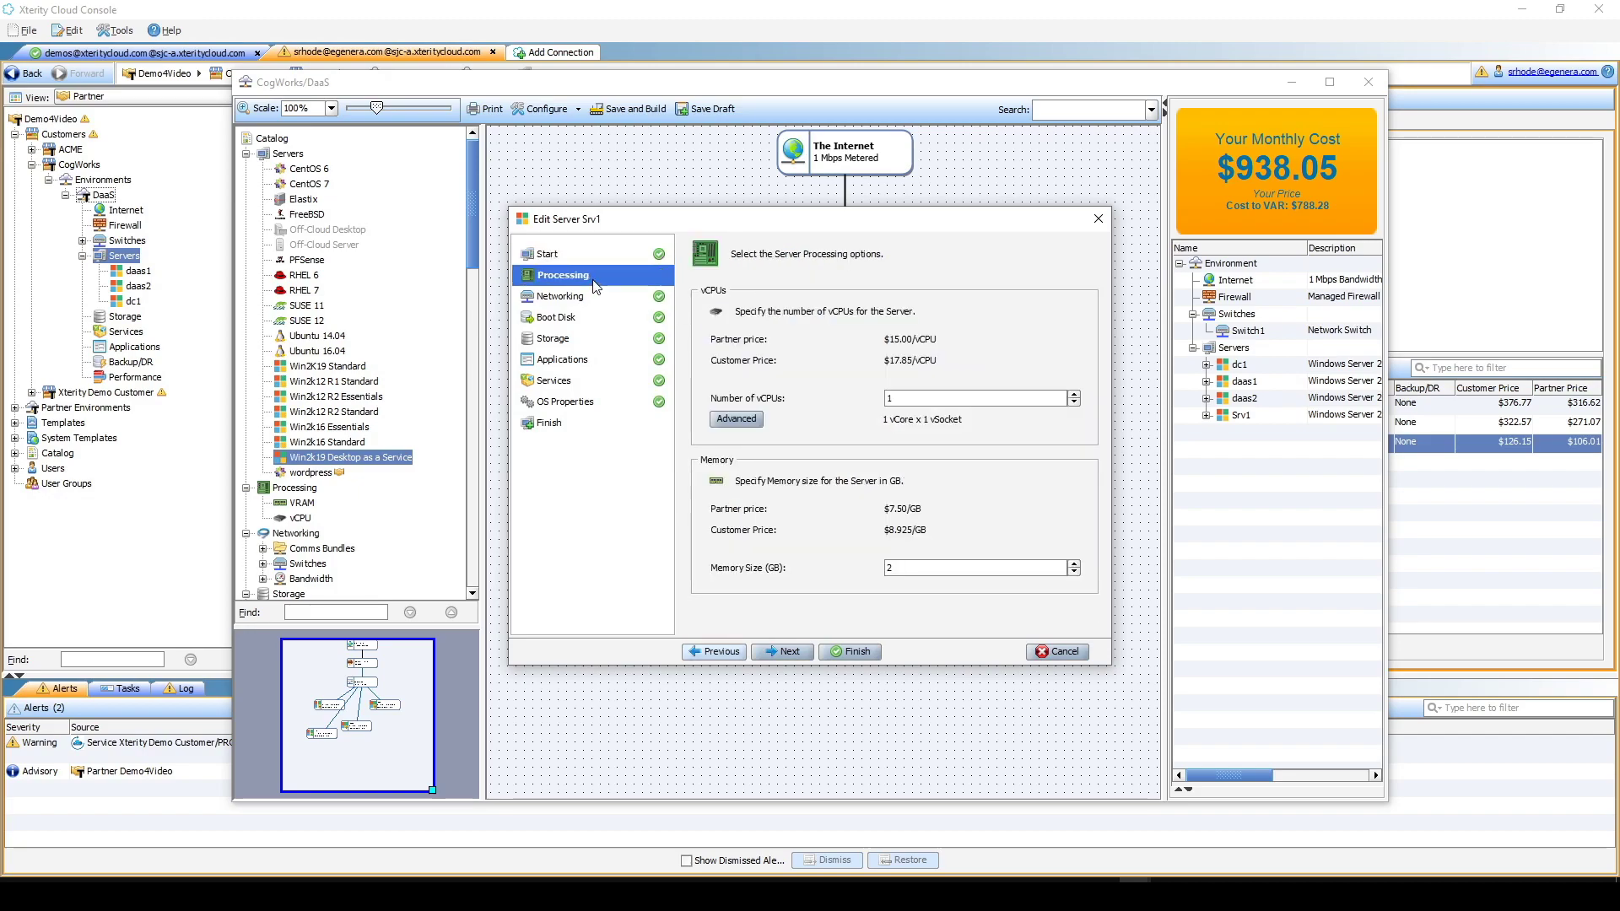
text(4)
key(Tab)
text(12)
- Set daas3's Switch1 connection to Request IP for a public address
click(793, 651)
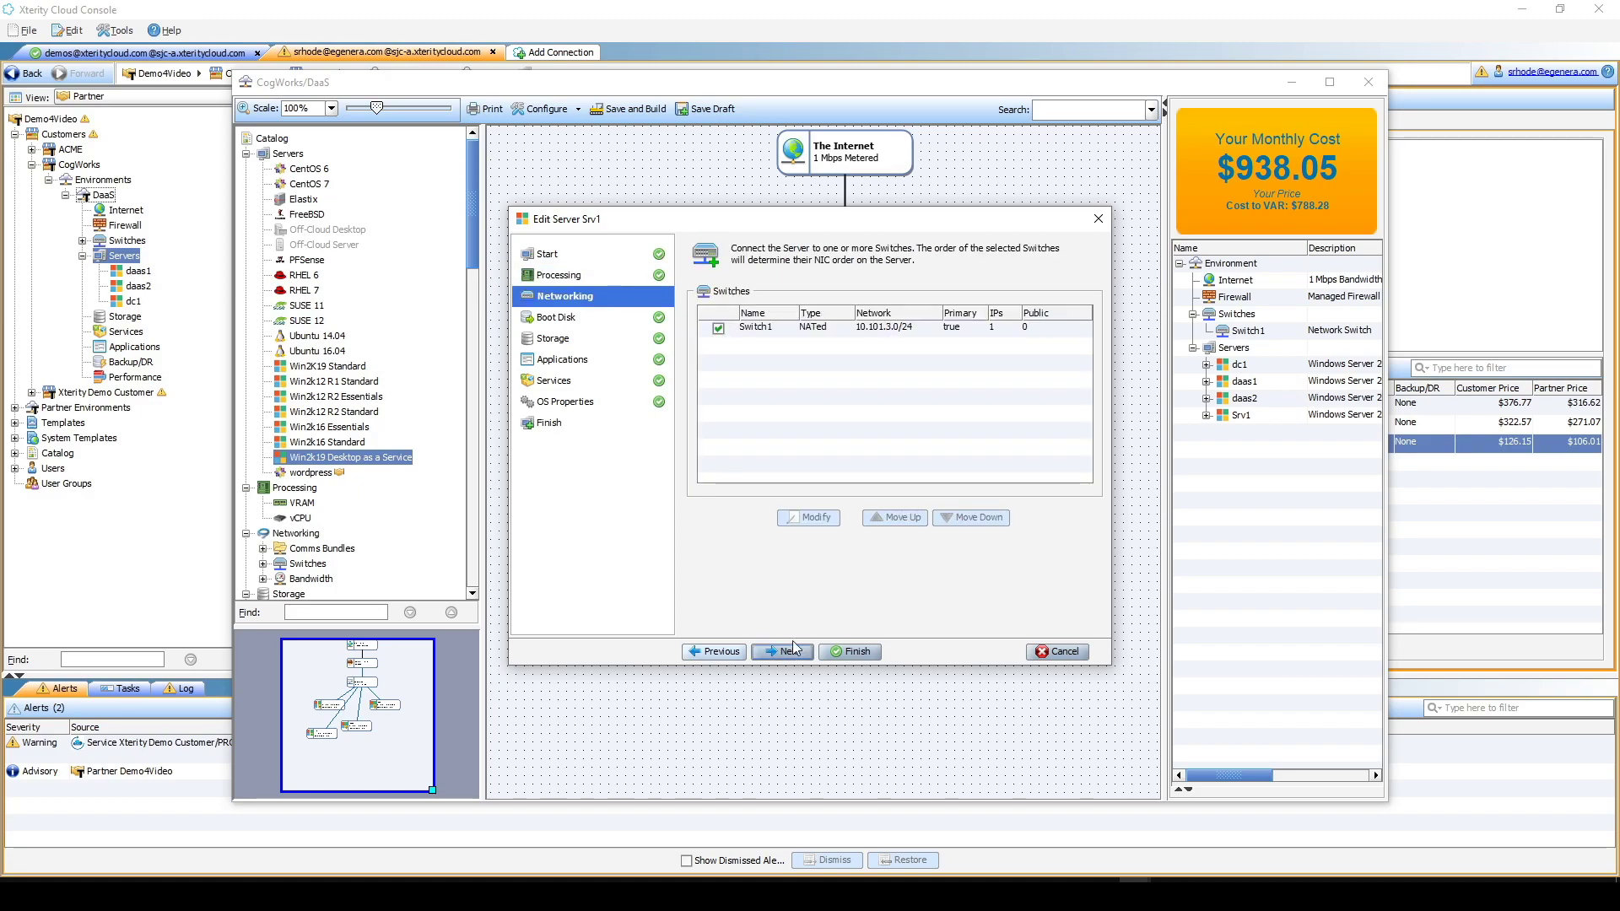
click(812, 328)
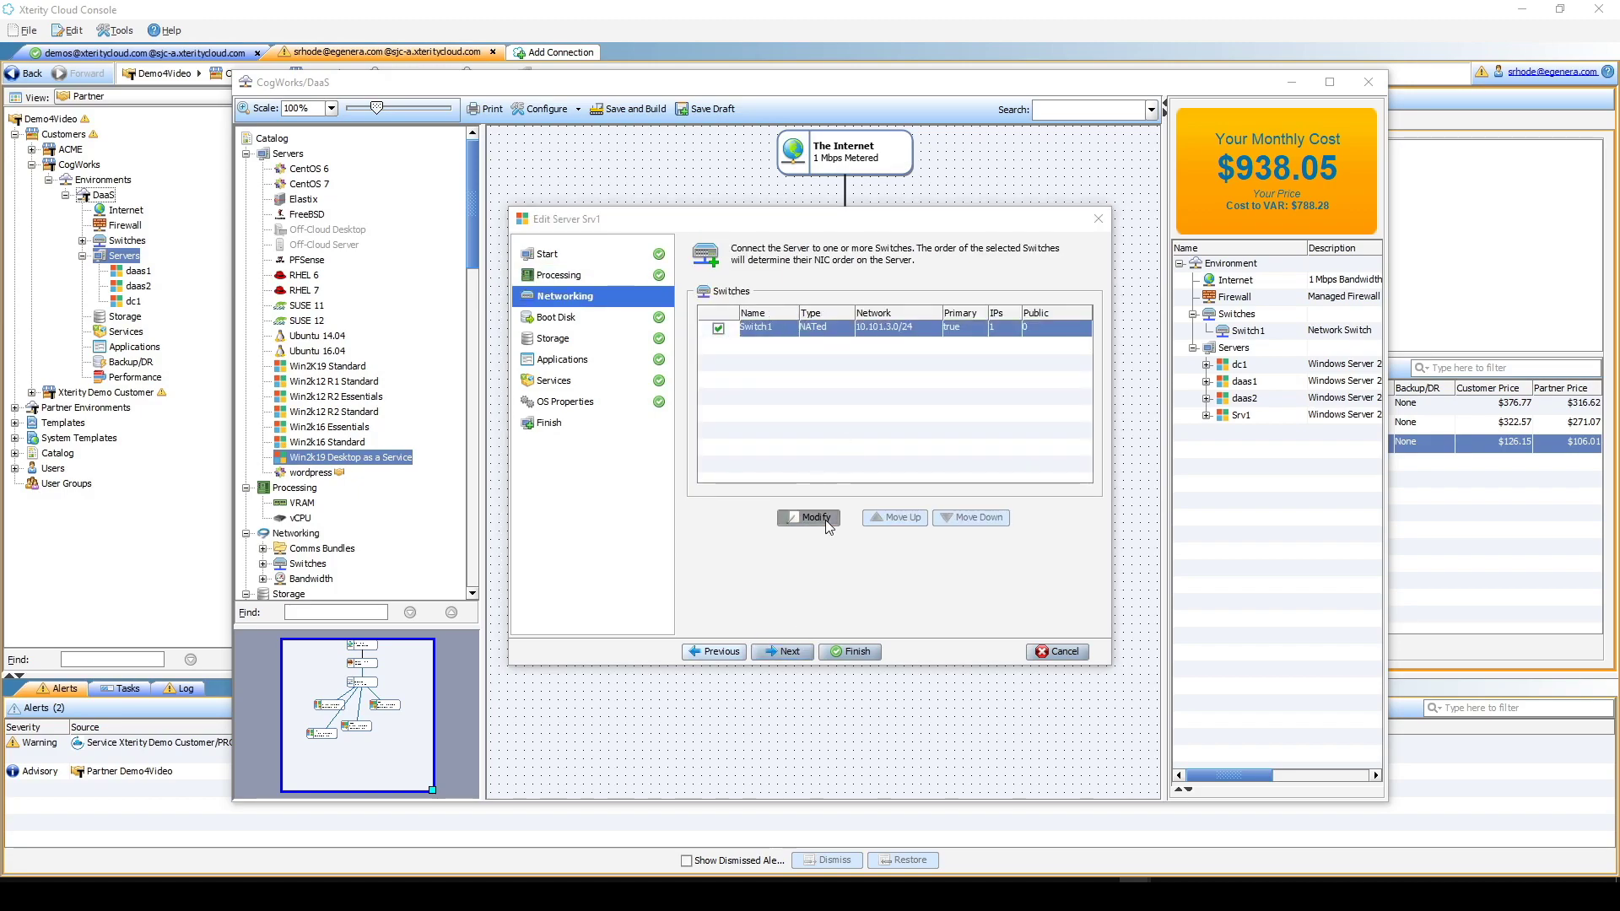
click(808, 517)
click(759, 437)
click(759, 474)
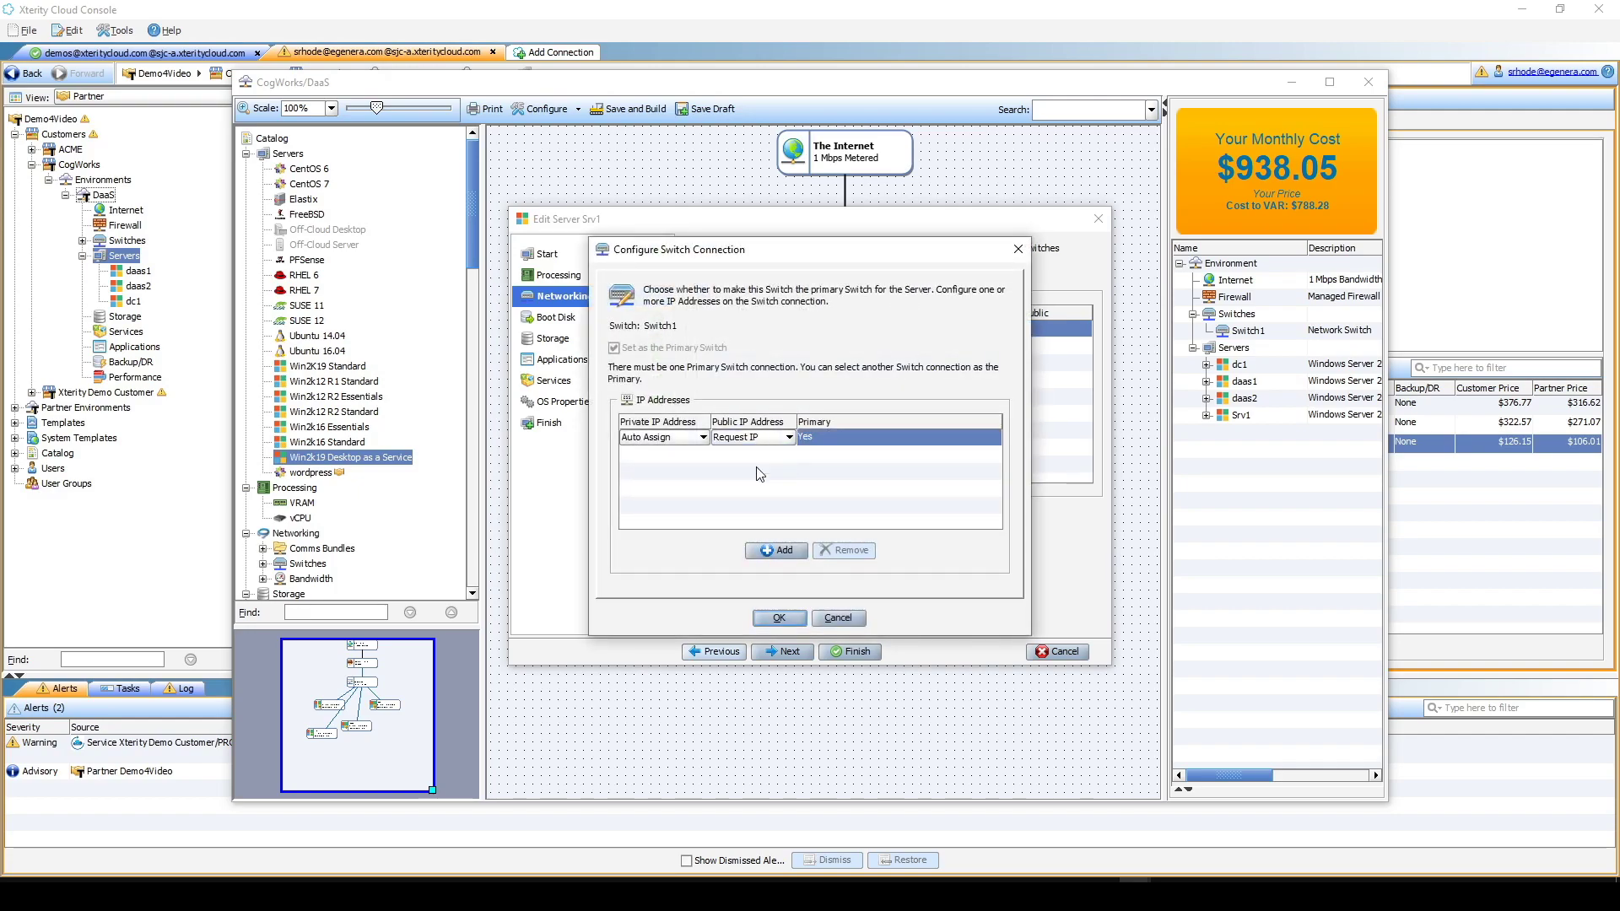
click(785, 622)
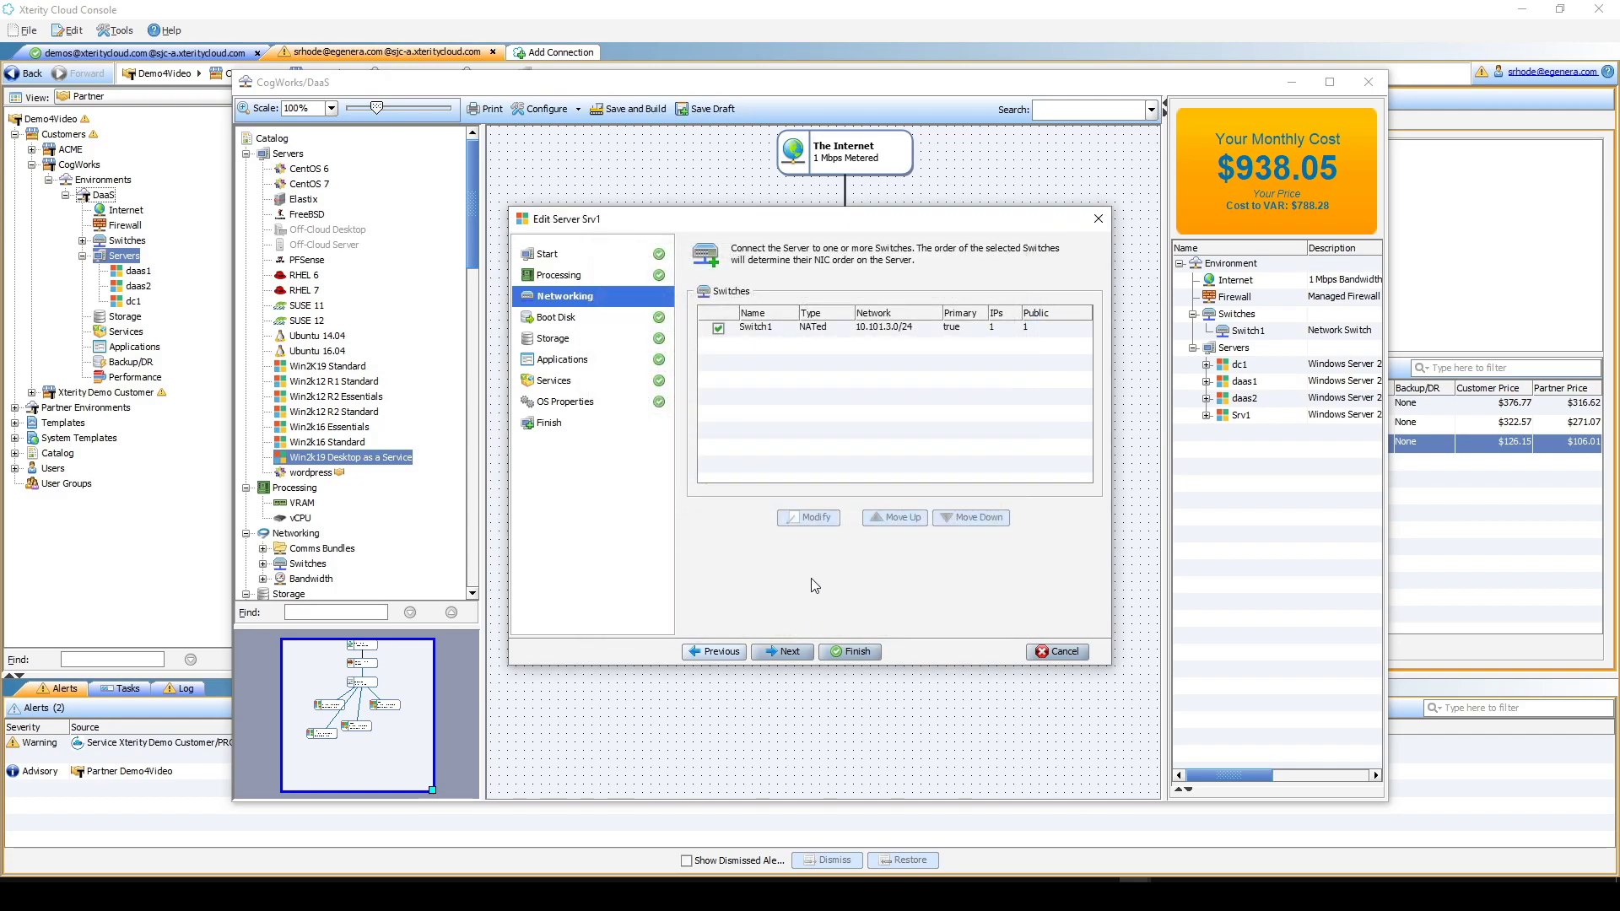
click(543, 319)
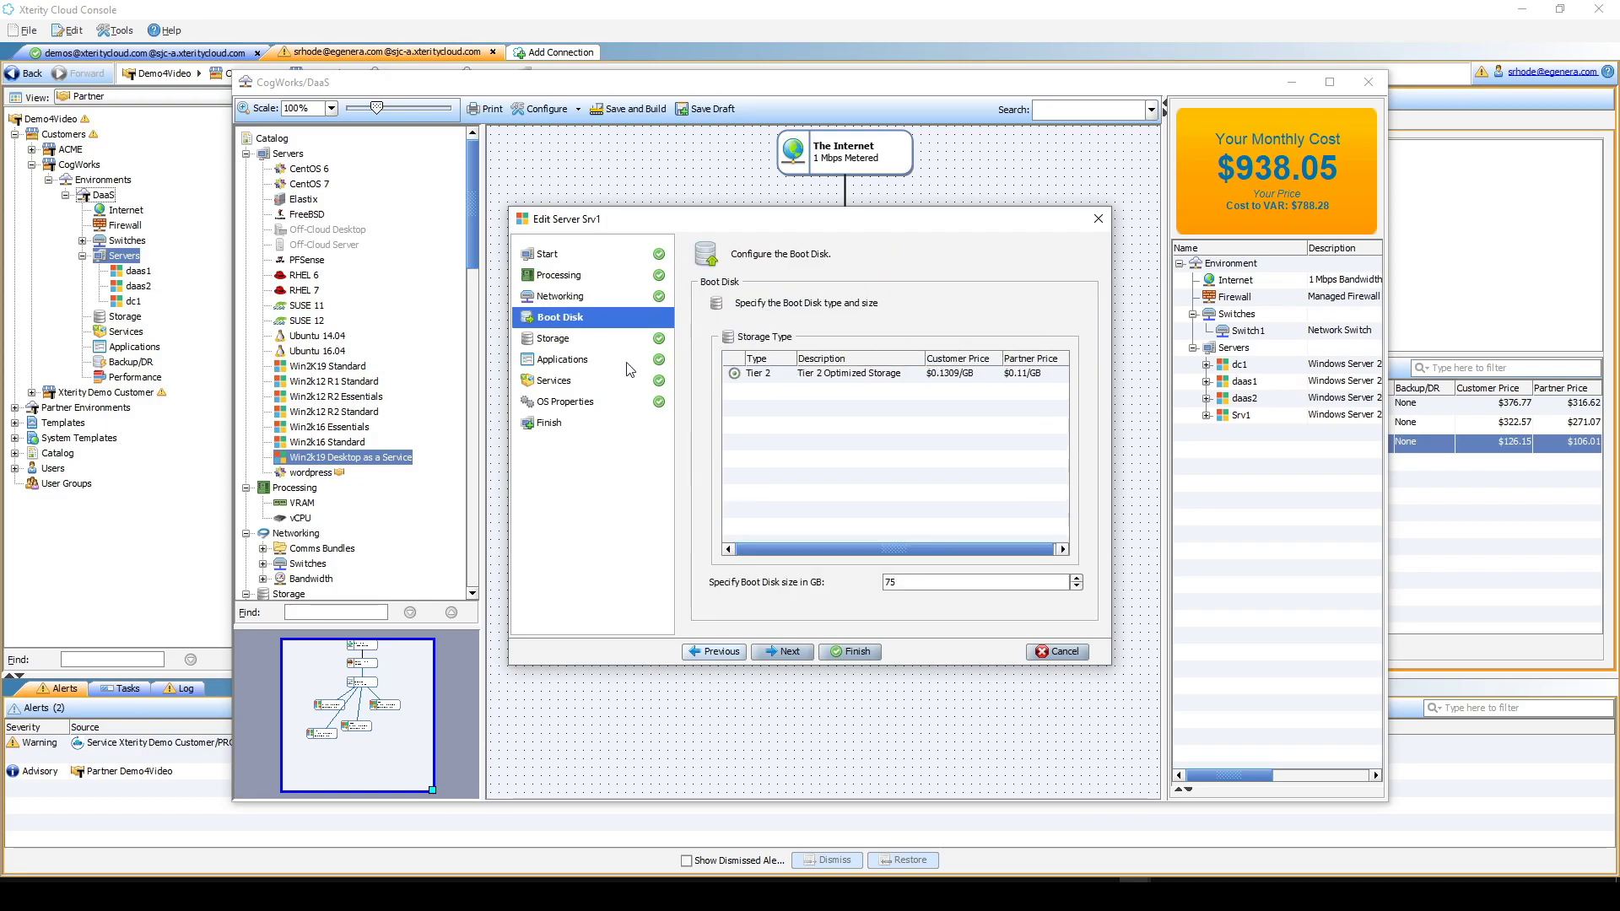
- Enlarge daas3's boot disk from 75 GB to 150 GB
drag(901, 582, 862, 584)
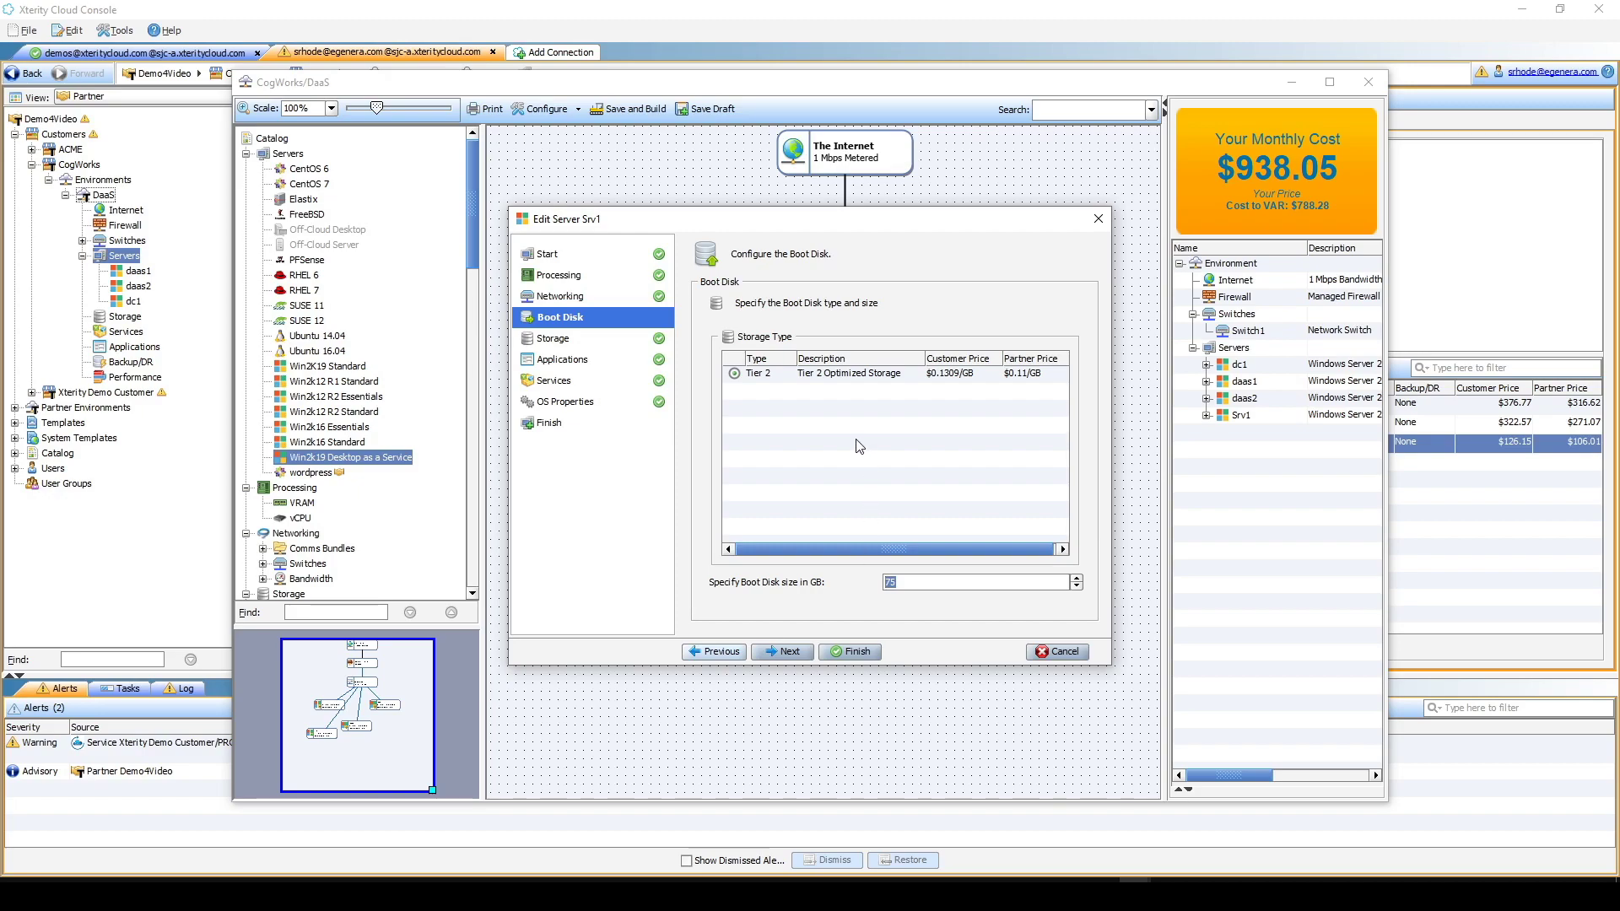
text(150)
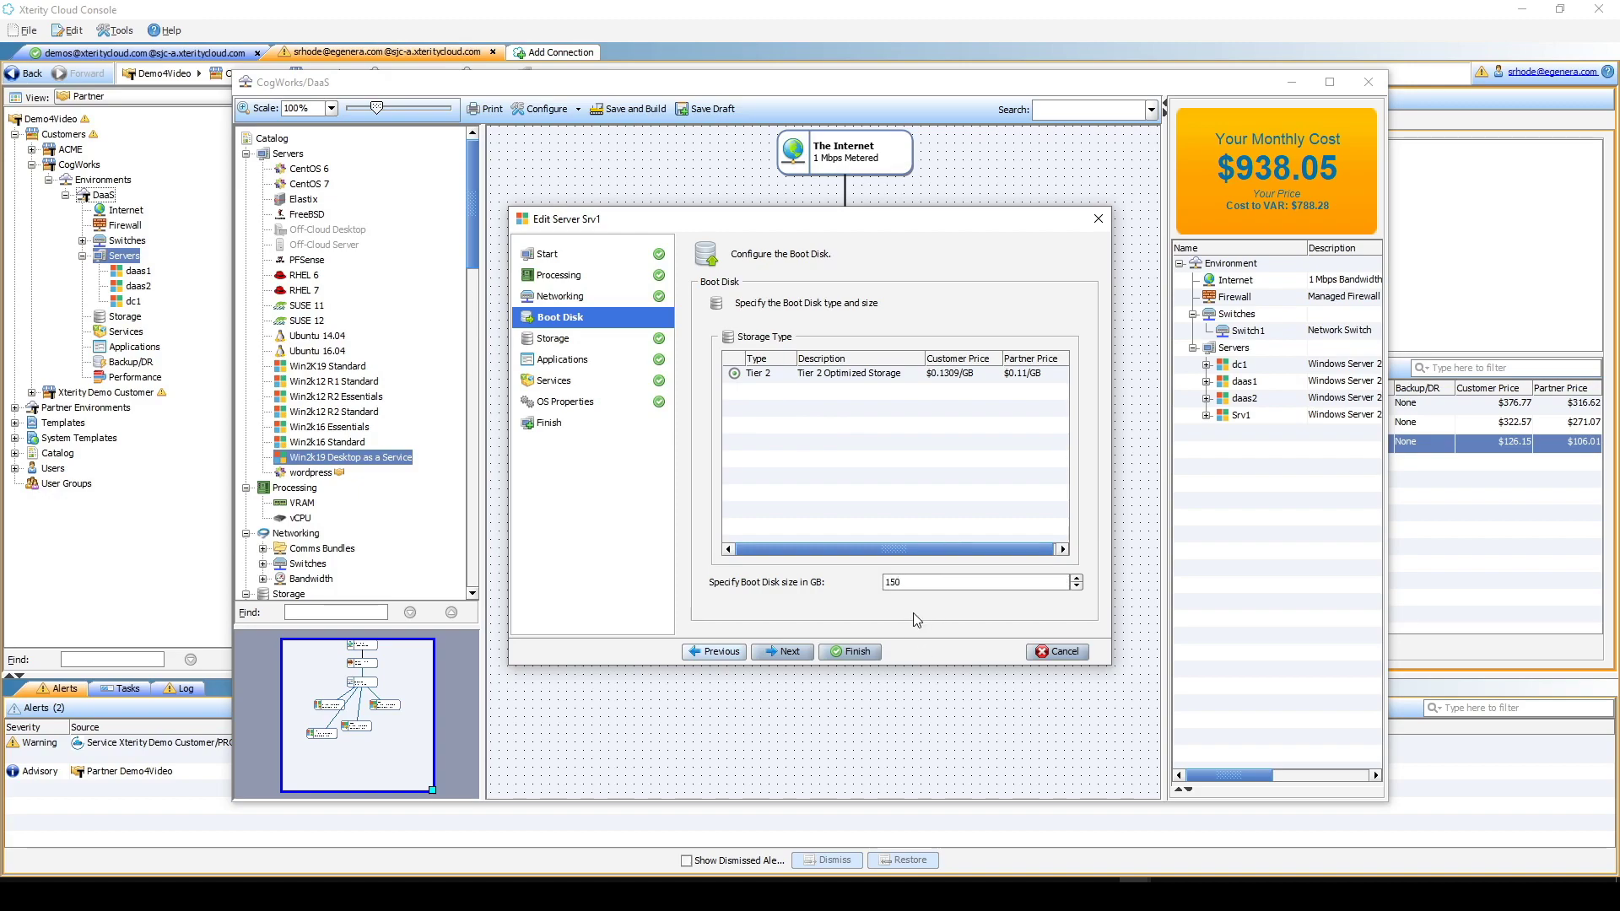
click(589, 336)
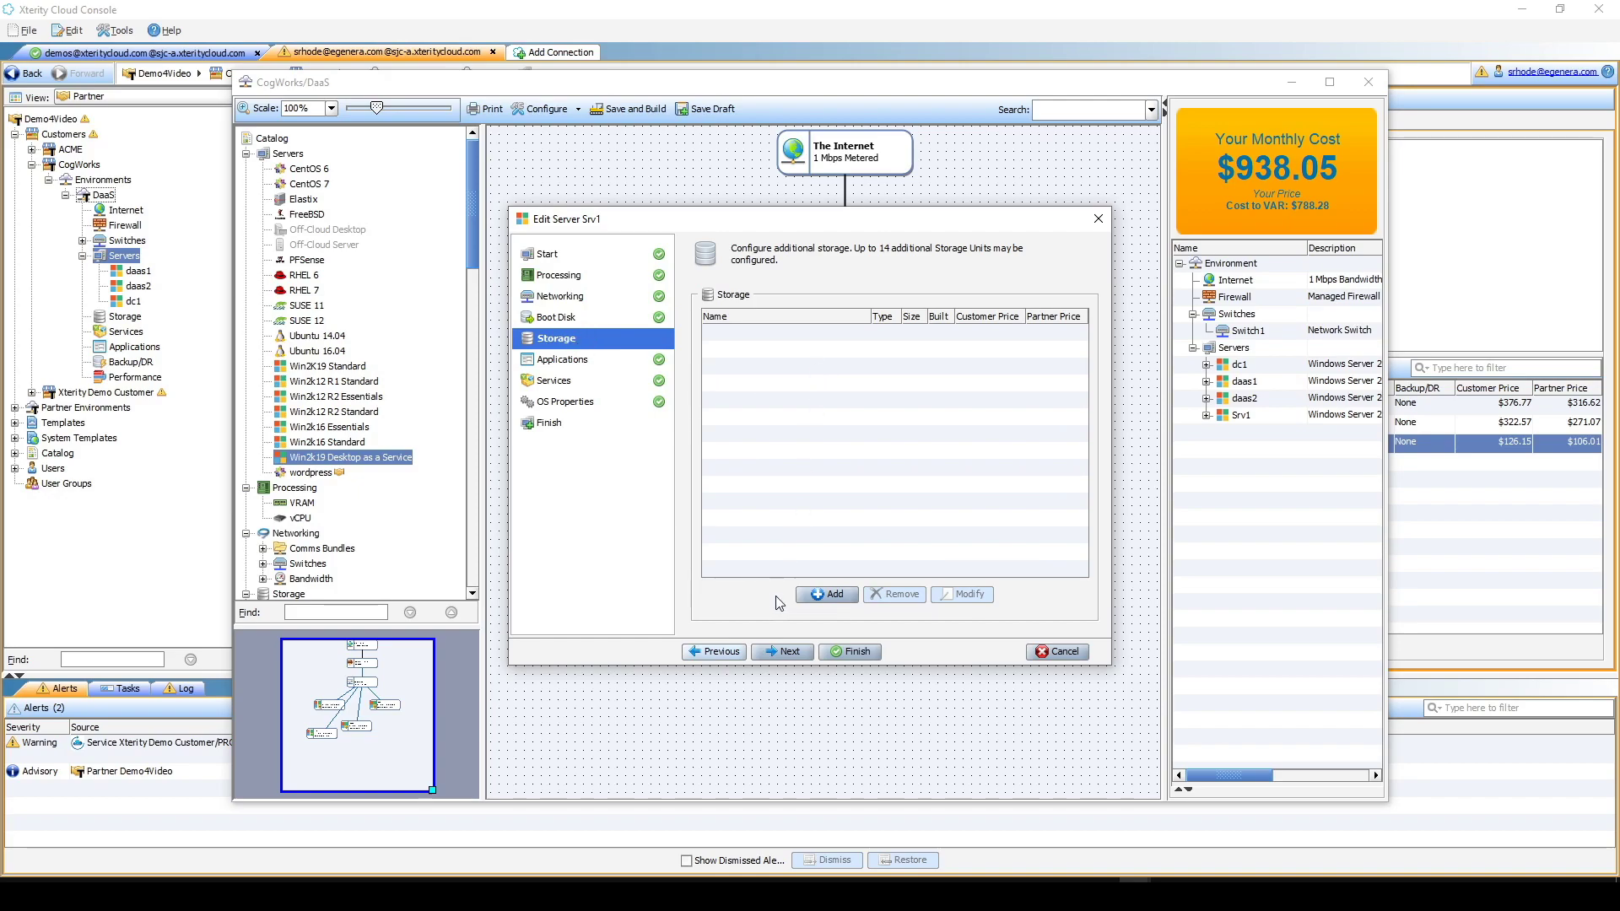
- Add a 200 GB storage unit named UserProfiles to daas3
click(836, 595)
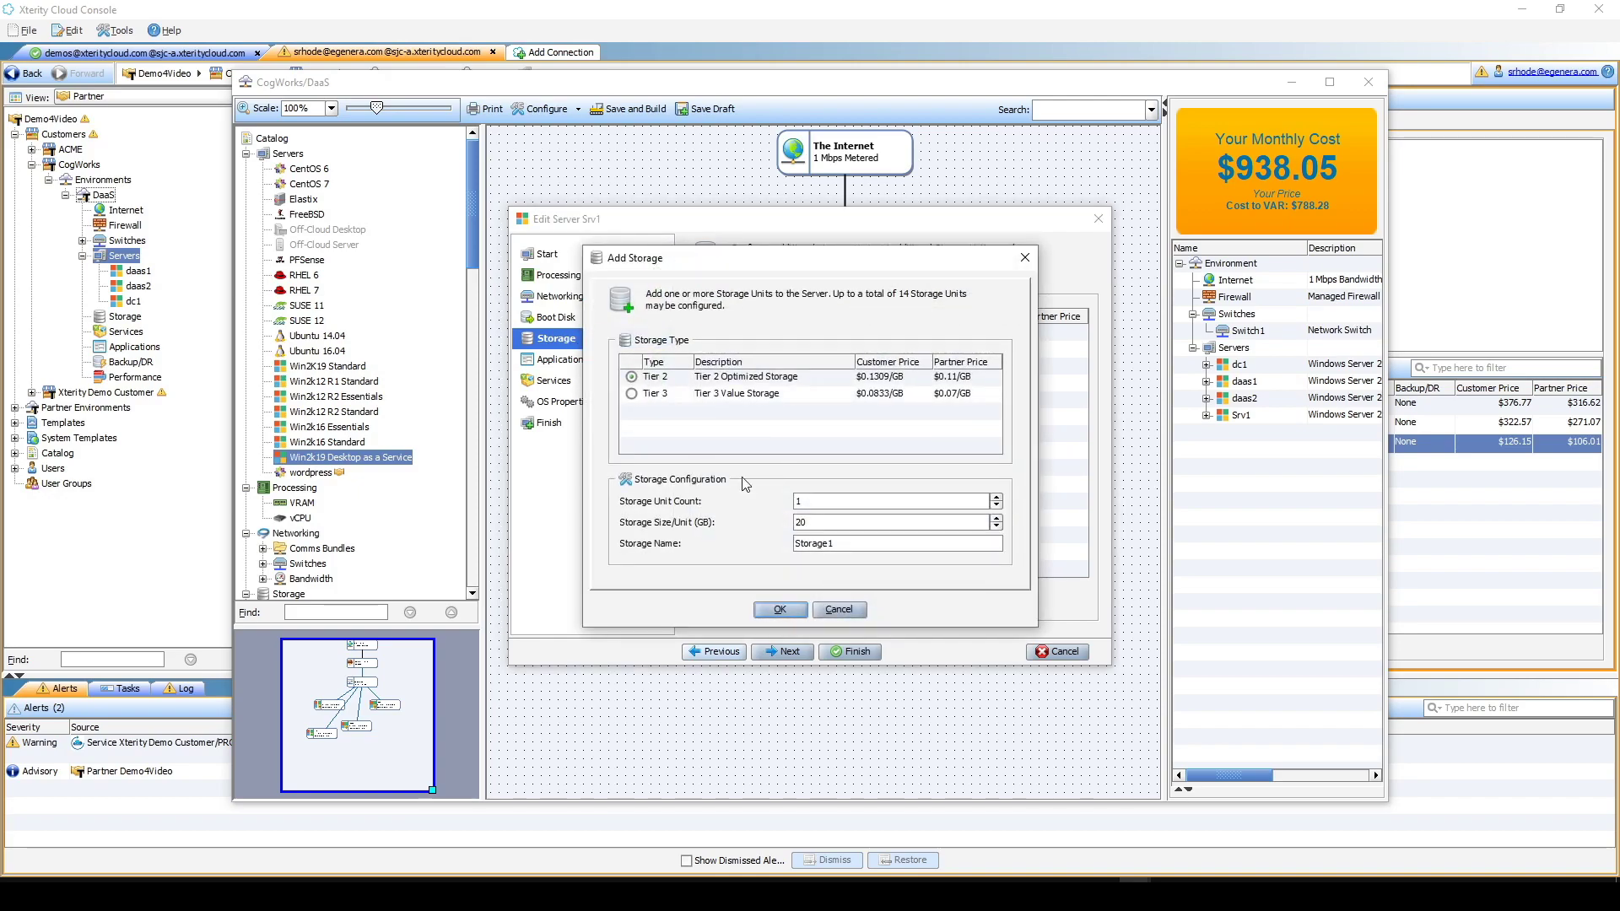
double_click(812, 501)
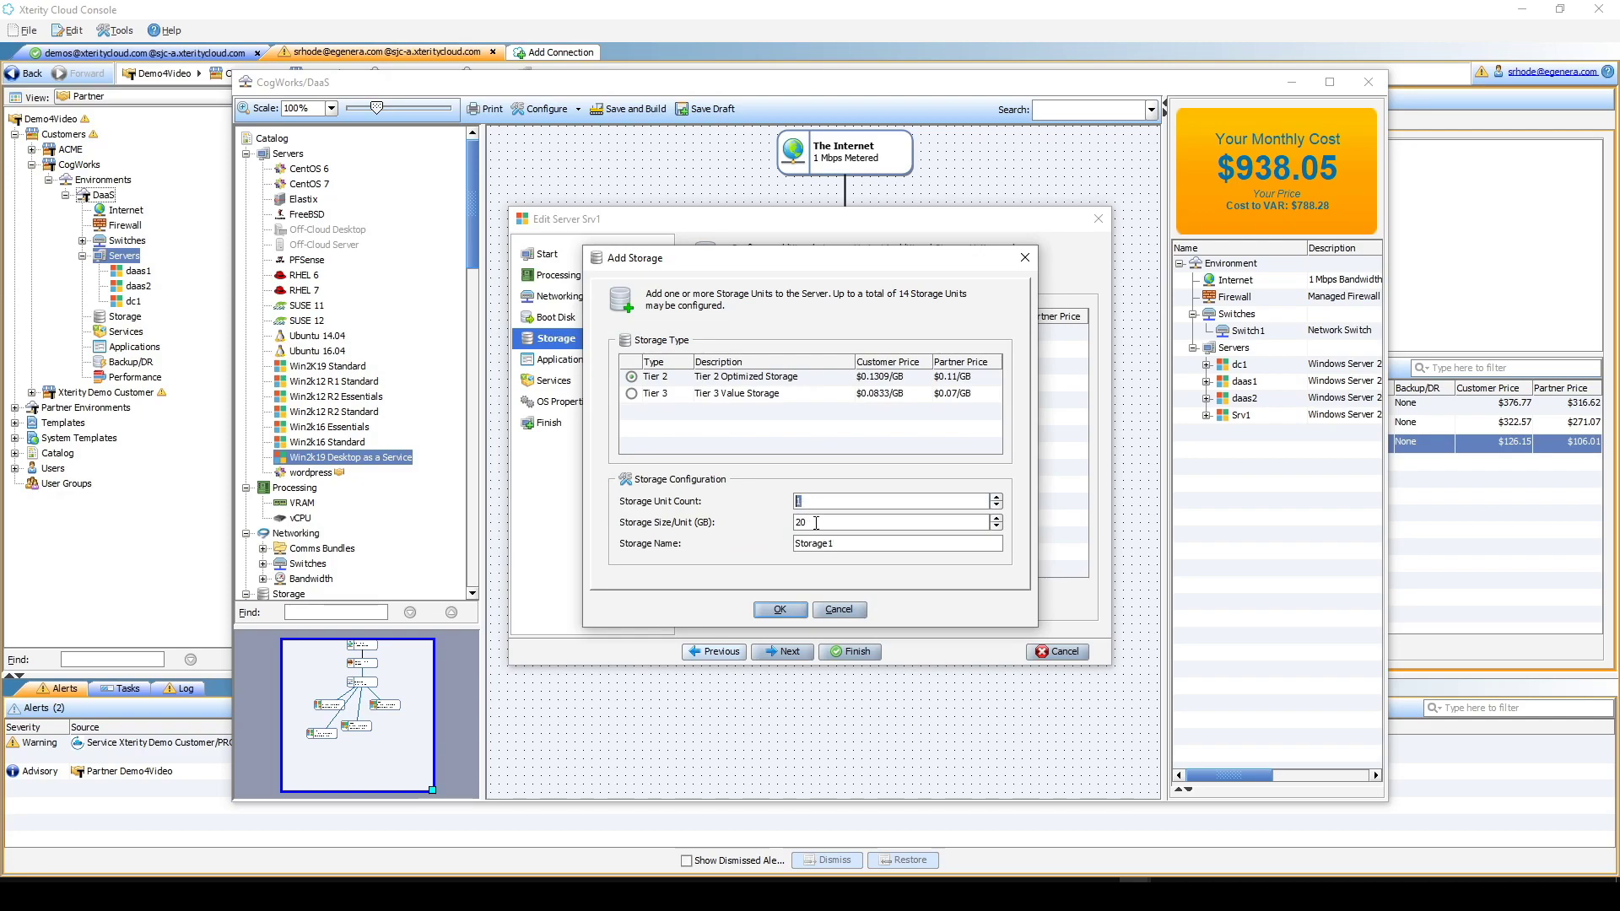
drag(816, 523, 783, 529)
text(200)
drag(839, 546, 777, 541)
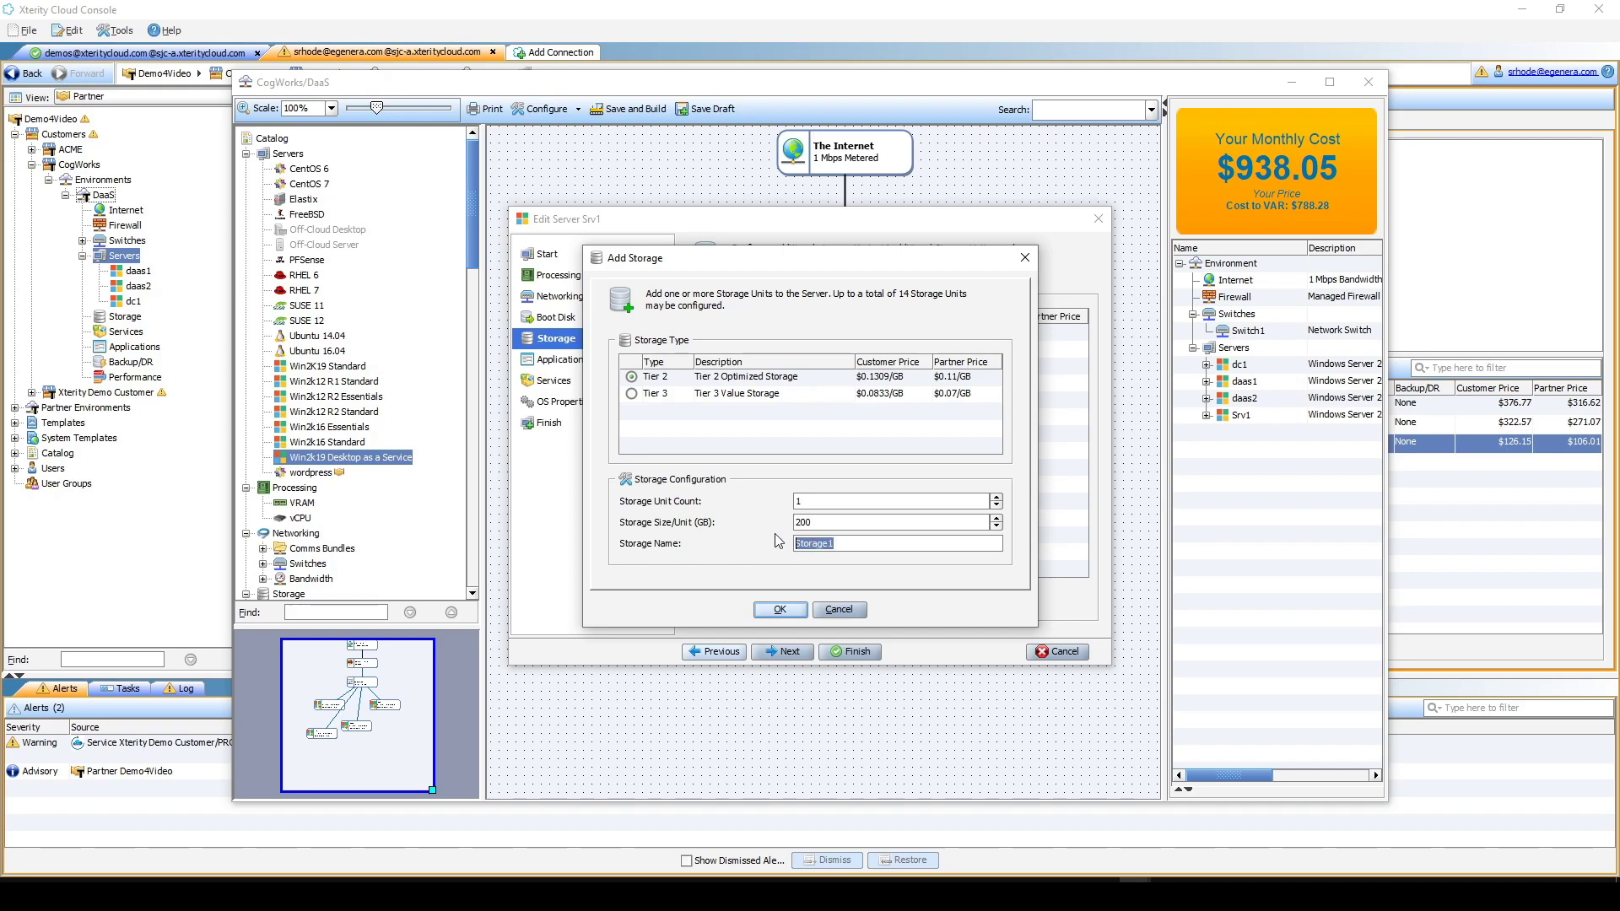
text(UserProfiles)
click(791, 608)
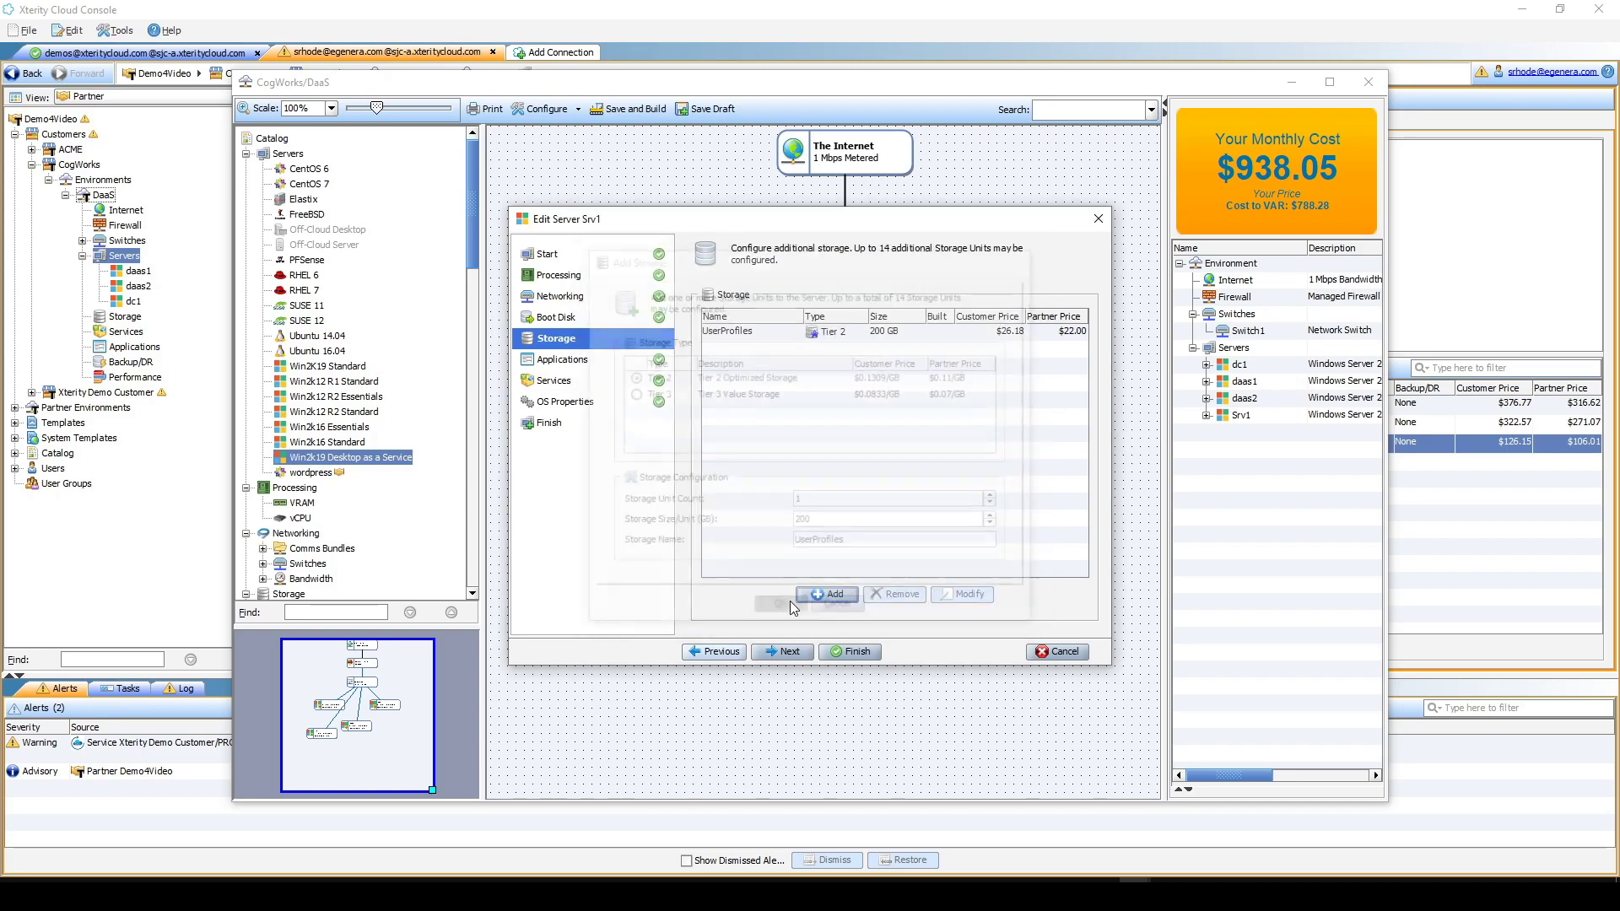
click(564, 361)
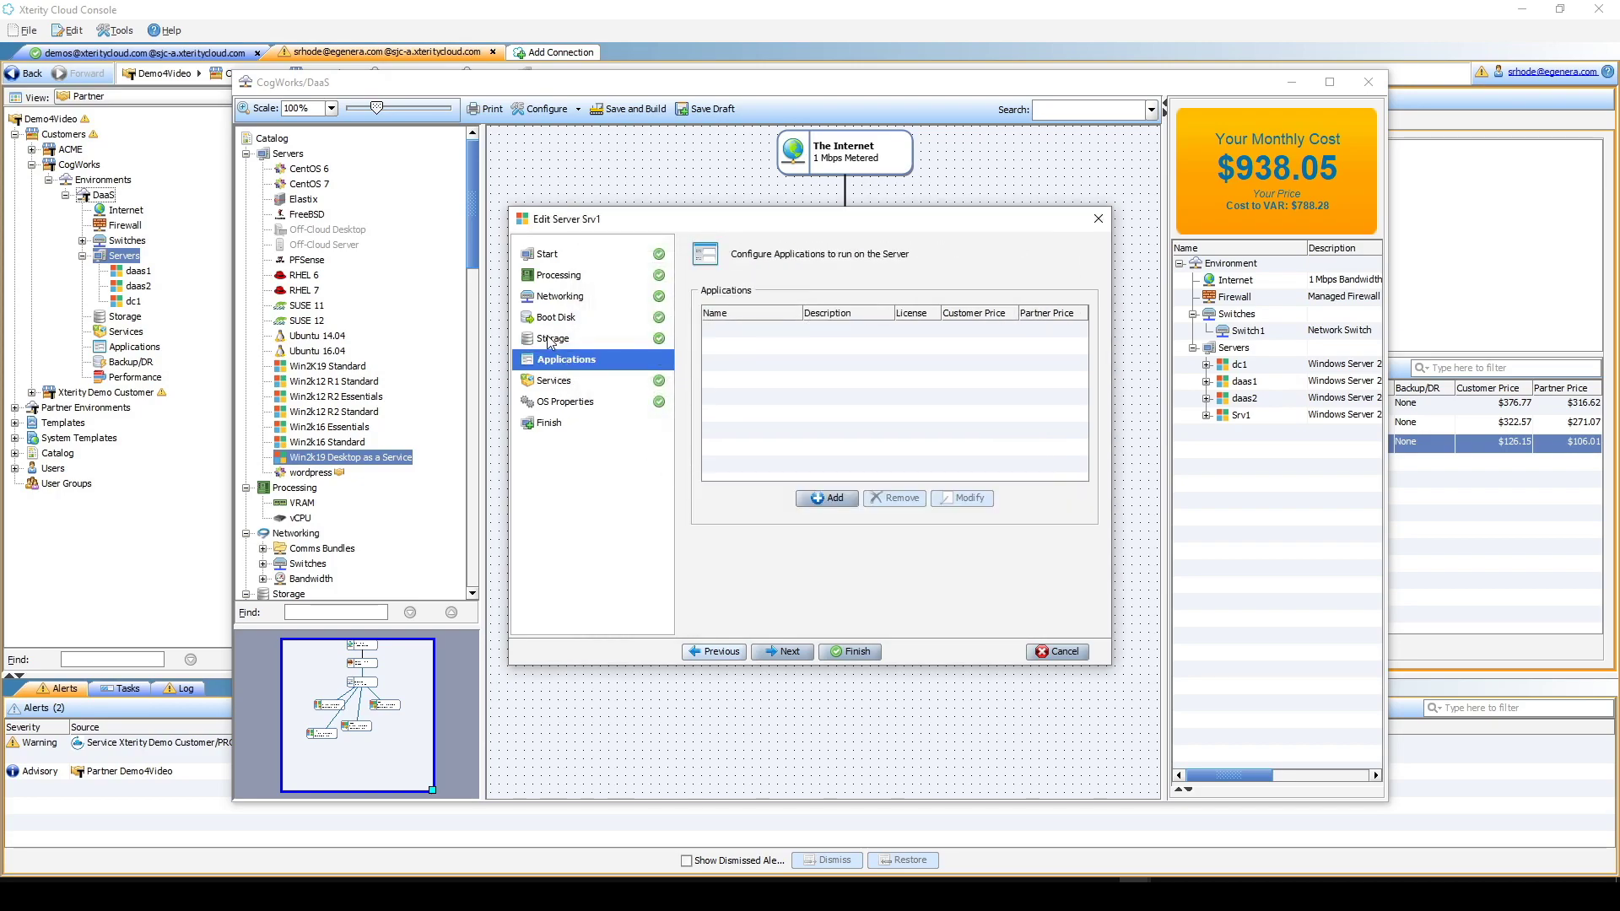
- Add Remote Desktop Services with 5 users to daas3's applications
click(827, 497)
scroll(735, 468, down, 3)
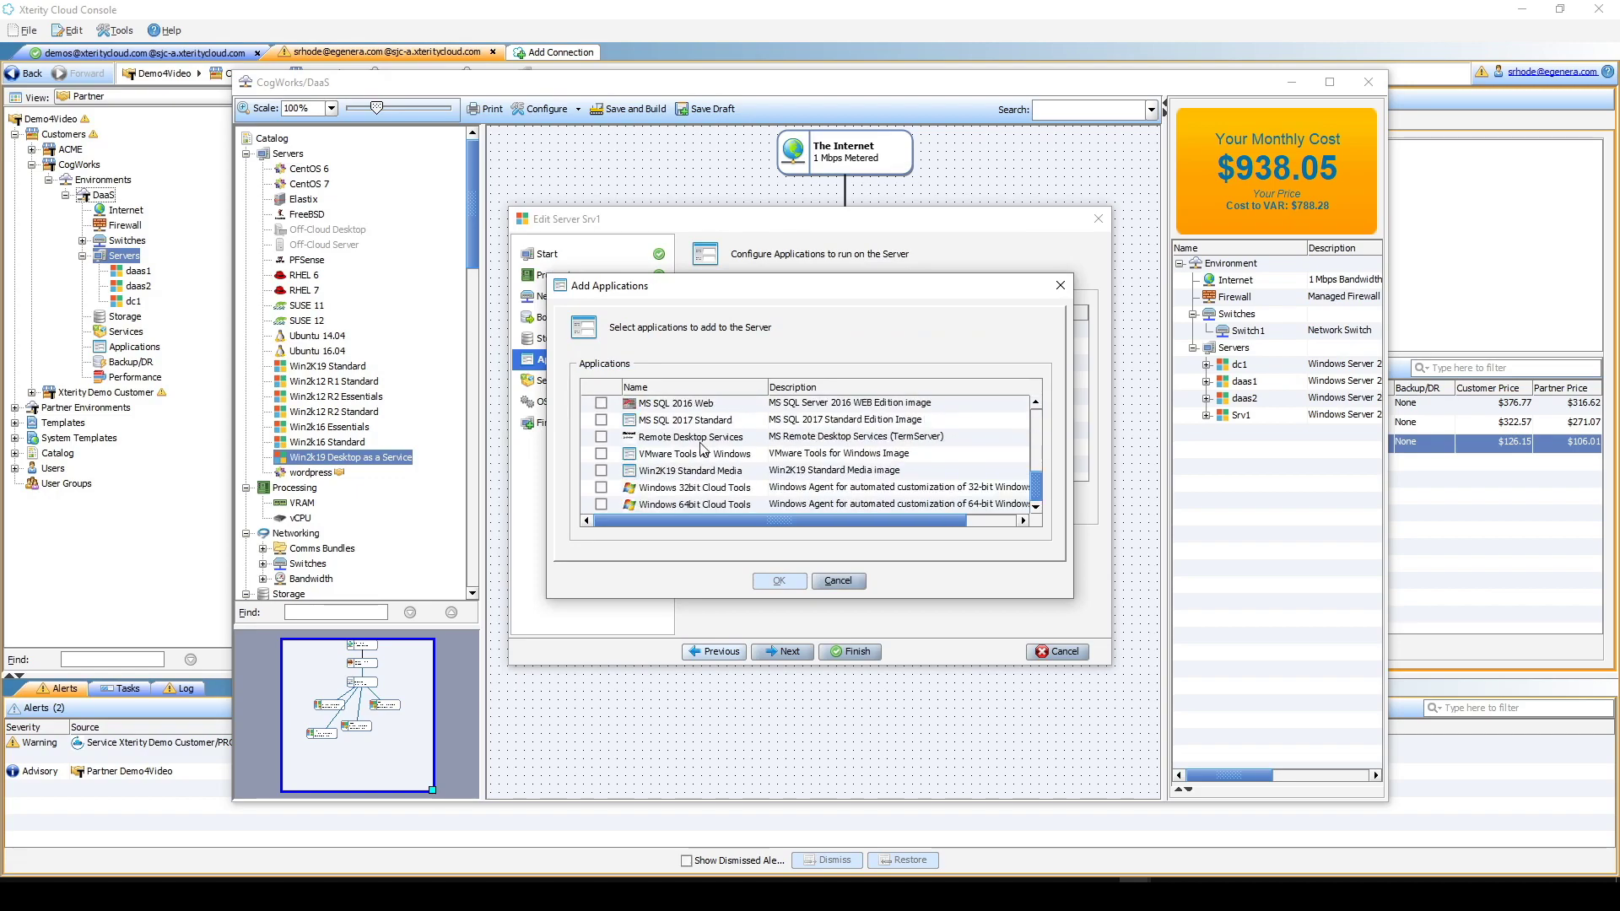
click(600, 436)
text(5)
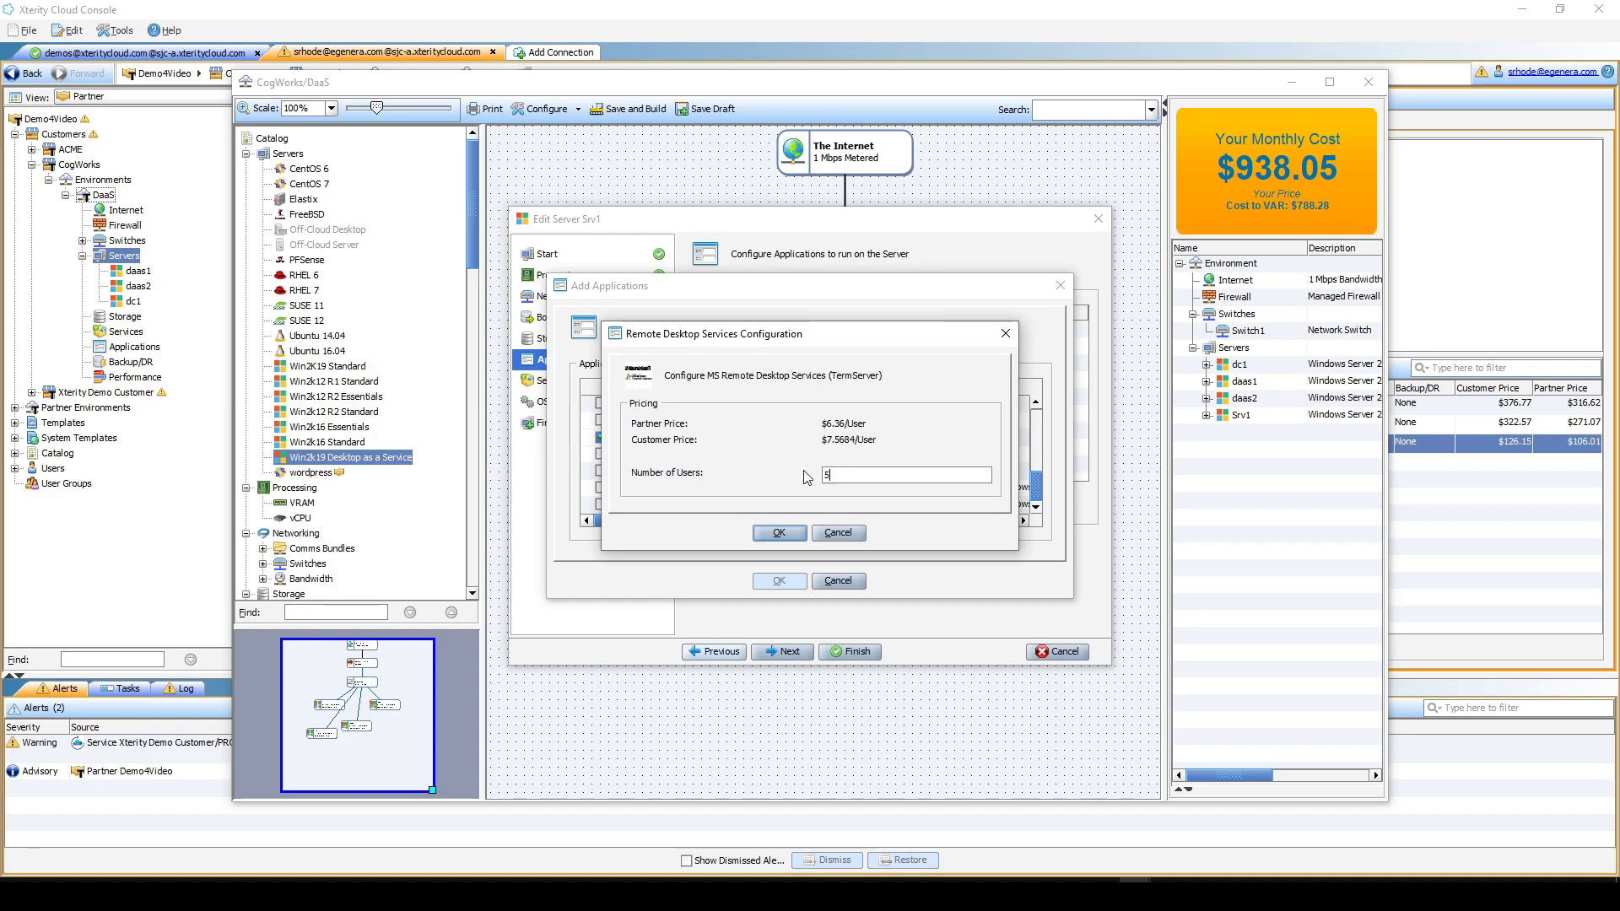
click(785, 533)
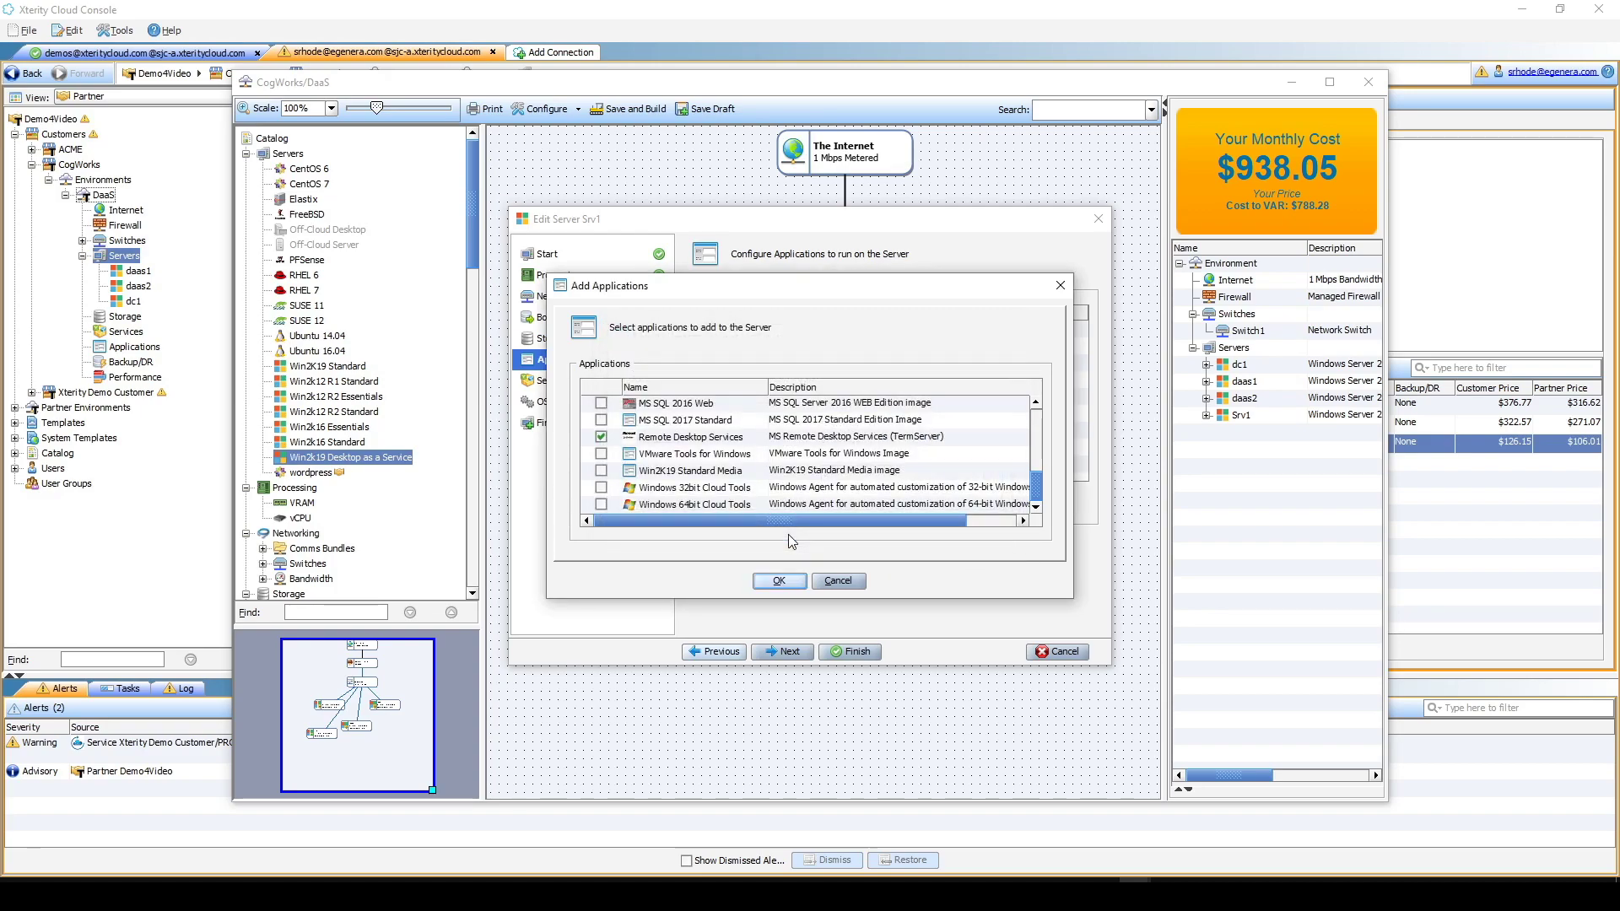
click(781, 582)
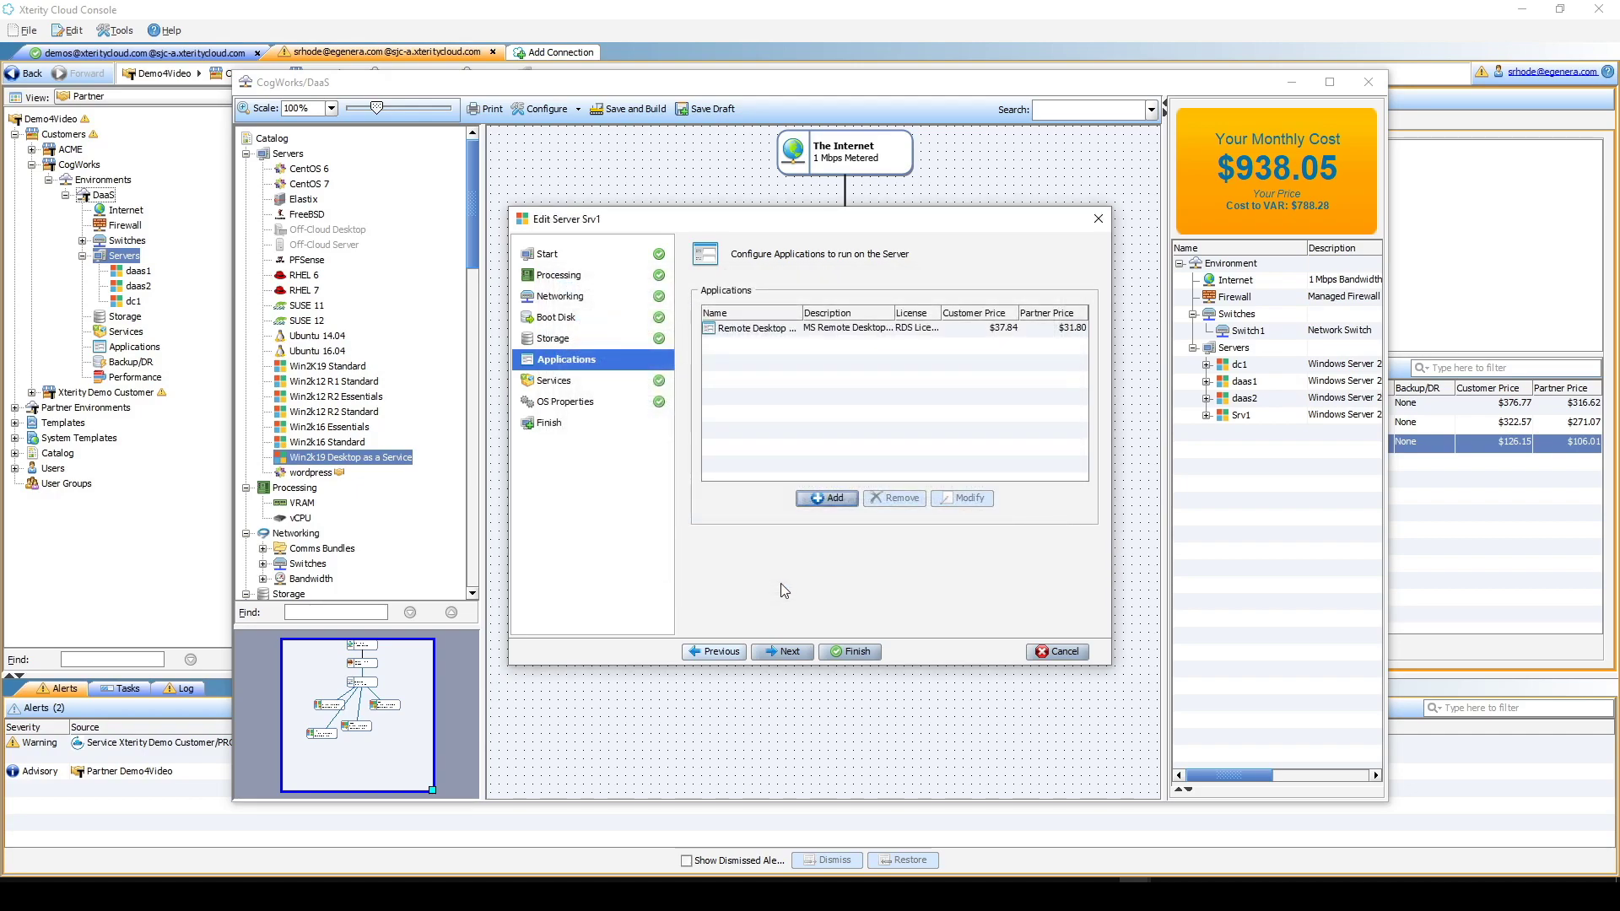
- Keep the DNS domain 'local', review the summary, and add daas3 to the environment
click(564, 381)
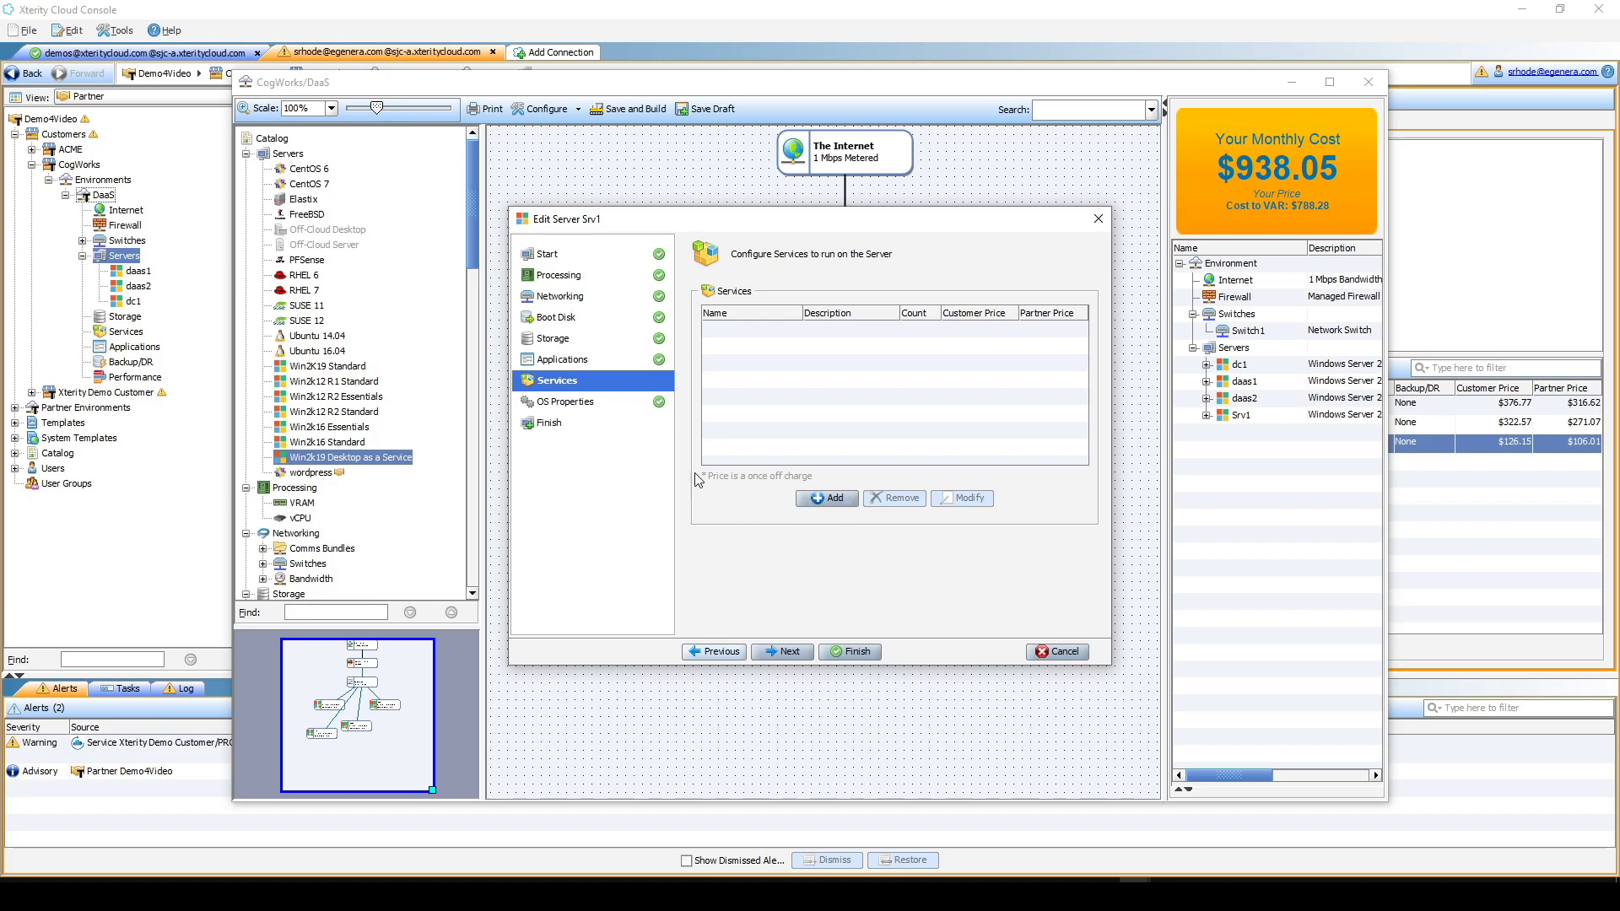
click(586, 405)
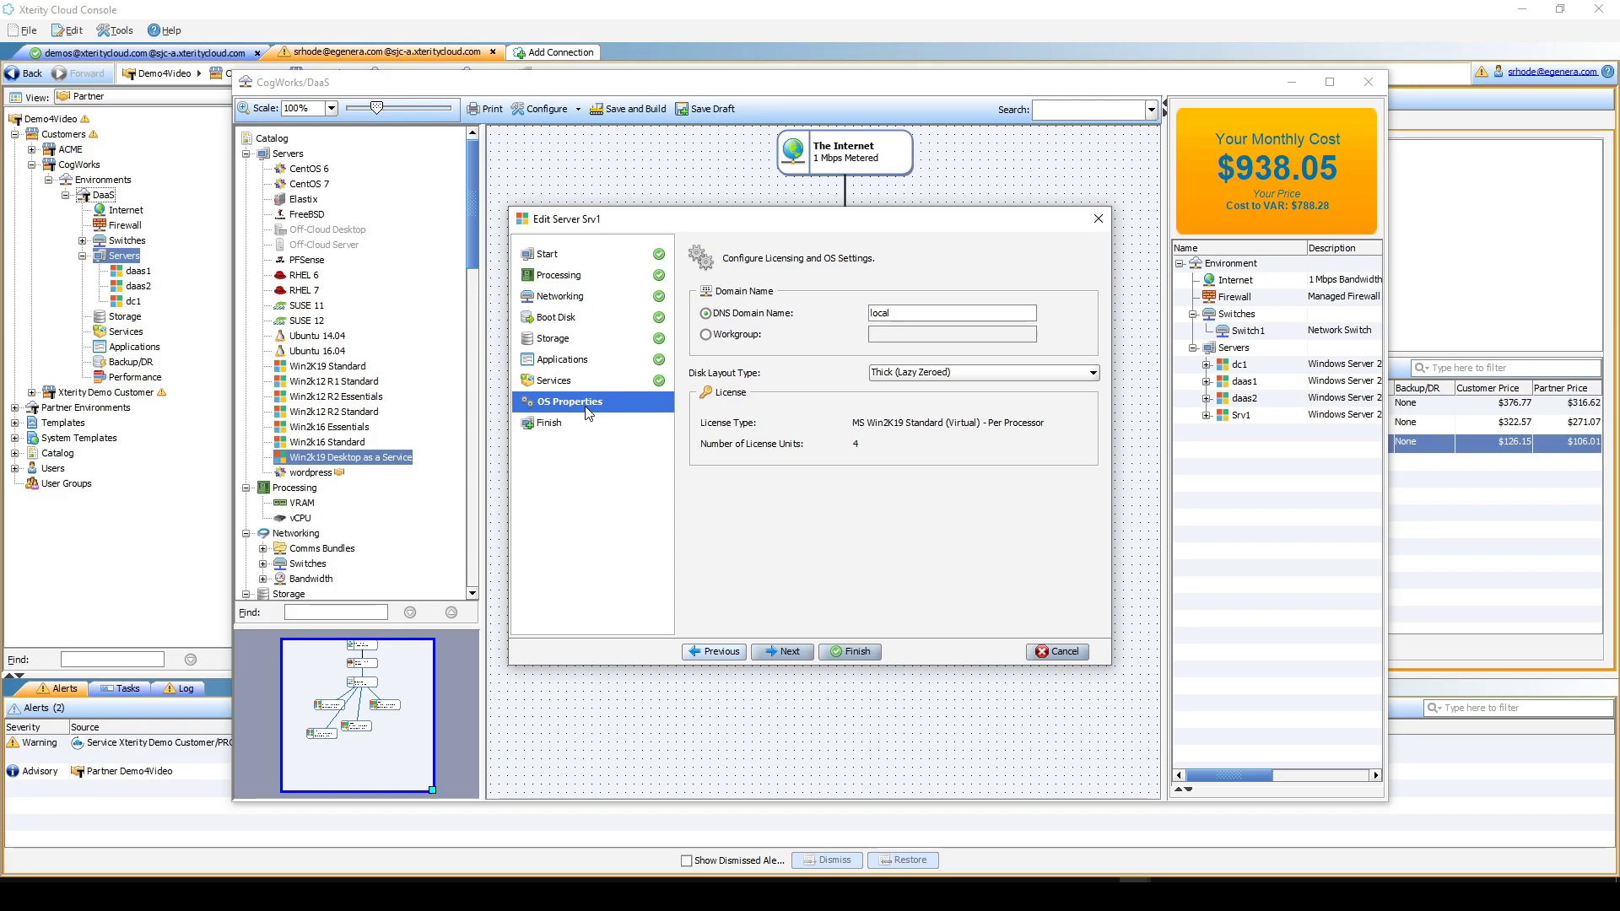
drag(897, 314, 857, 315)
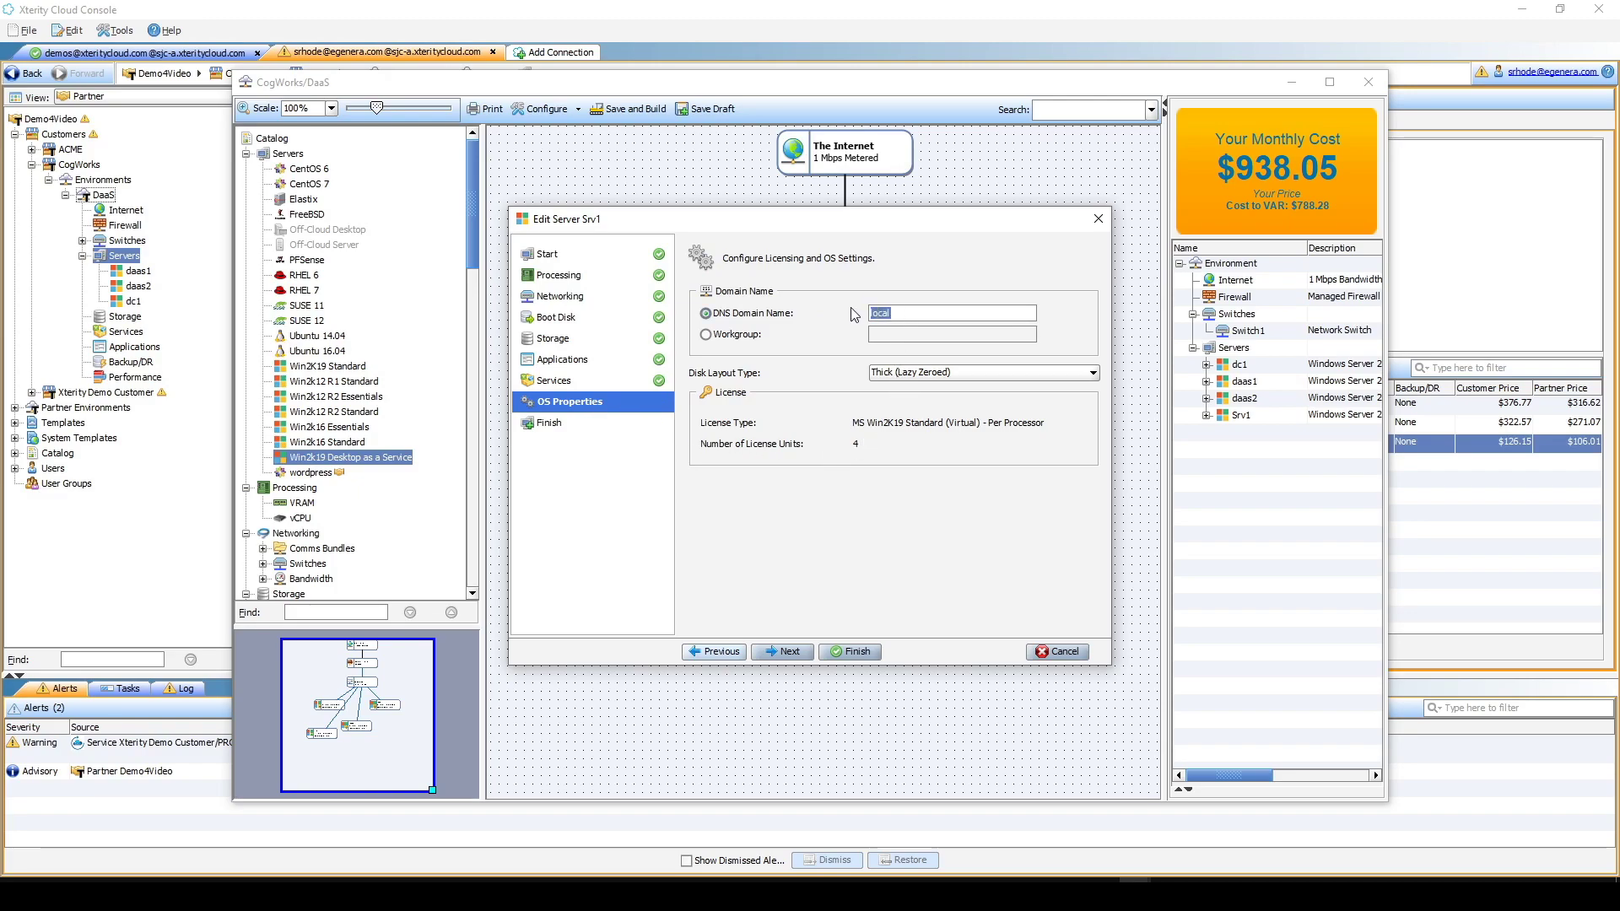
click(559, 426)
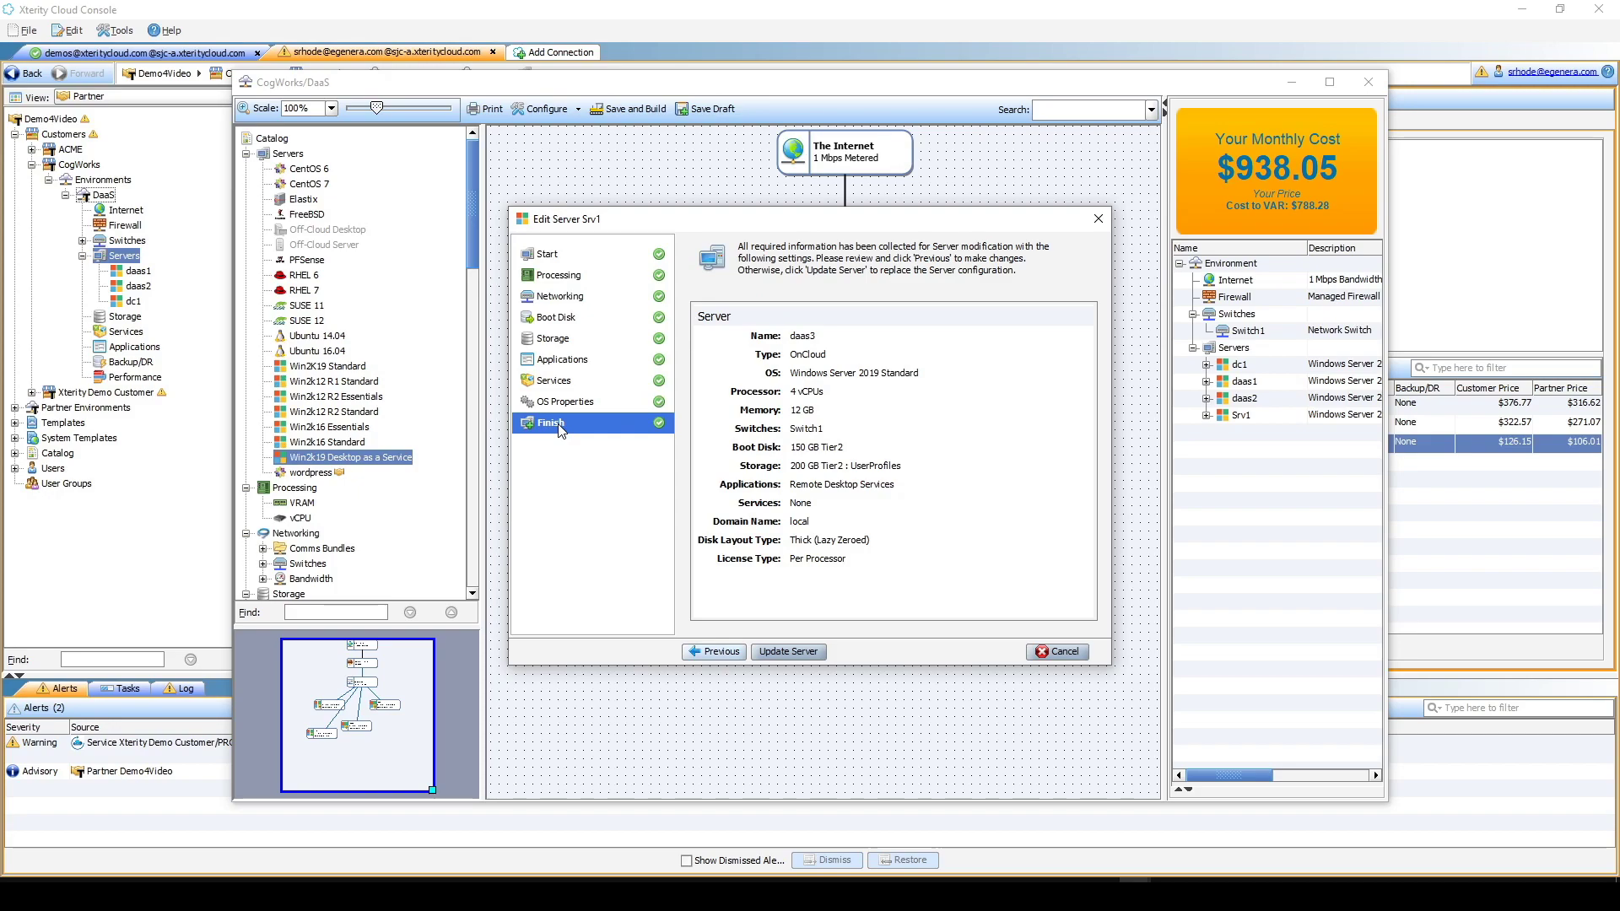
click(788, 652)
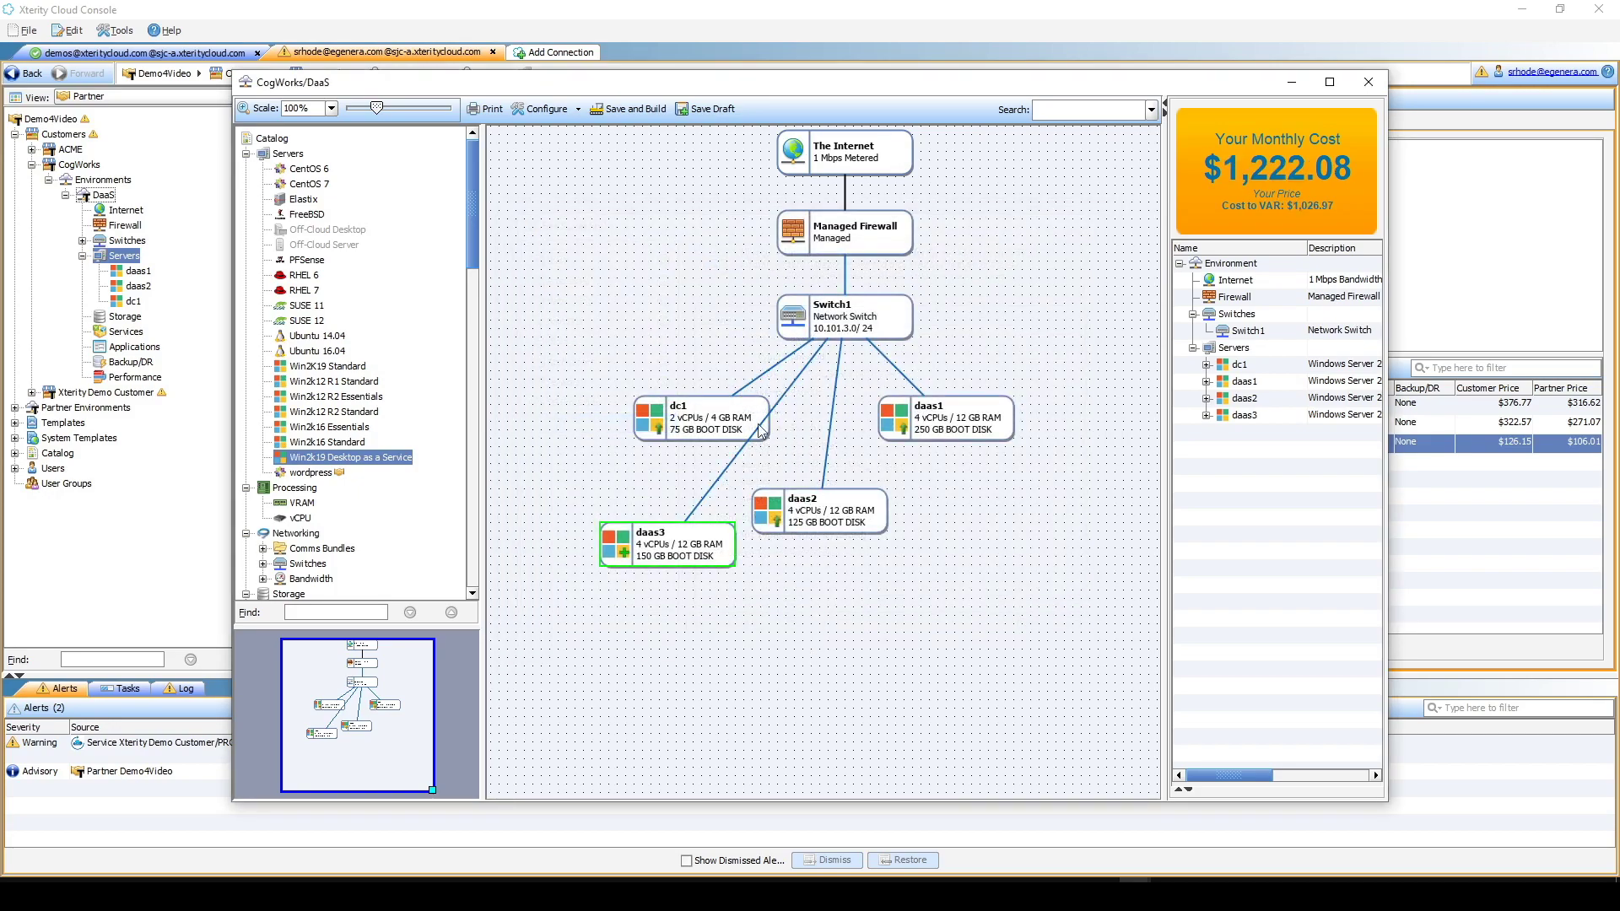
- Create a firewall rule from any Internet-routable address to daas3 allowing TCP 443 https
double_click(850, 244)
click(667, 414)
click(508, 324)
click(724, 357)
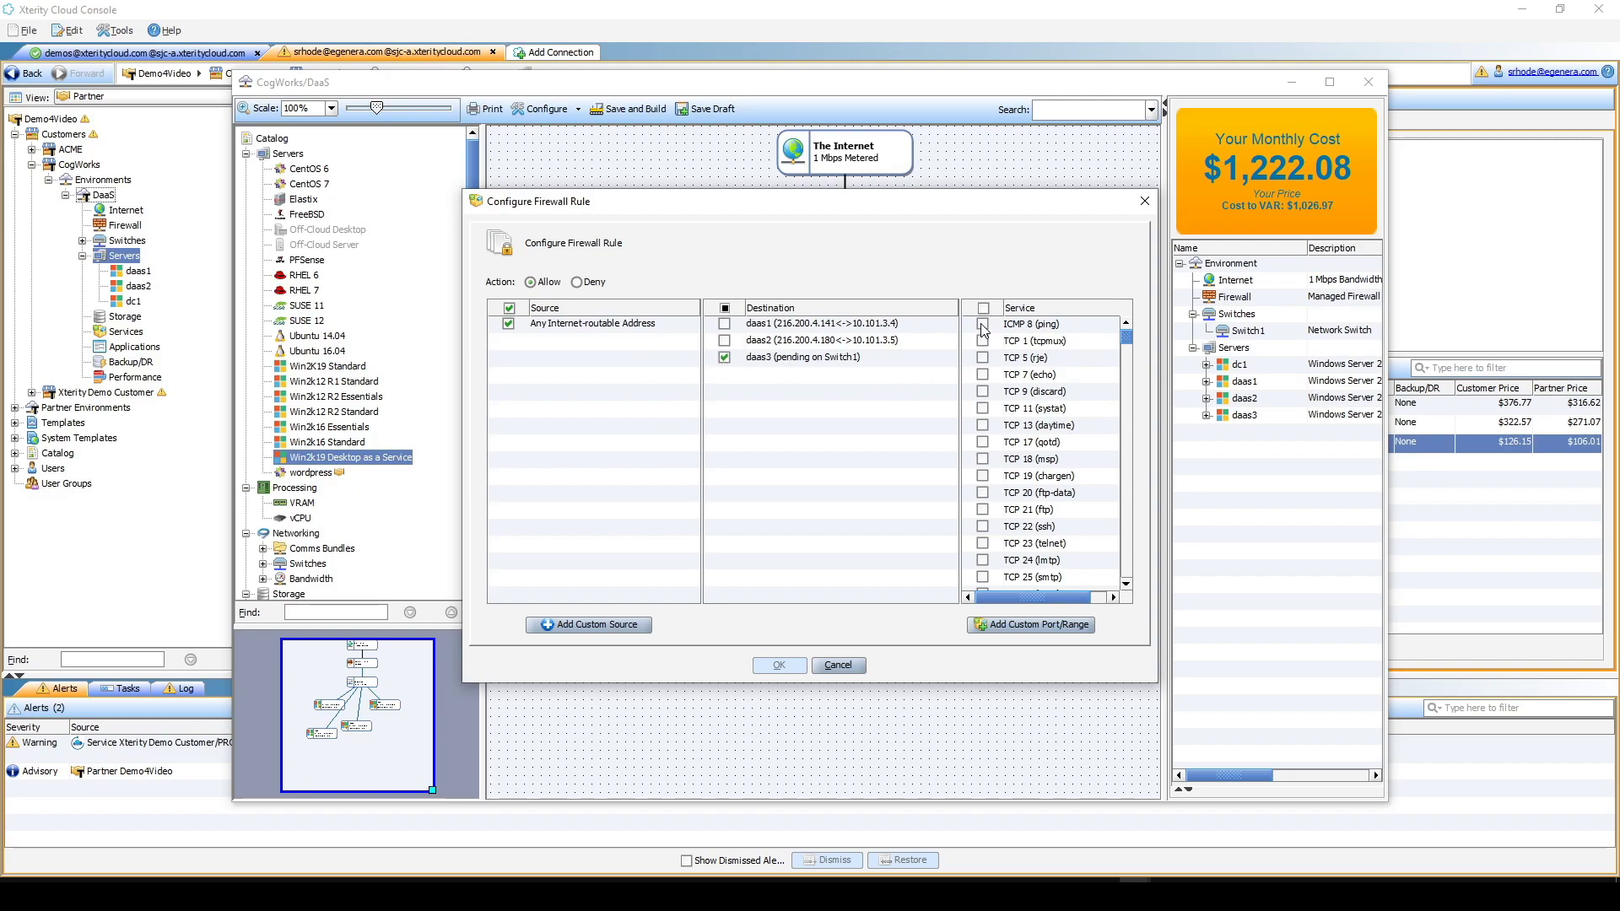
click(1128, 409)
click(1128, 408)
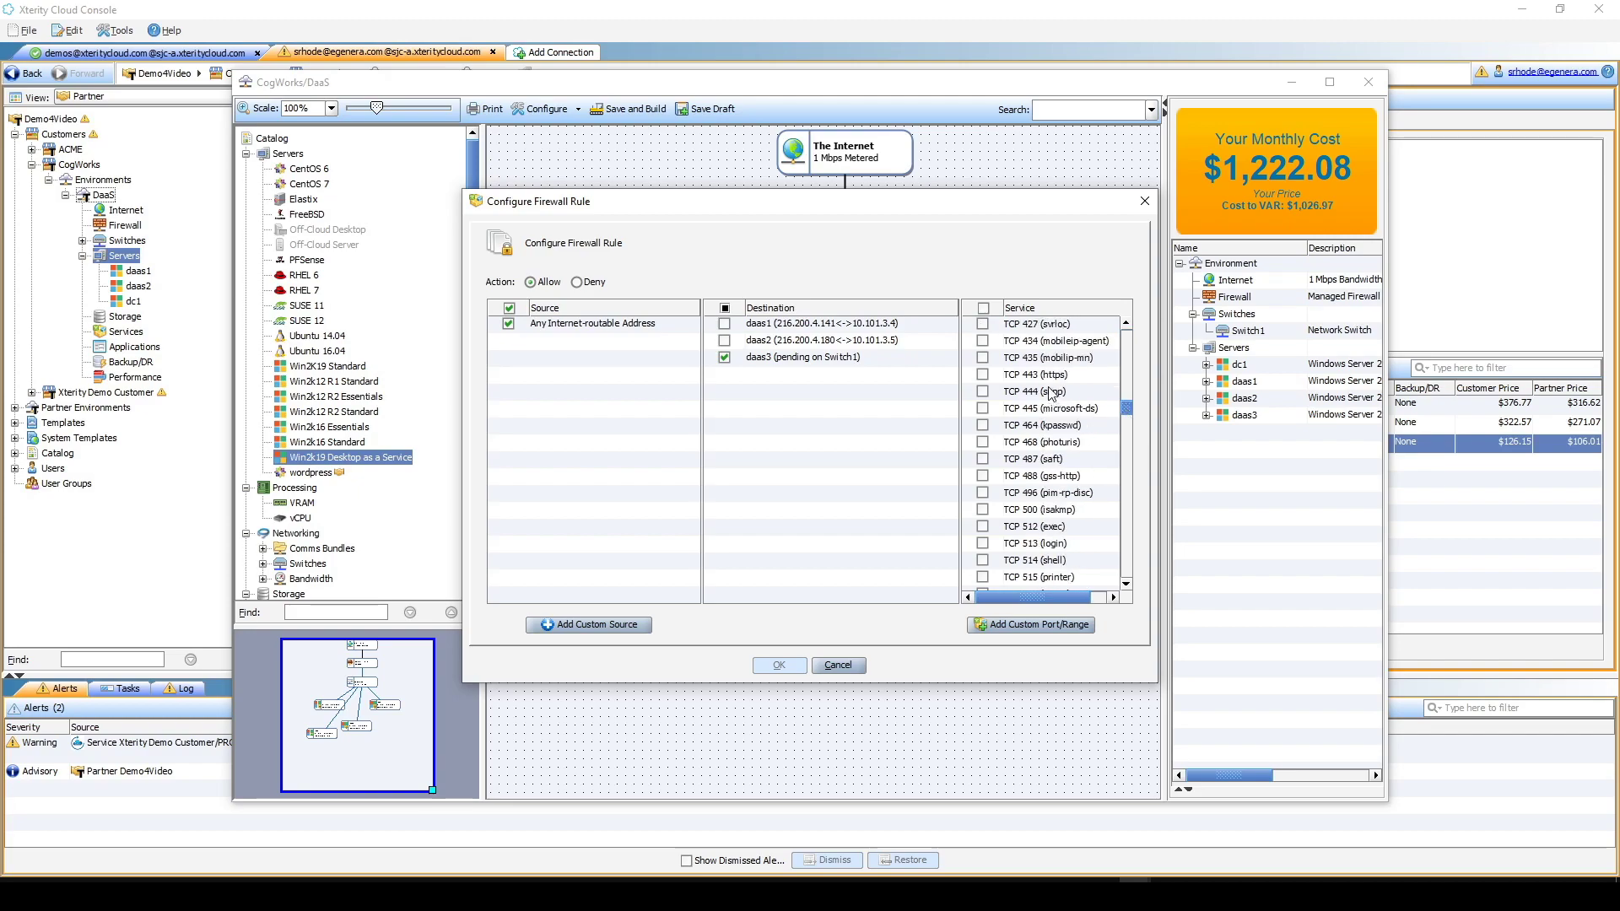
click(1044, 377)
- Add a custom UDP 3391 RDSGateway port to the rule and save it
click(1027, 626)
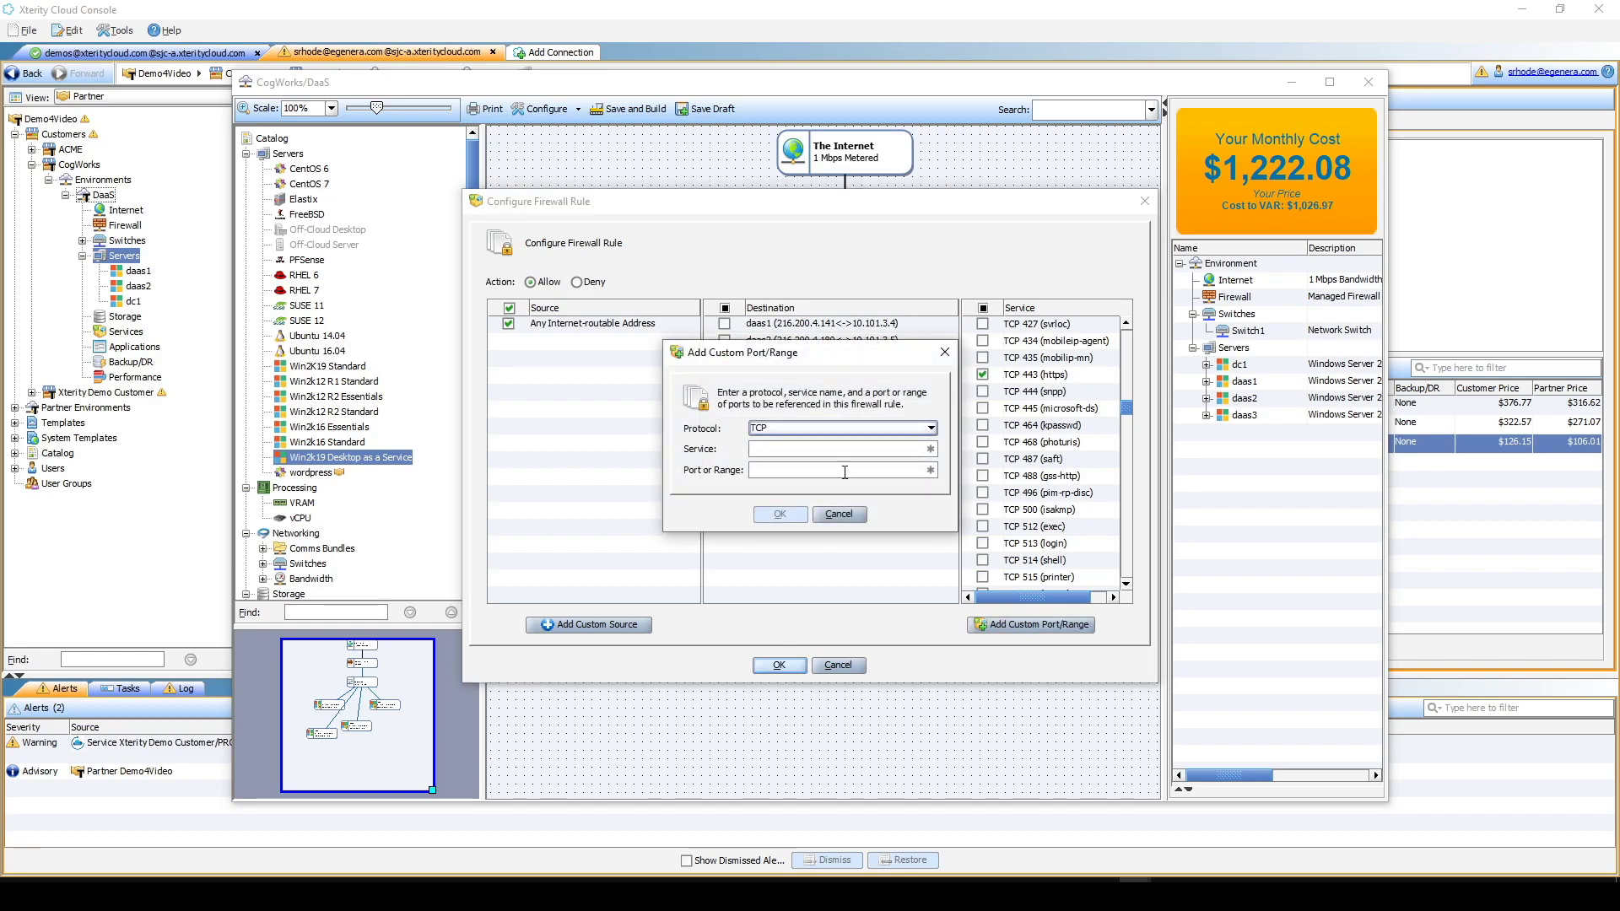
click(801, 429)
click(766, 449)
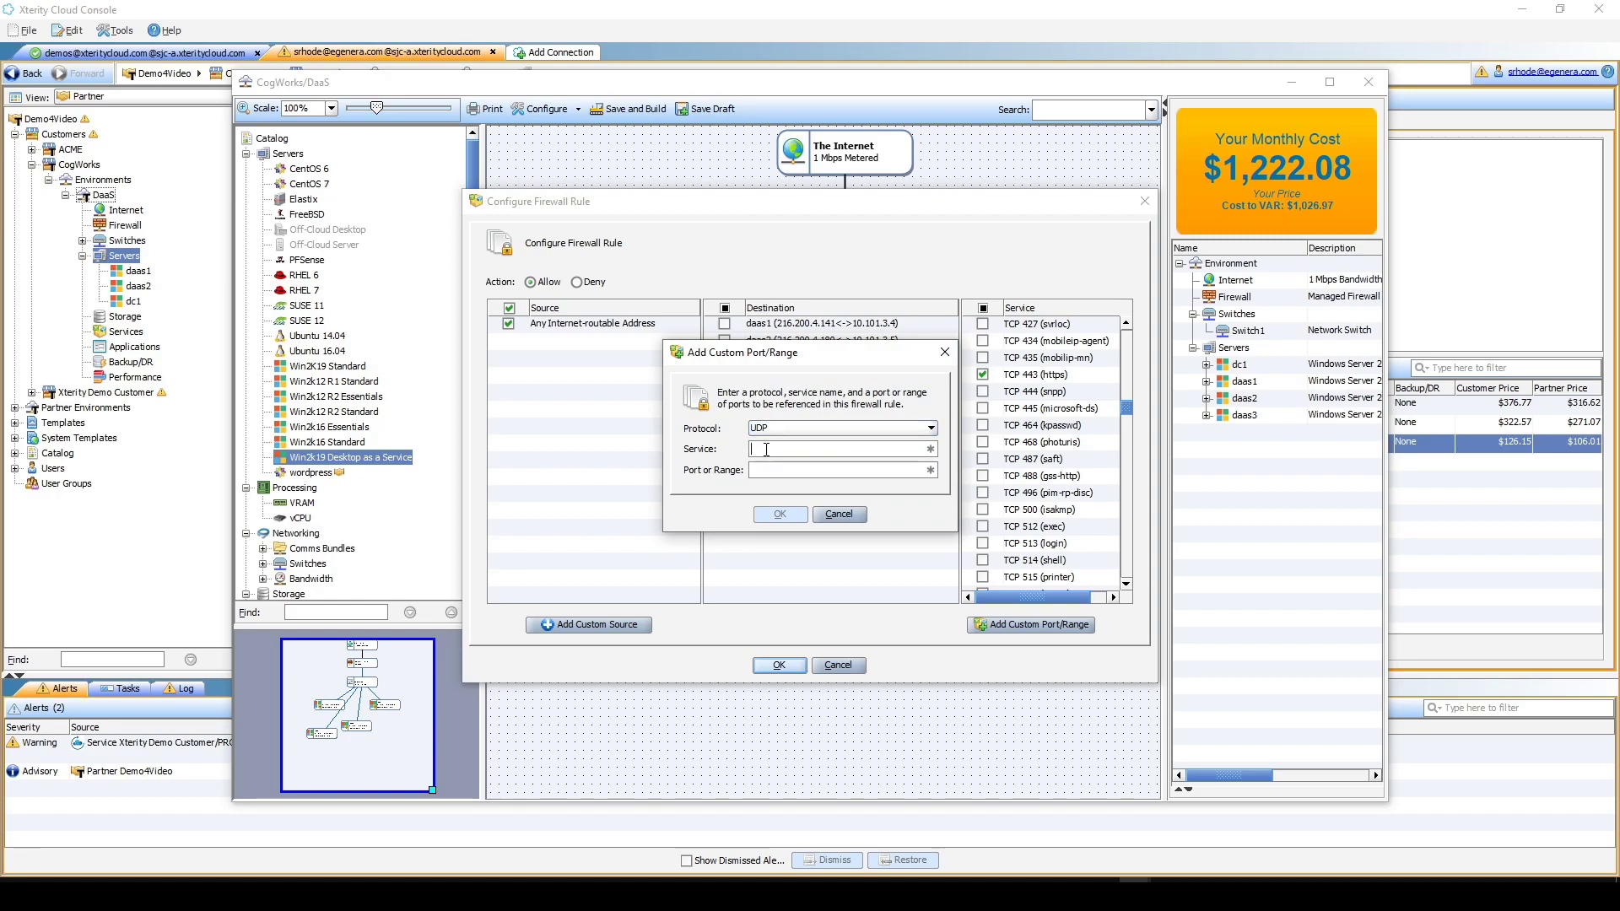
click(766, 448)
text(RD)
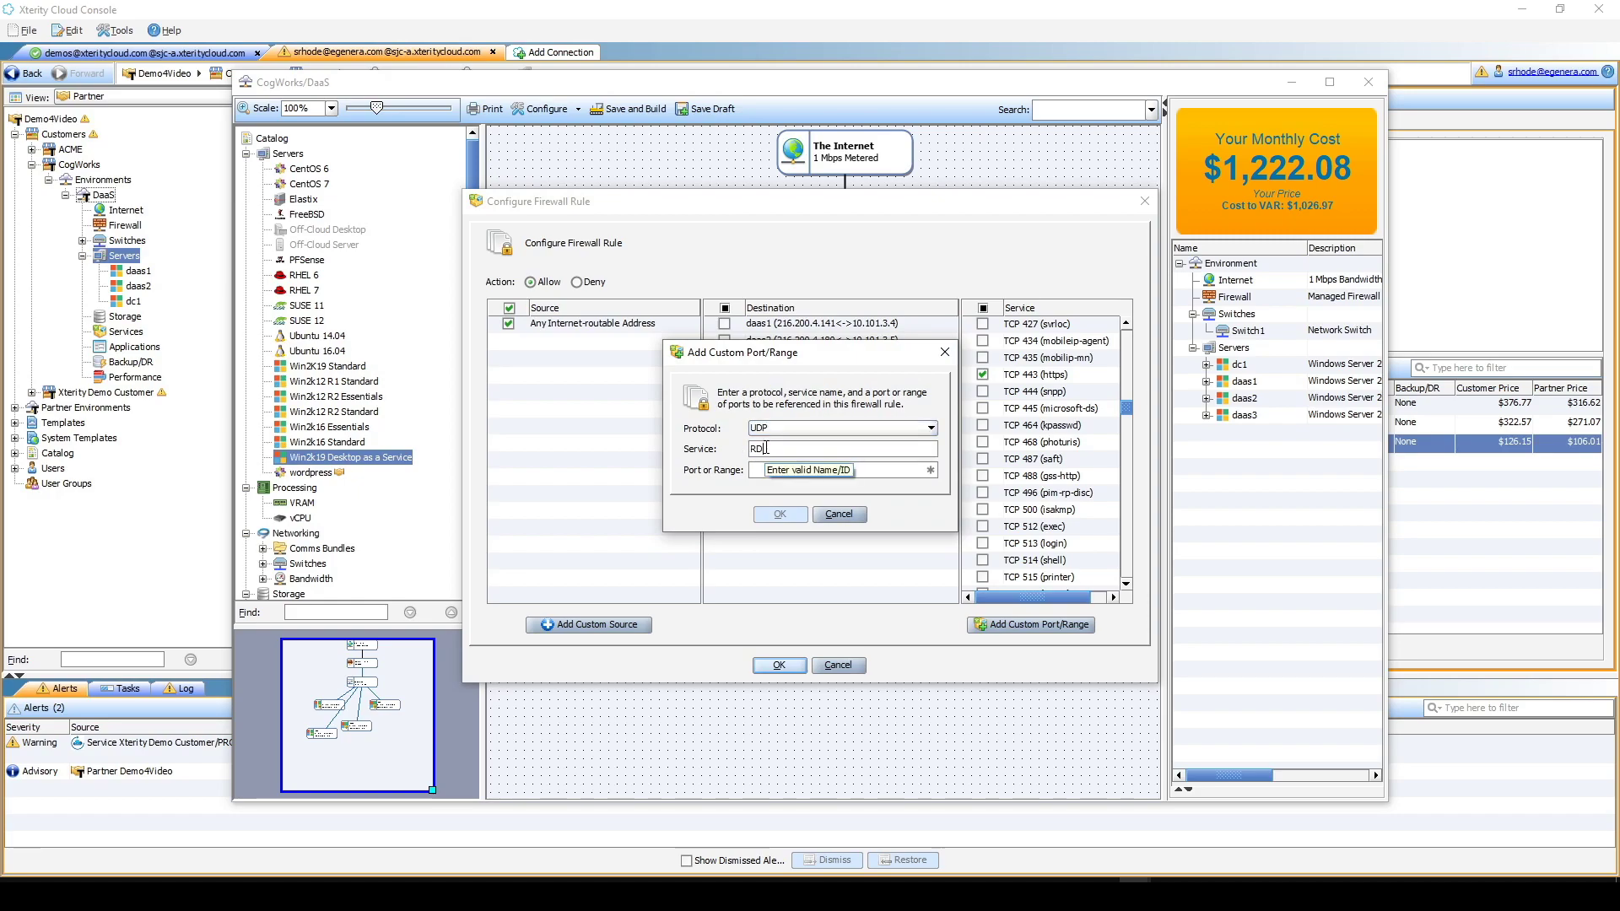
text(SGatew)
text(33)
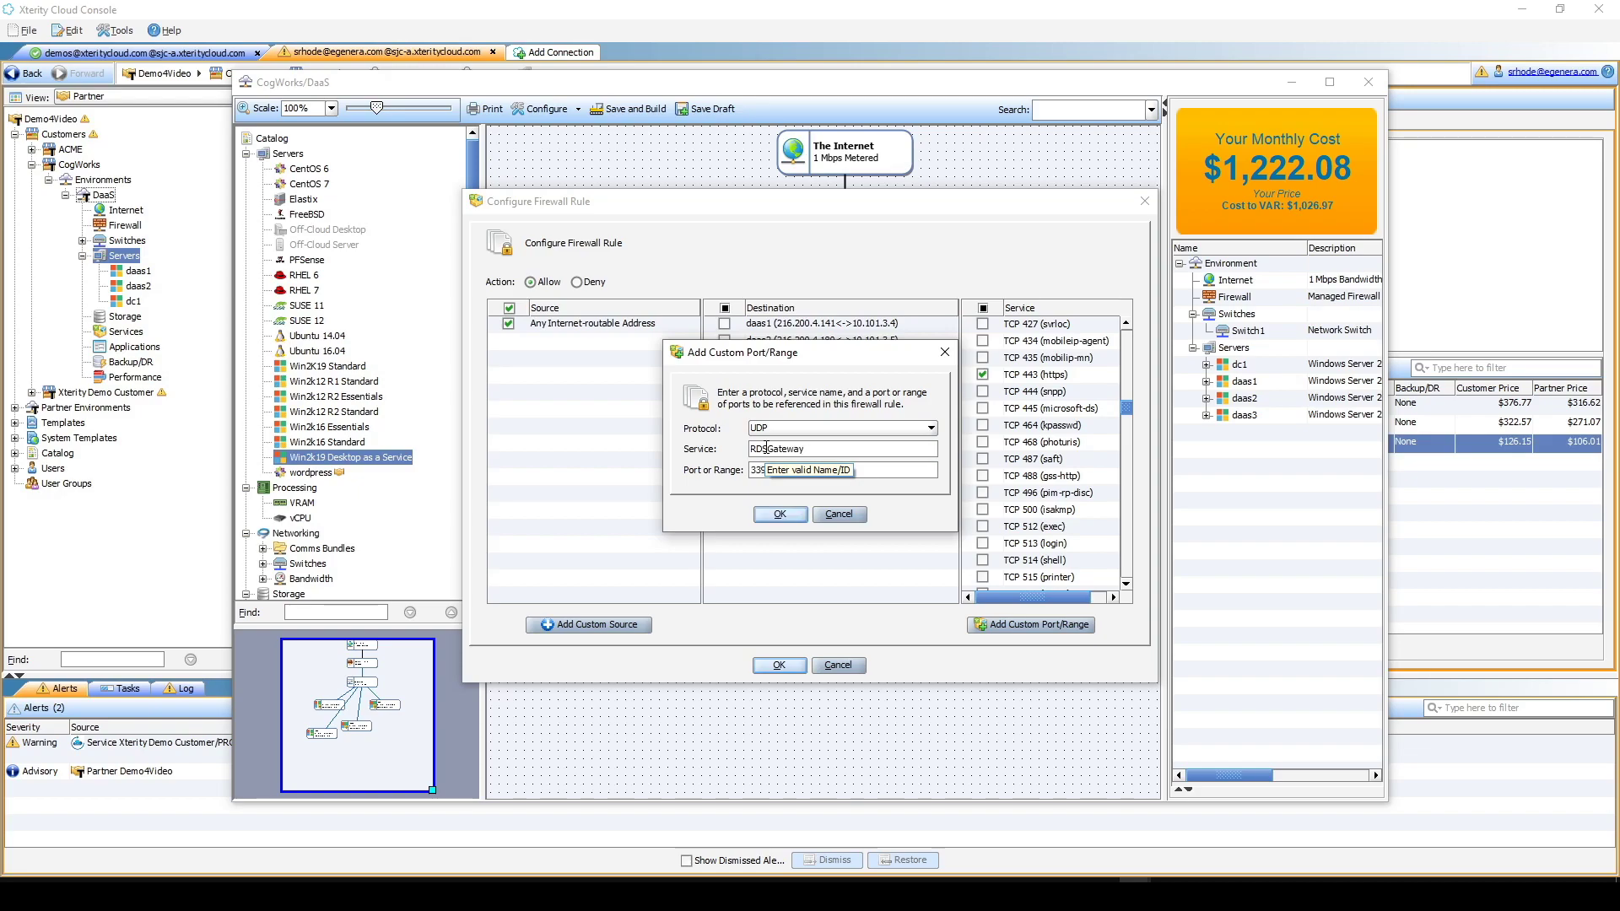
text(9)
click(779, 514)
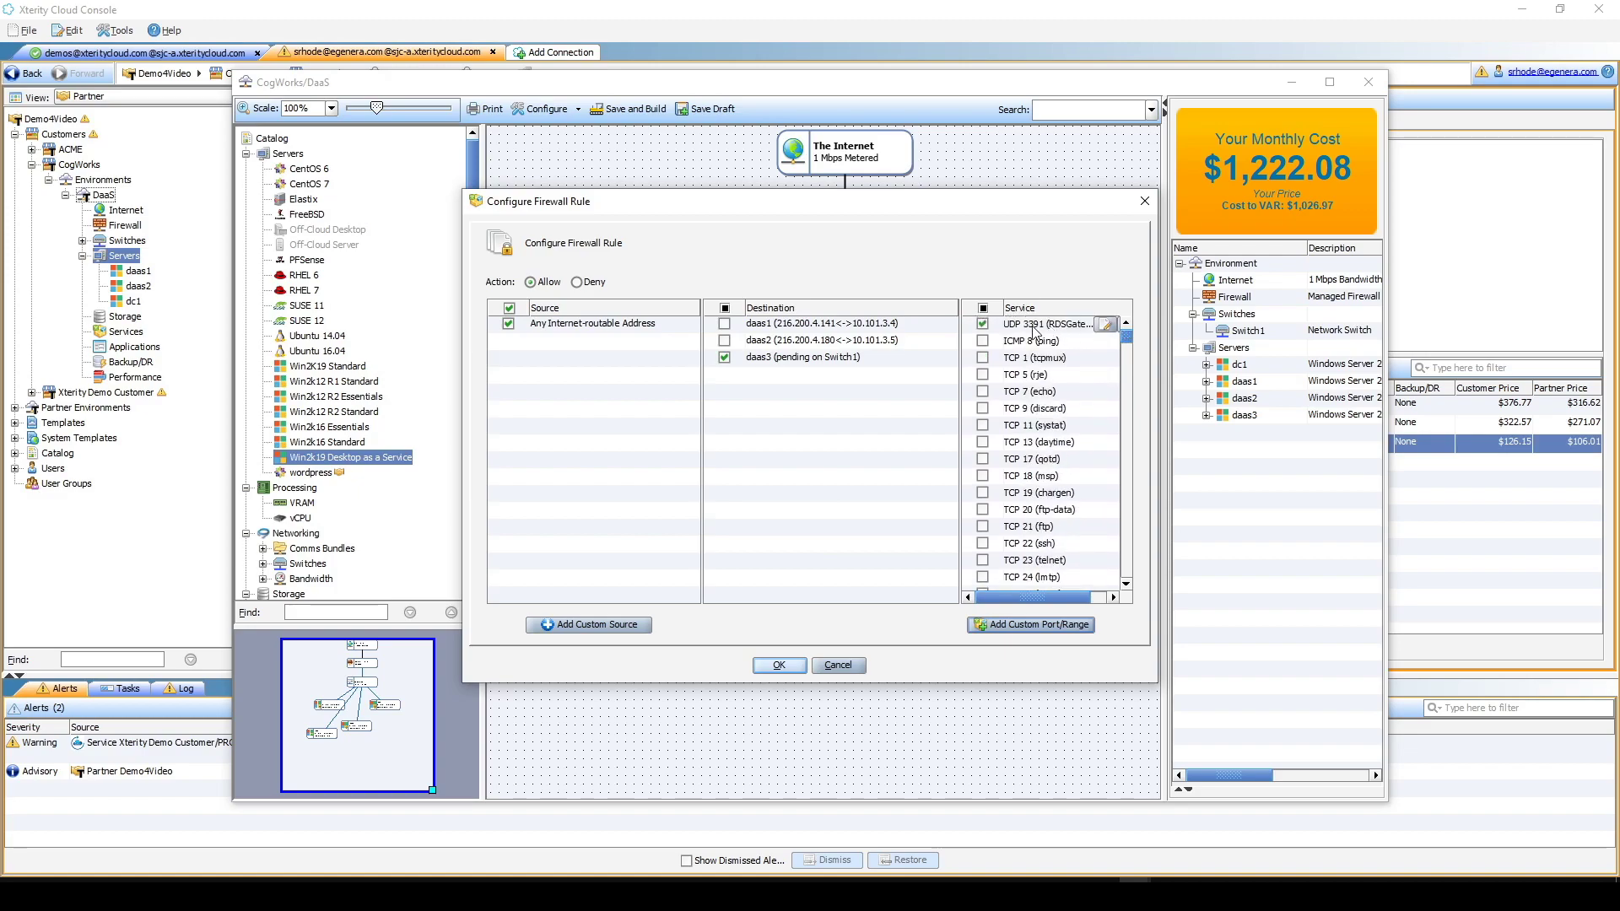
click(790, 666)
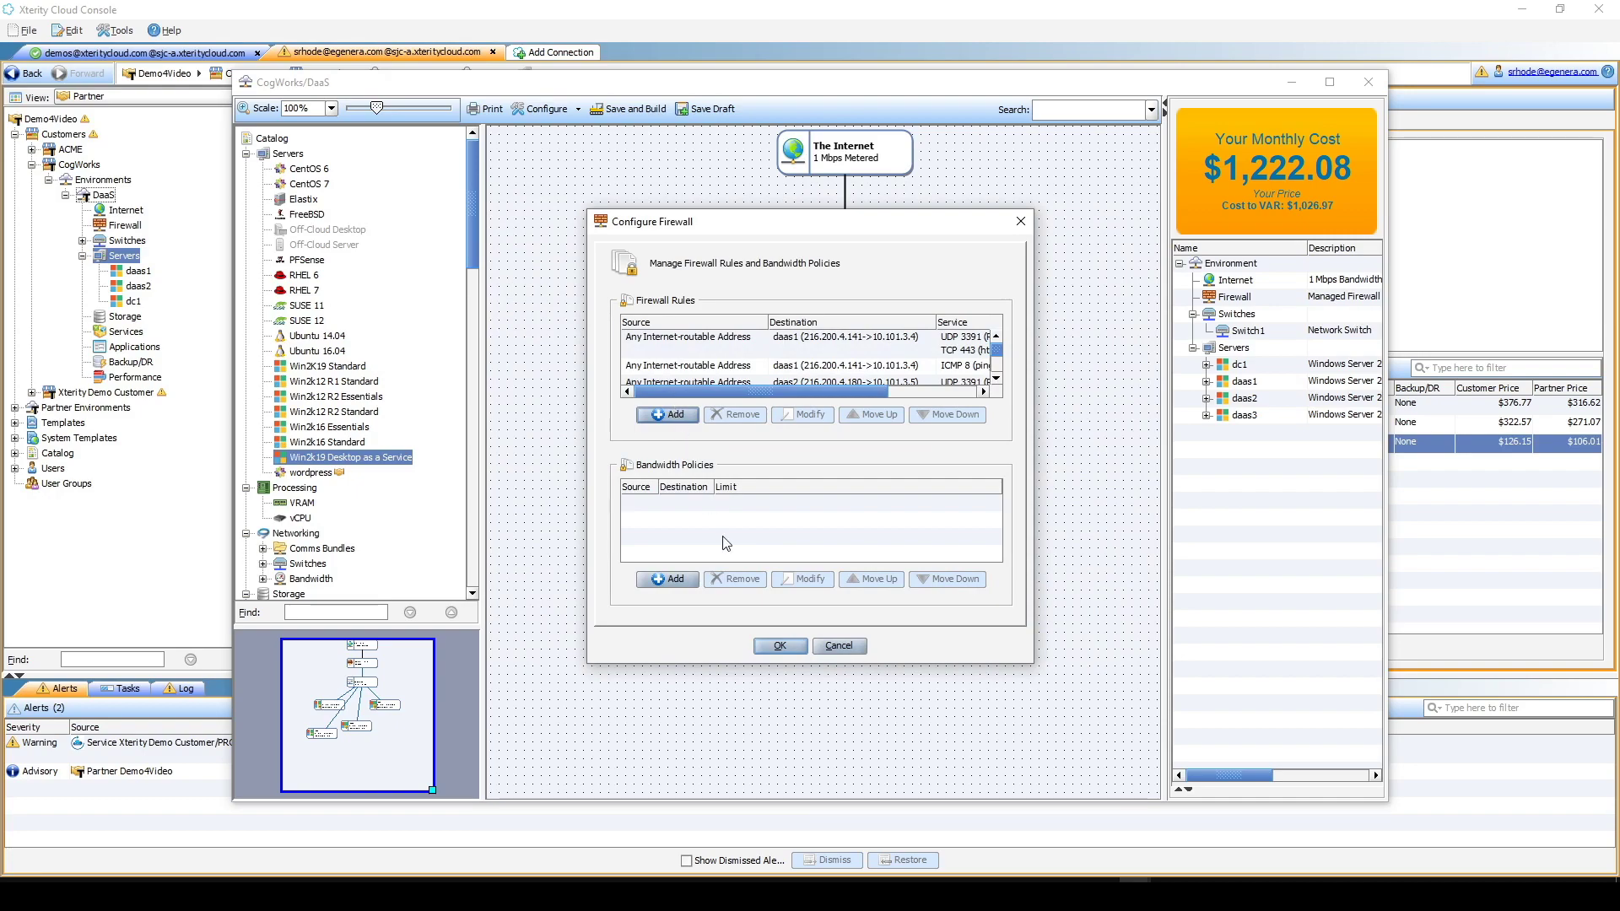
- Close the firewall settings and exit the environment designer
click(794, 647)
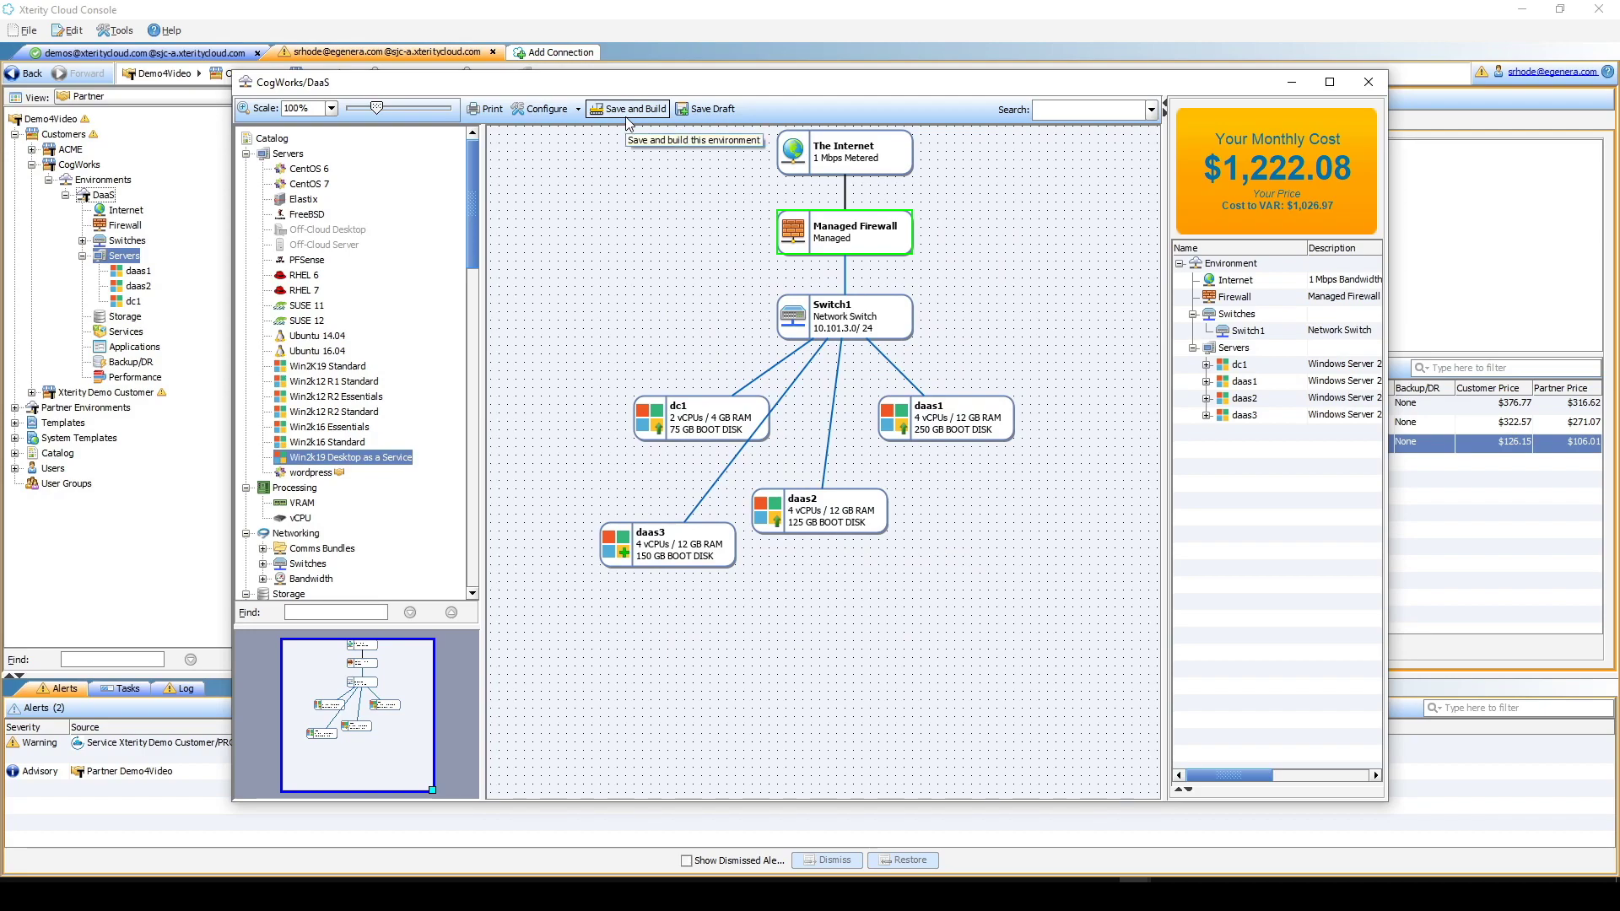
mouse_move(682, 560)
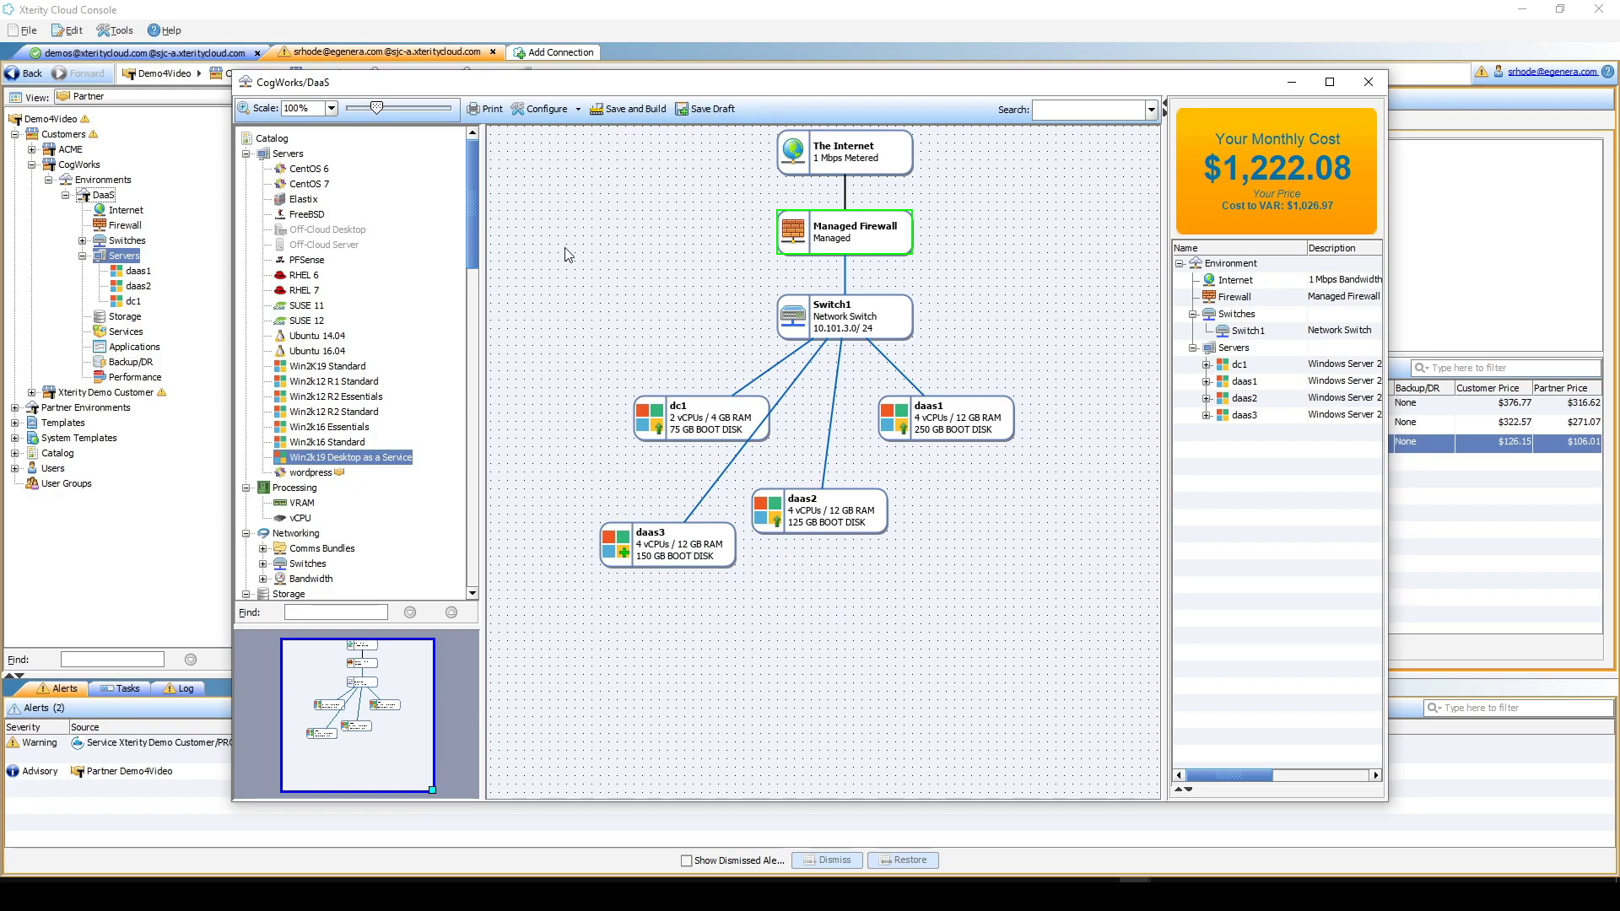
click(1360, 84)
click(773, 462)
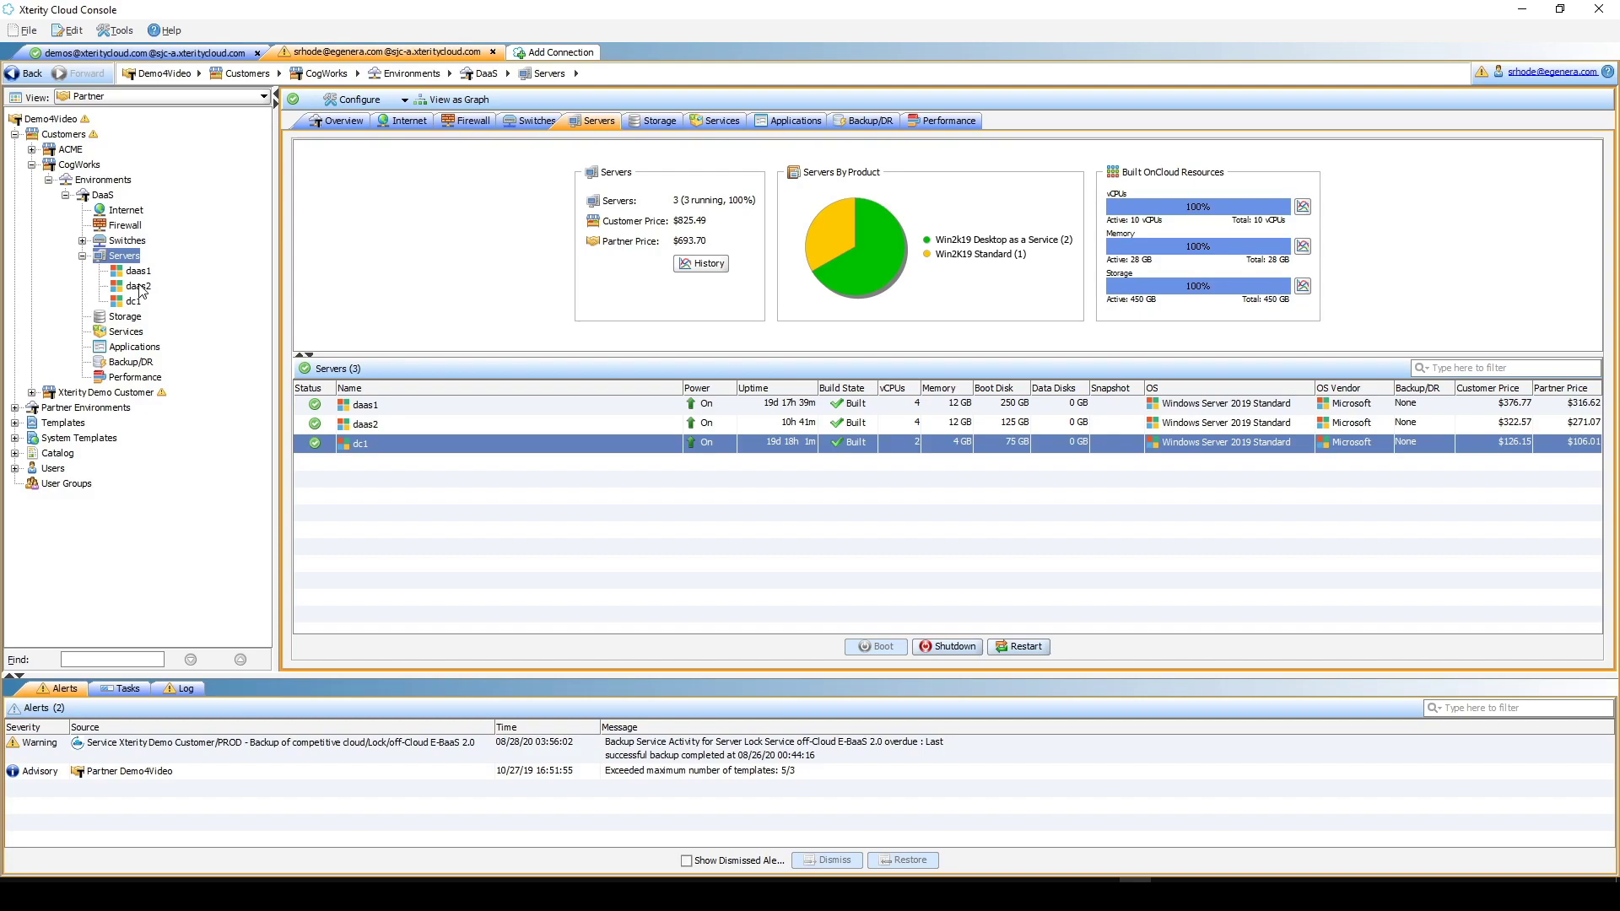
- Launch the remote console for server daas2
mouse_move(141, 290)
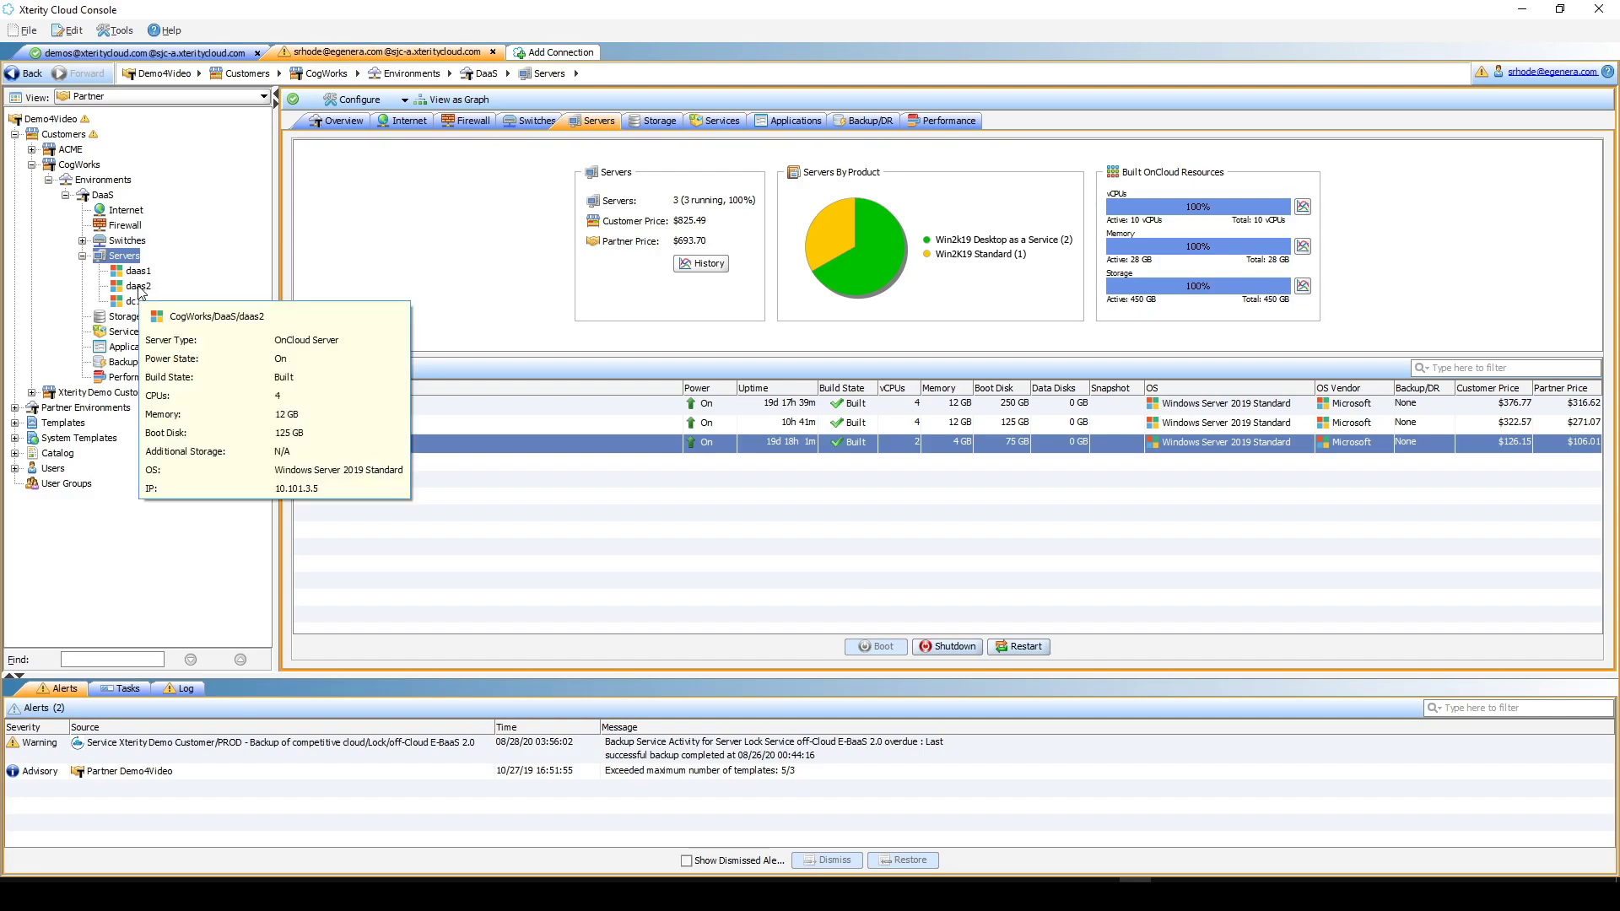
right_click(135, 294)
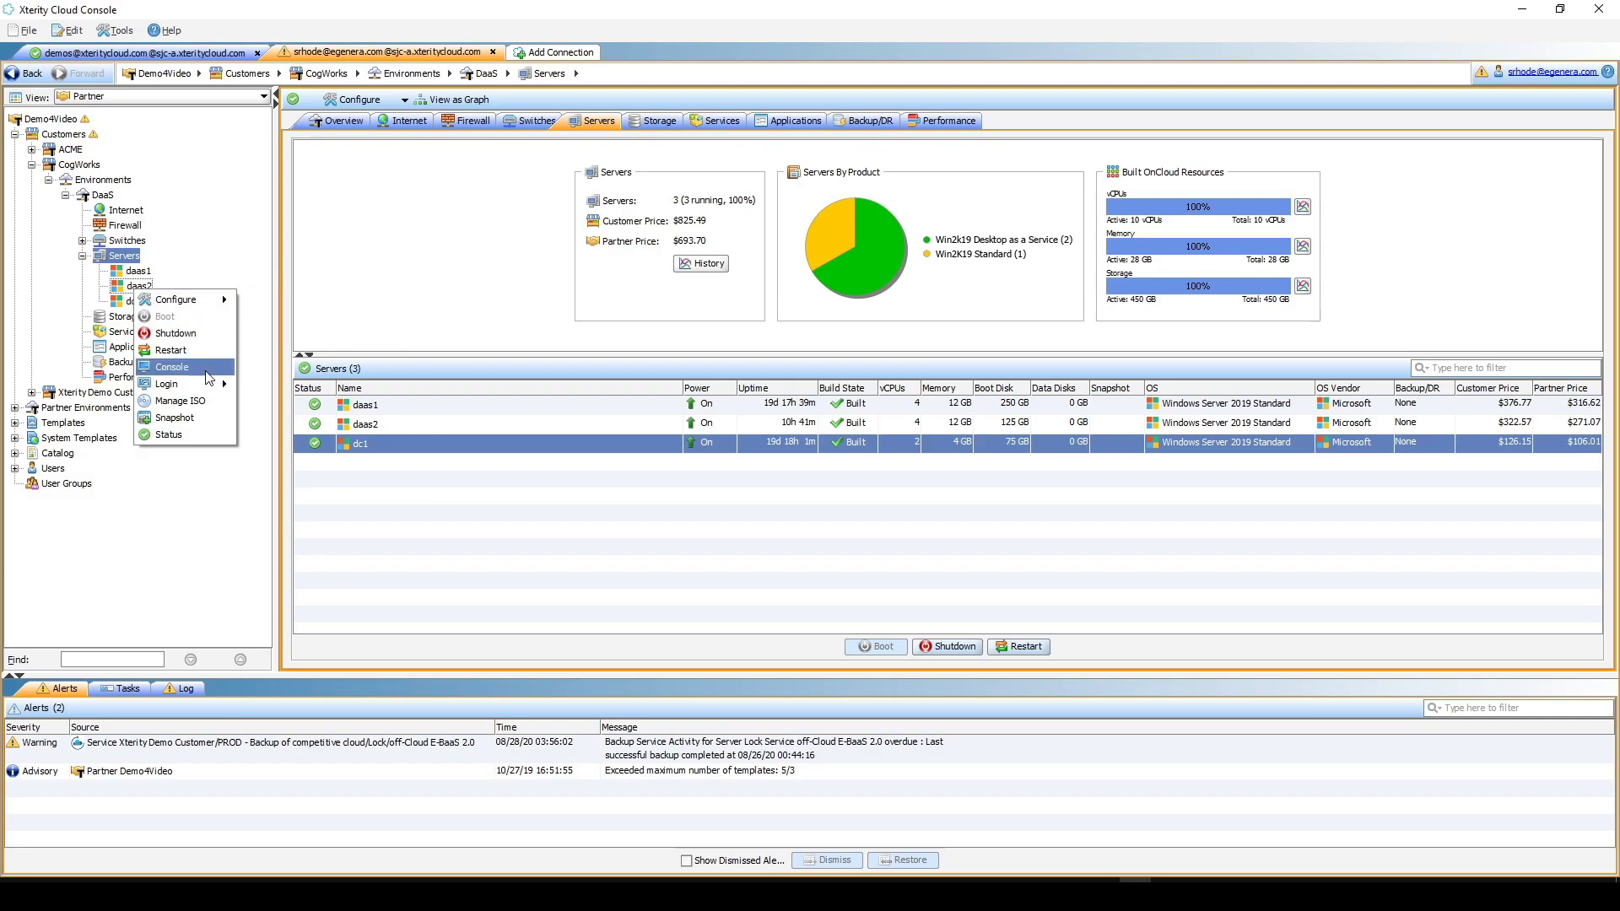
click(173, 367)
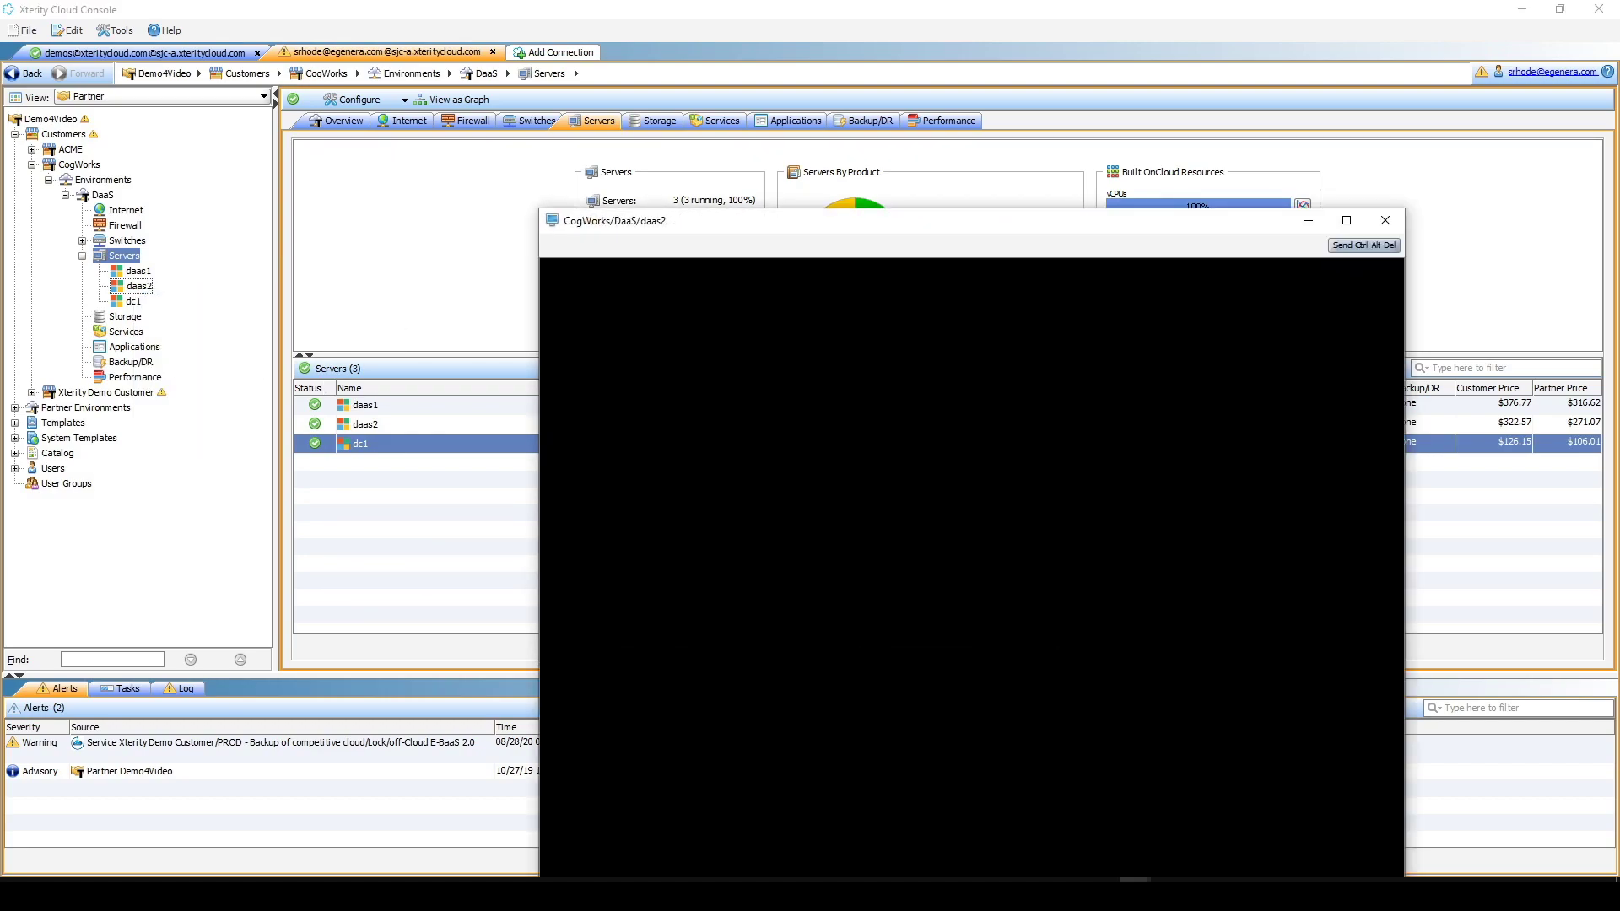
- Sign in to daas2's console as Administrator with the account password
drag(947, 224, 890, 65)
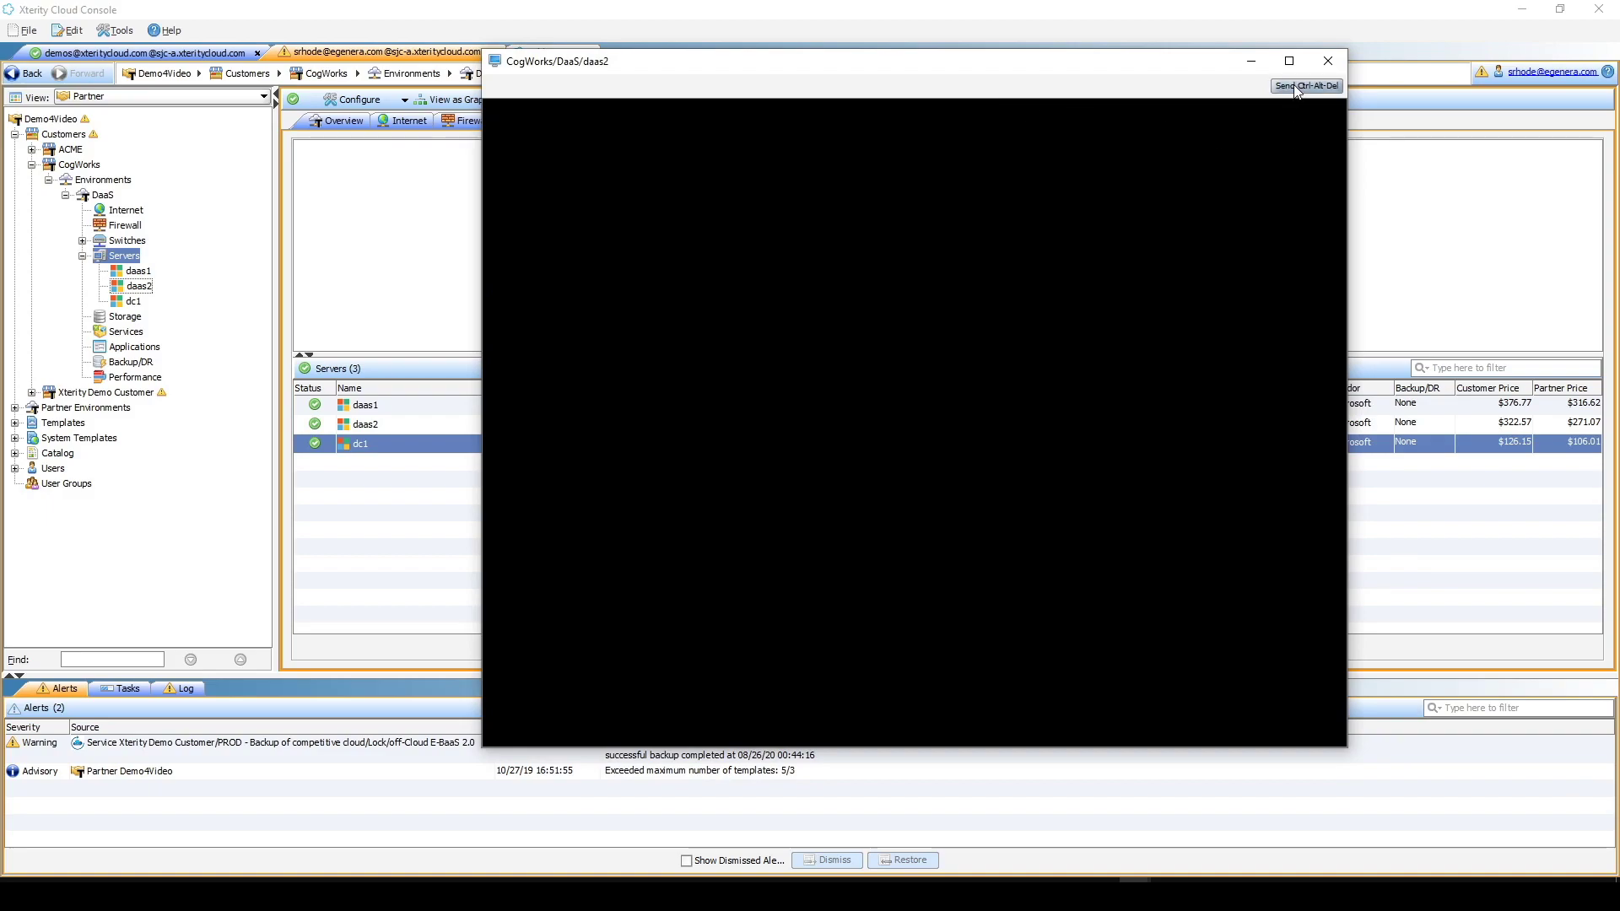
click(1038, 530)
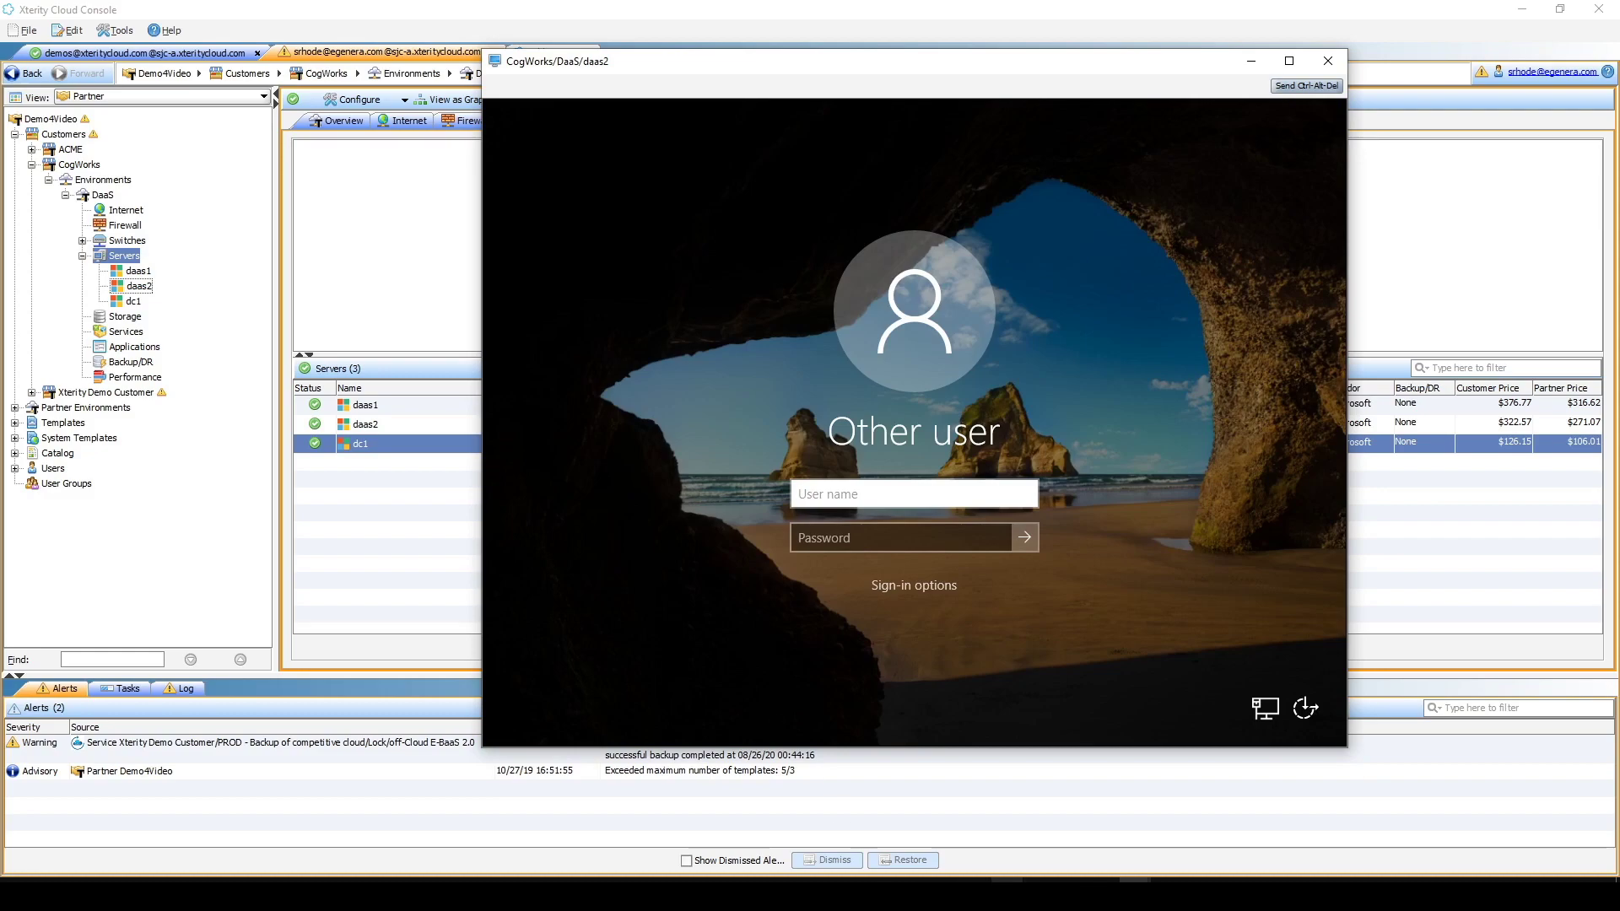
text(Administrator)
key(Tab)
text(**********)
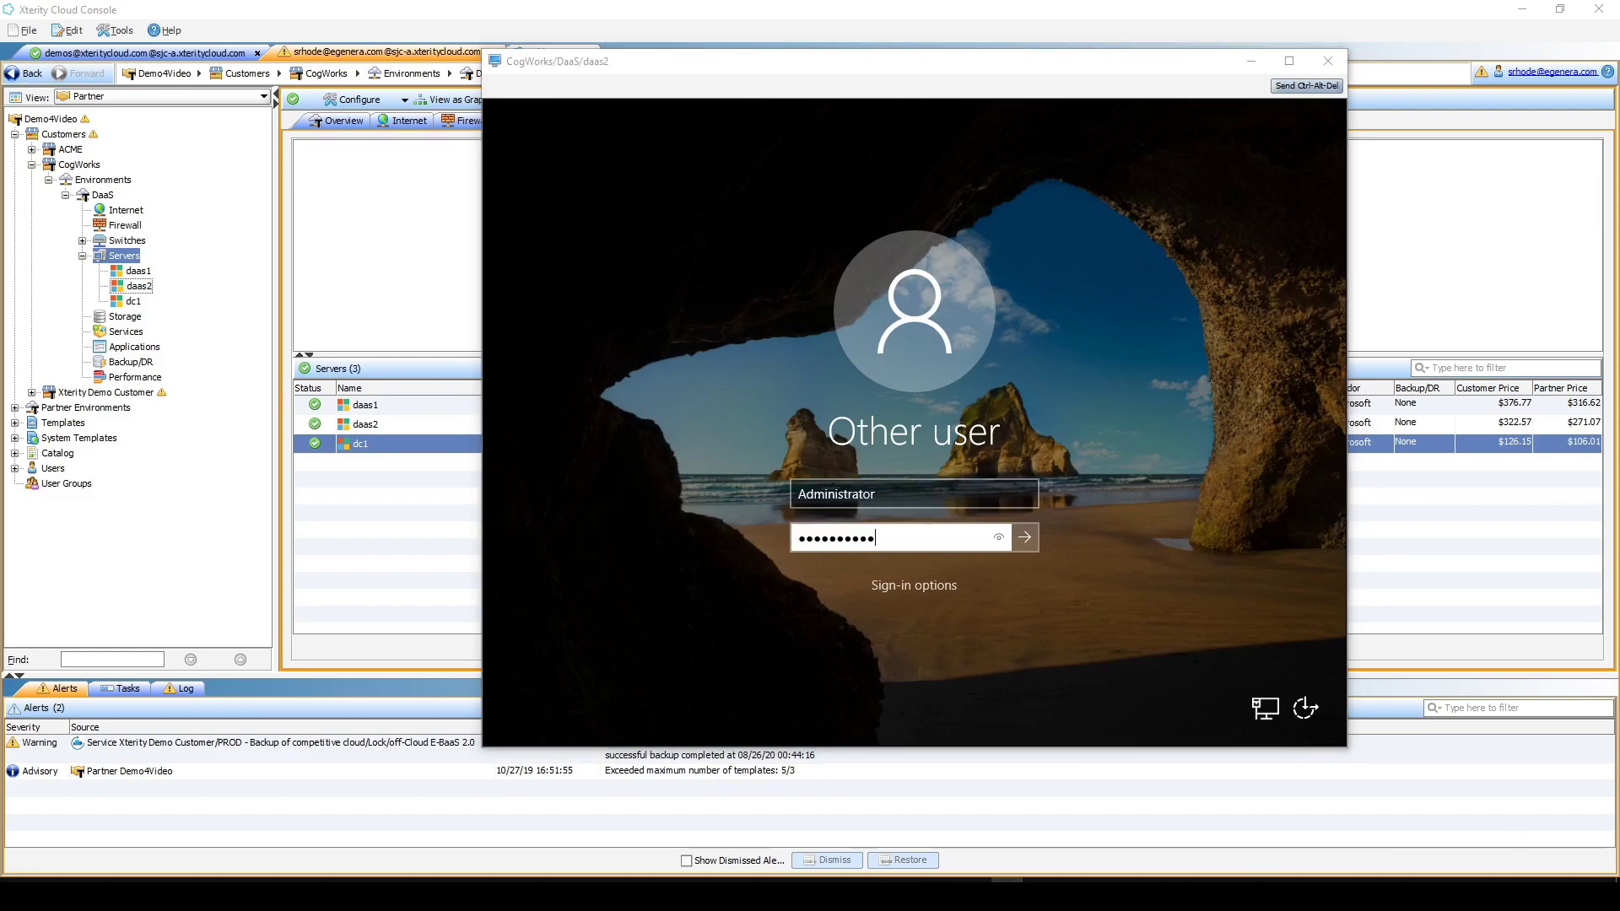
click(949, 542)
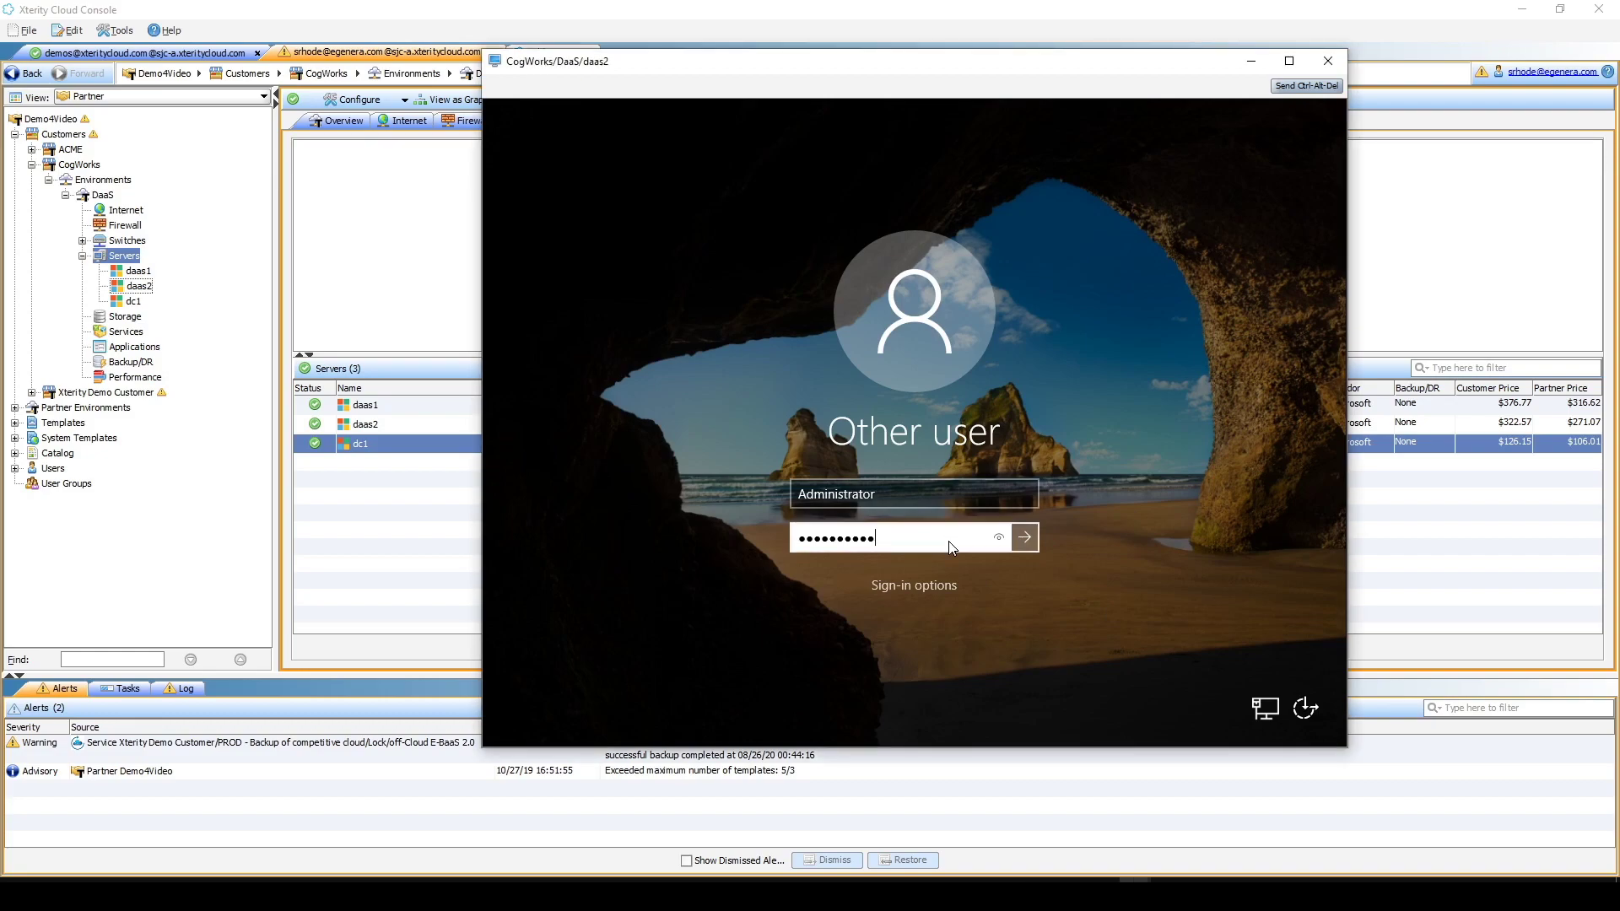
key(Return)
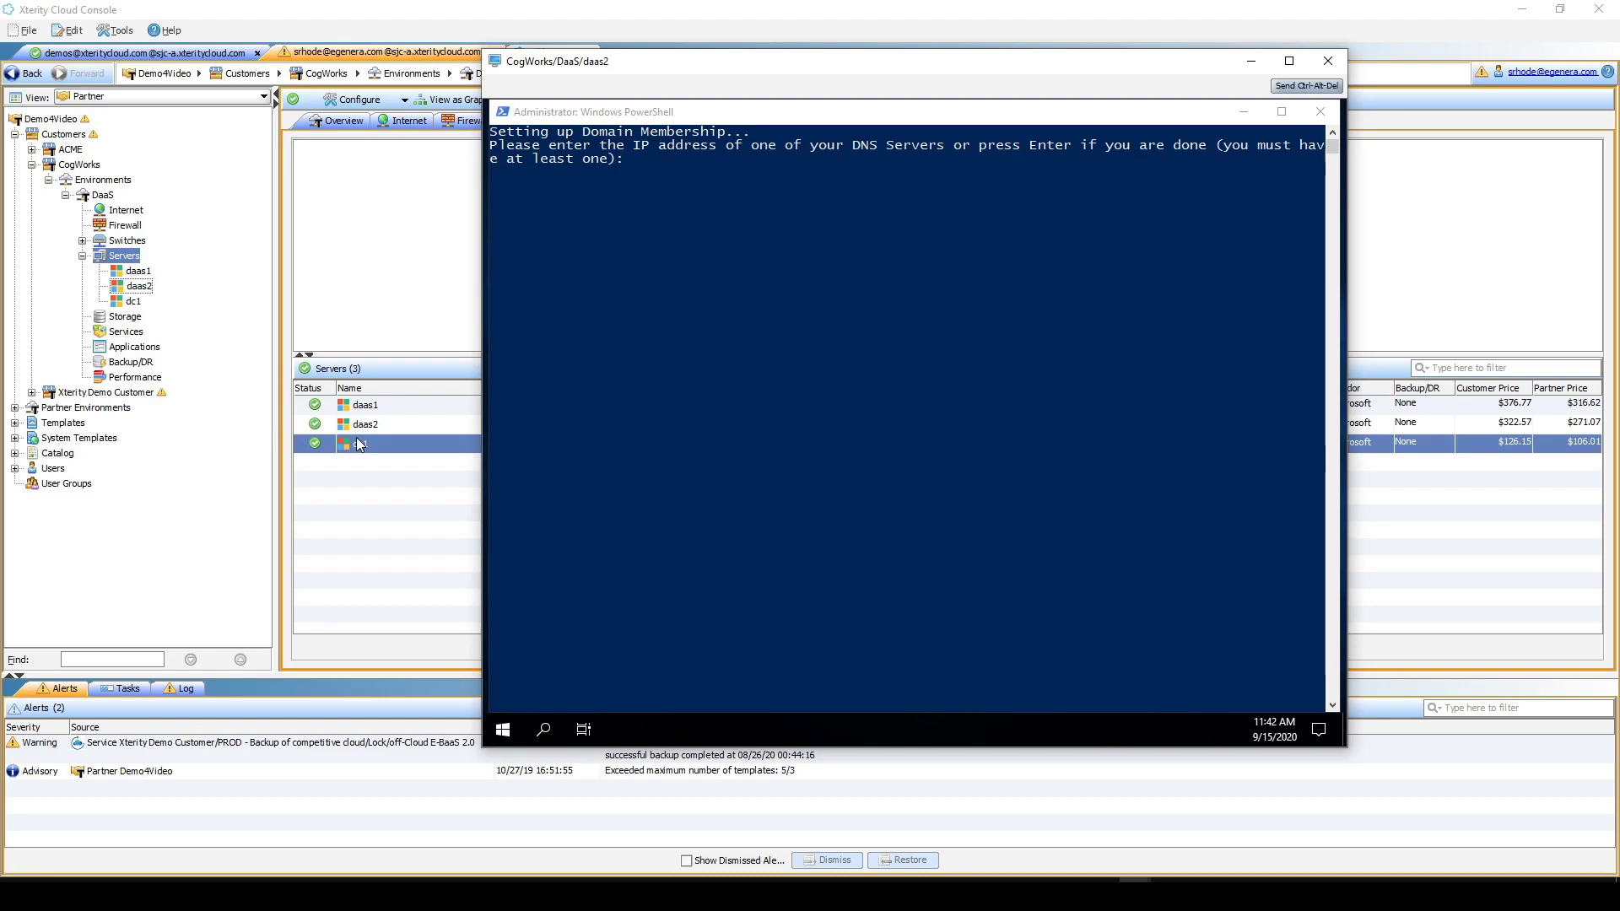
- Check dc1's networking details (IP 10.101.3.3) and bring the daas2 console back to the front
click(150, 304)
click(127, 302)
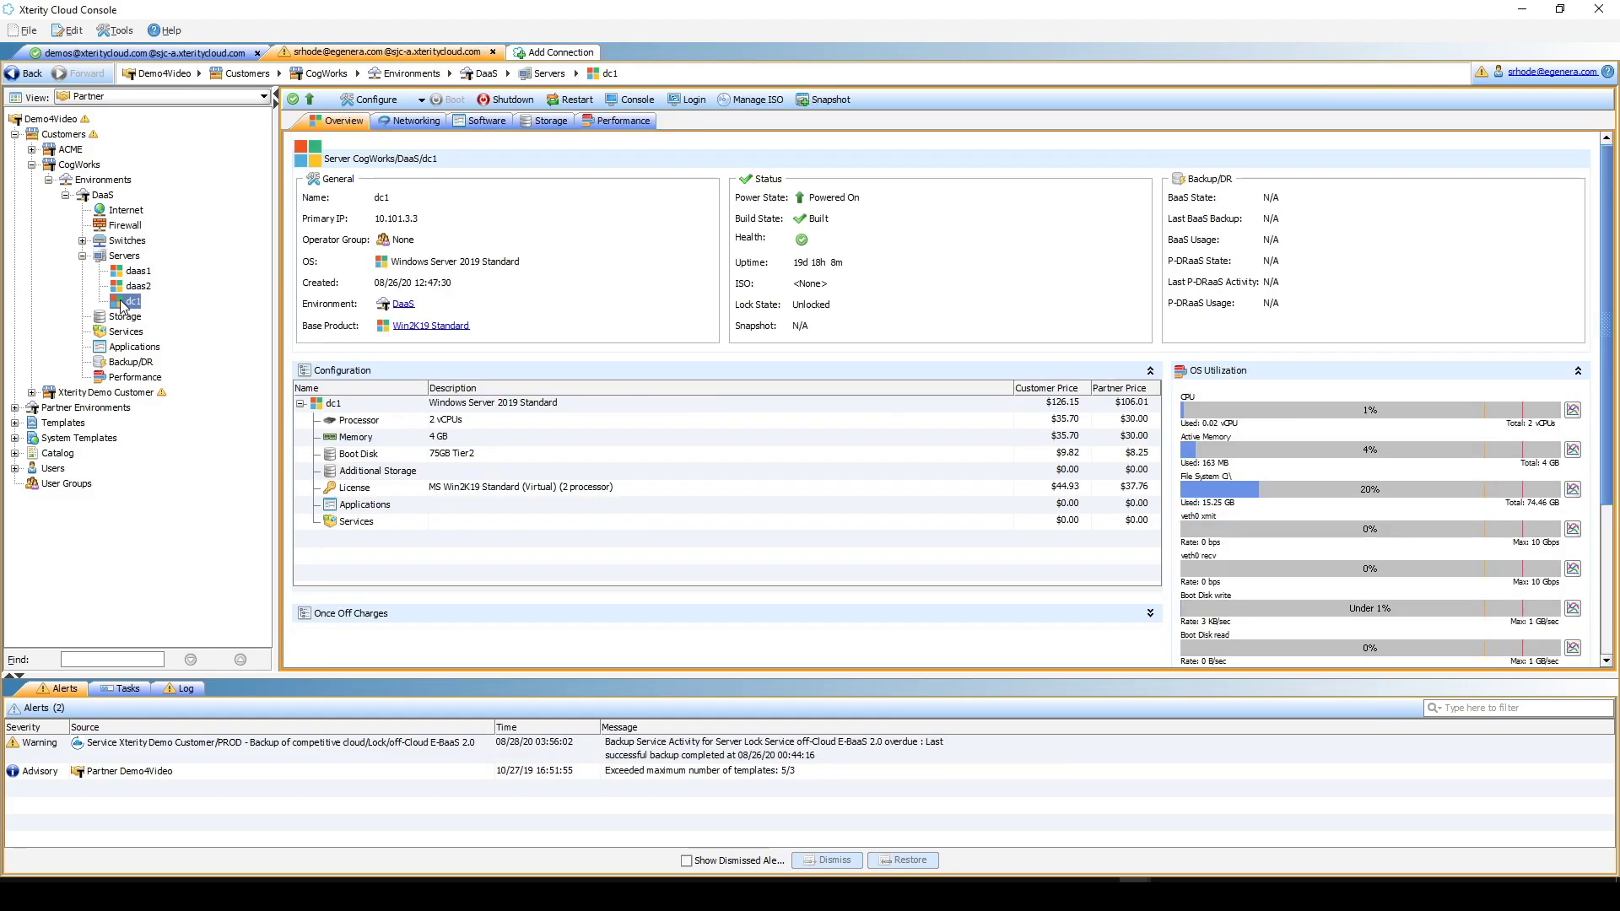
click(410, 120)
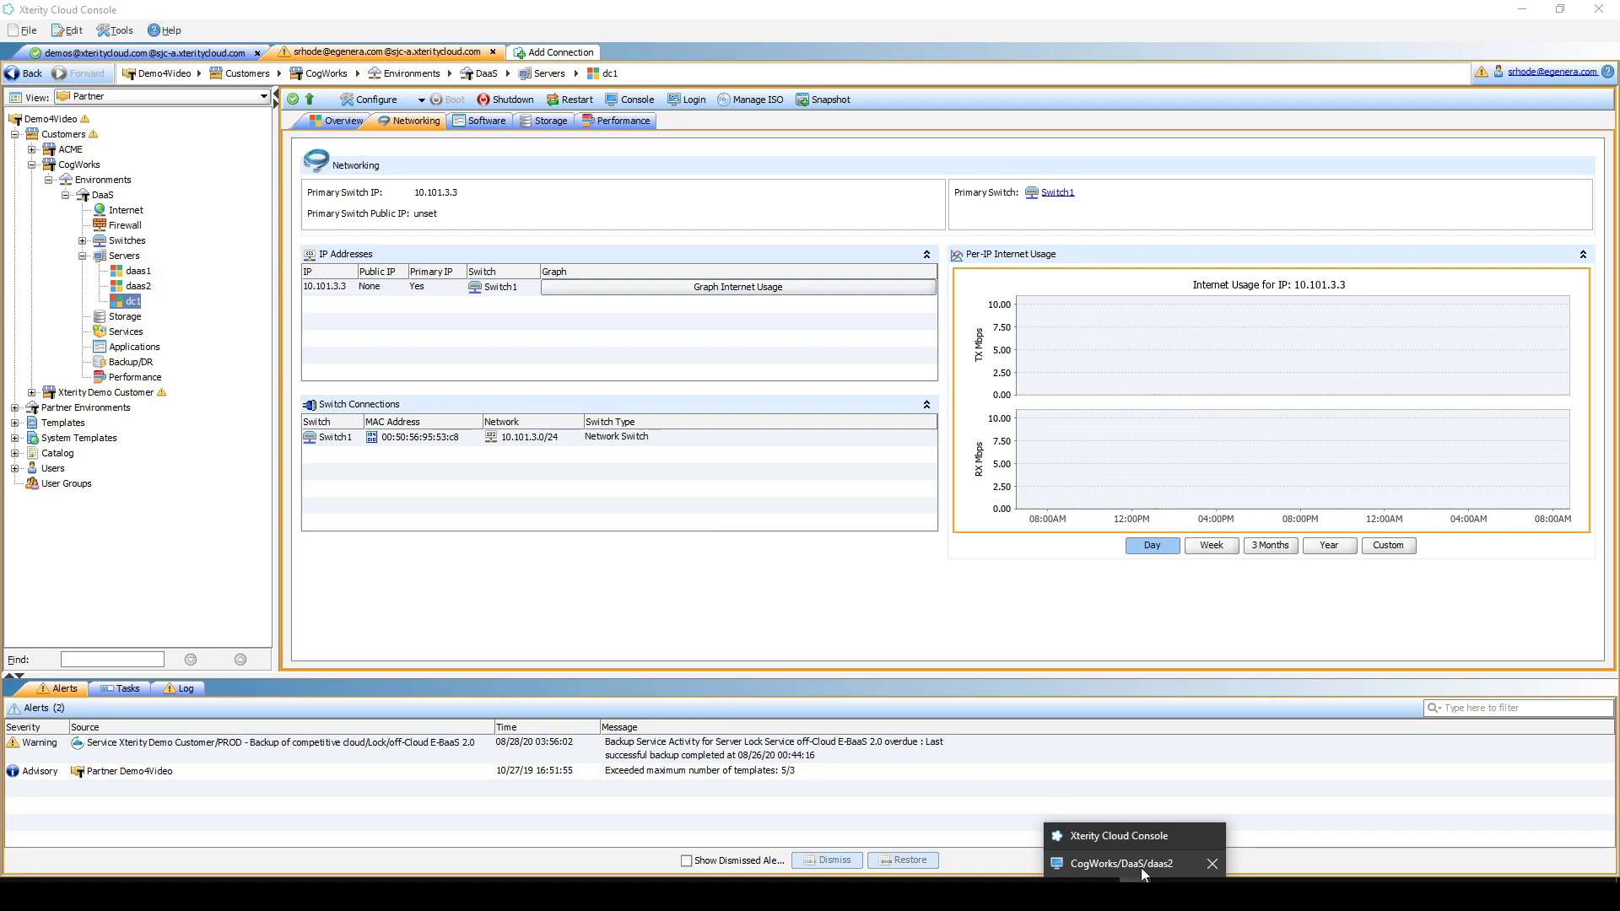
click(1113, 860)
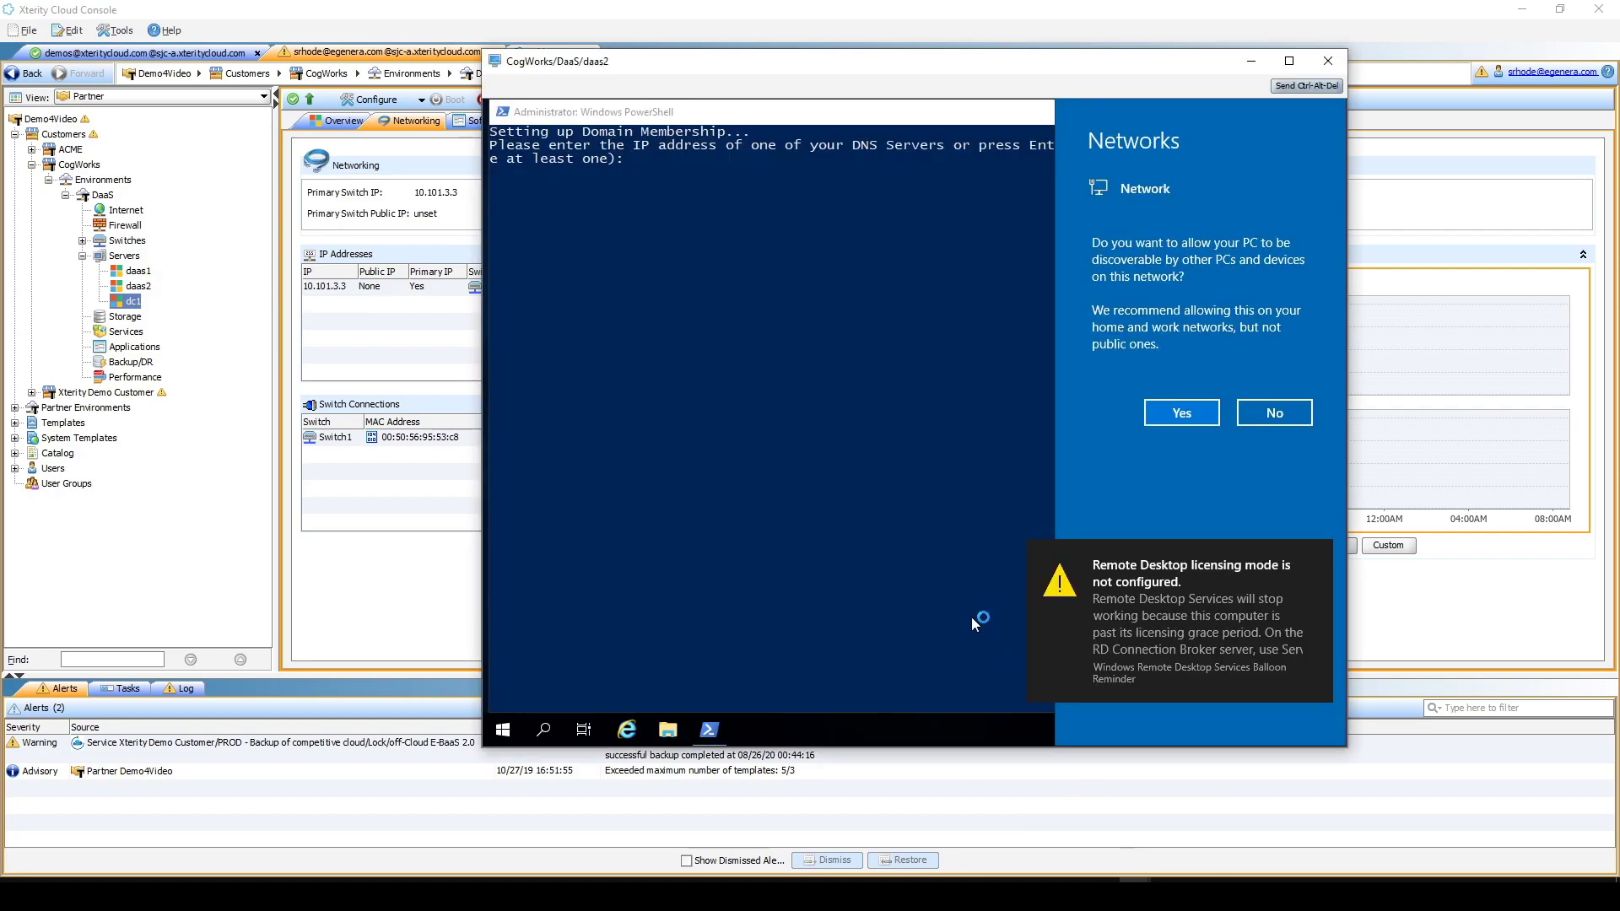
- Decline network discovery and enter 10.101.3.3 as the only DNS server in the setup script
click(1271, 413)
click(958, 362)
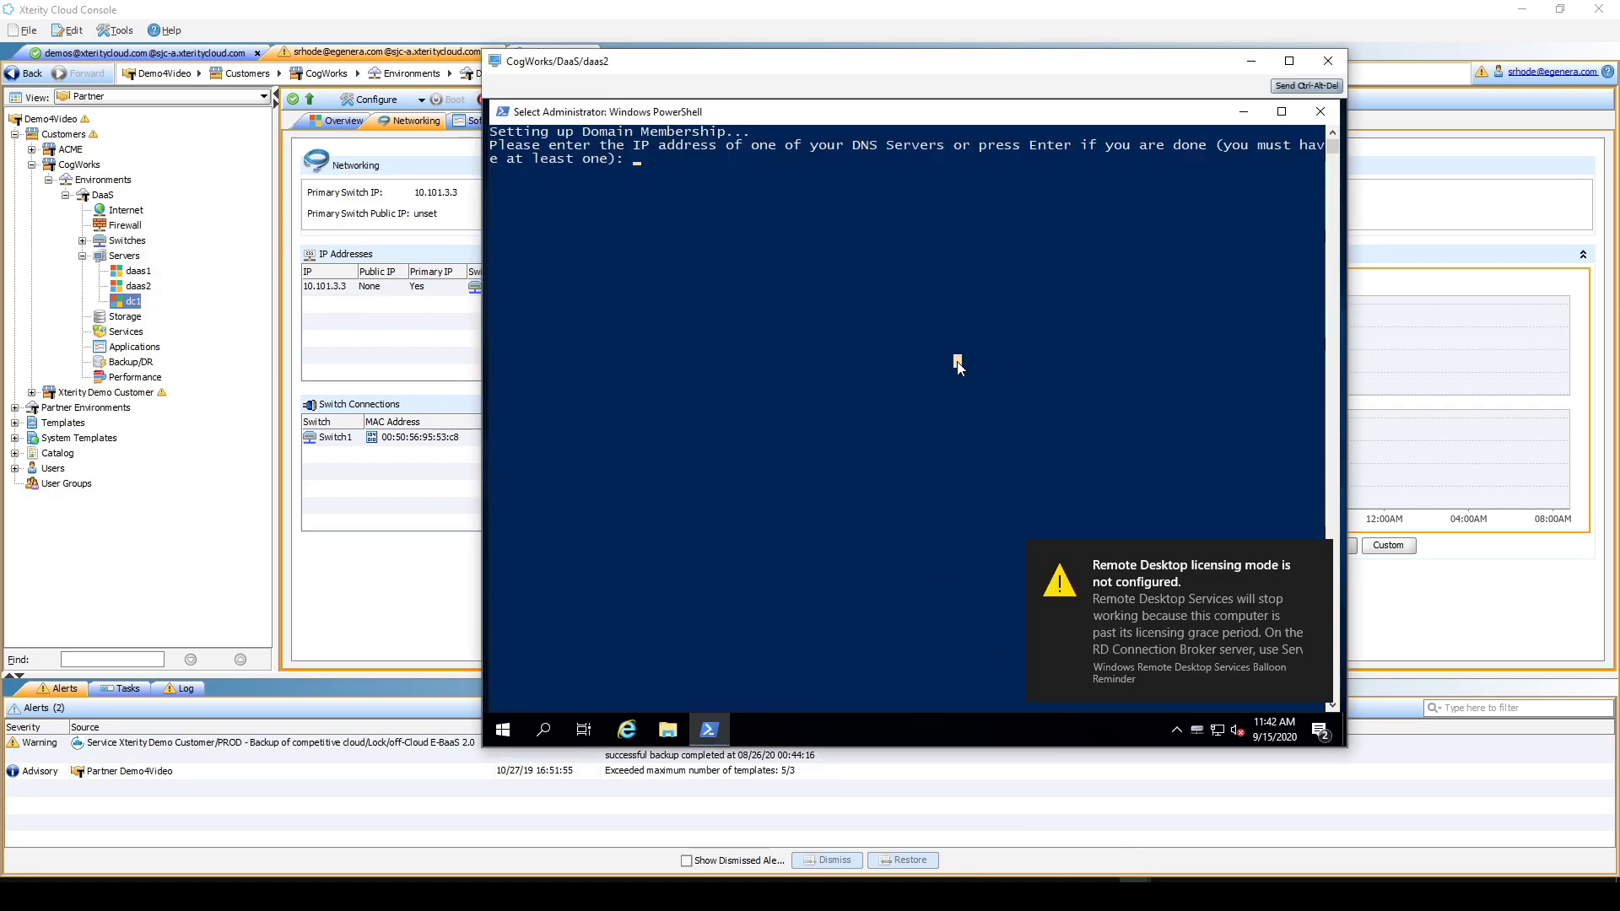
key(Escape)
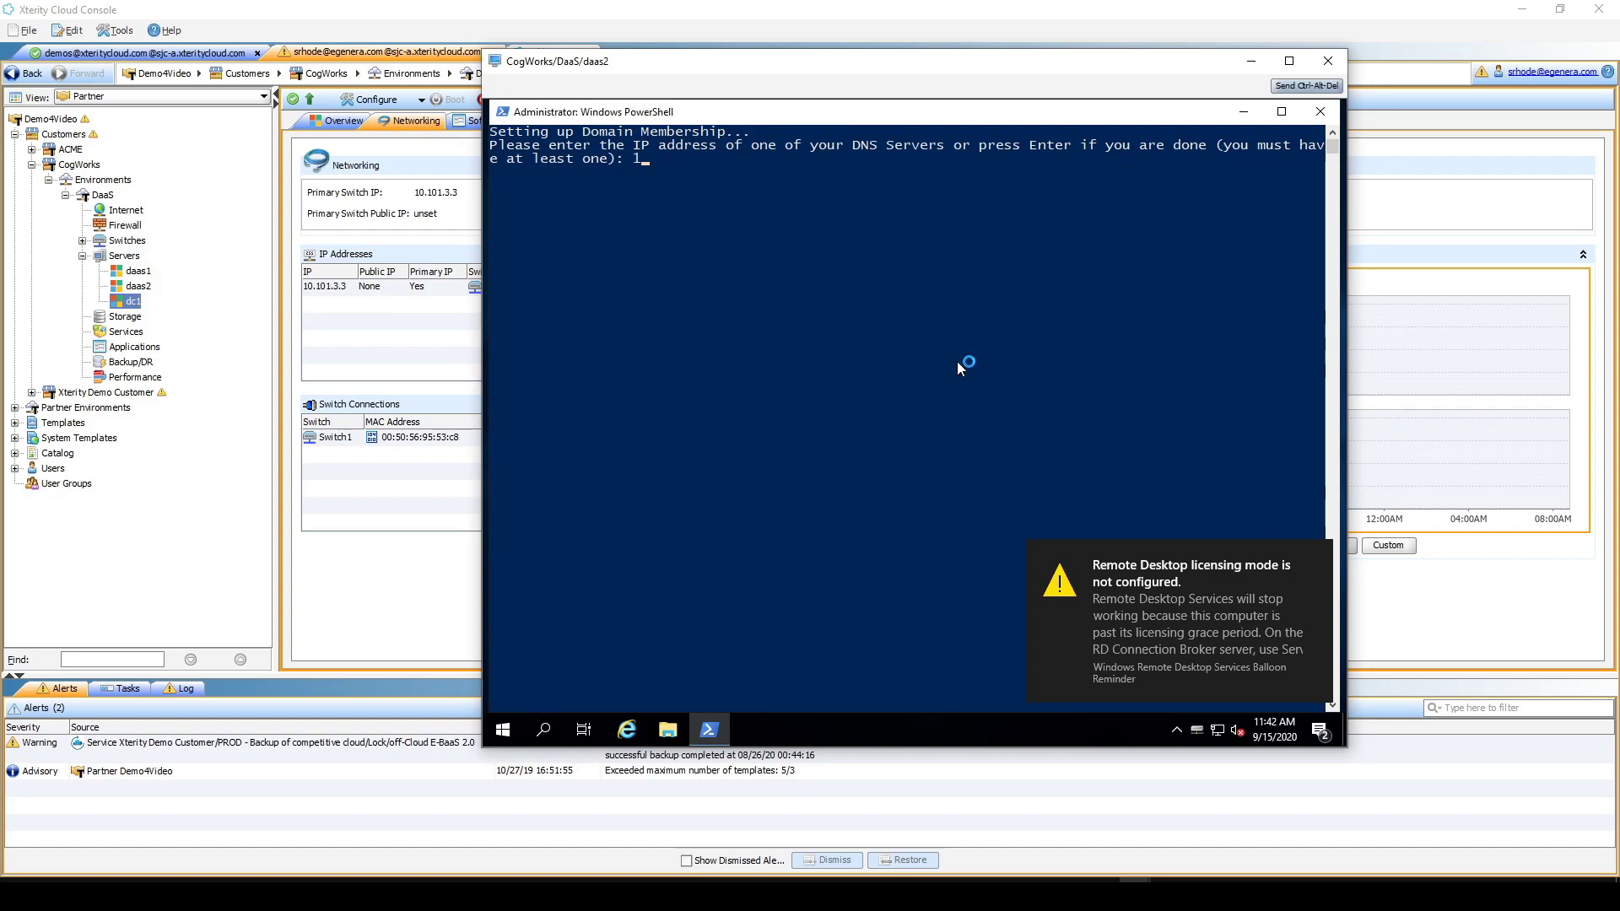
text(10.101.3.3)
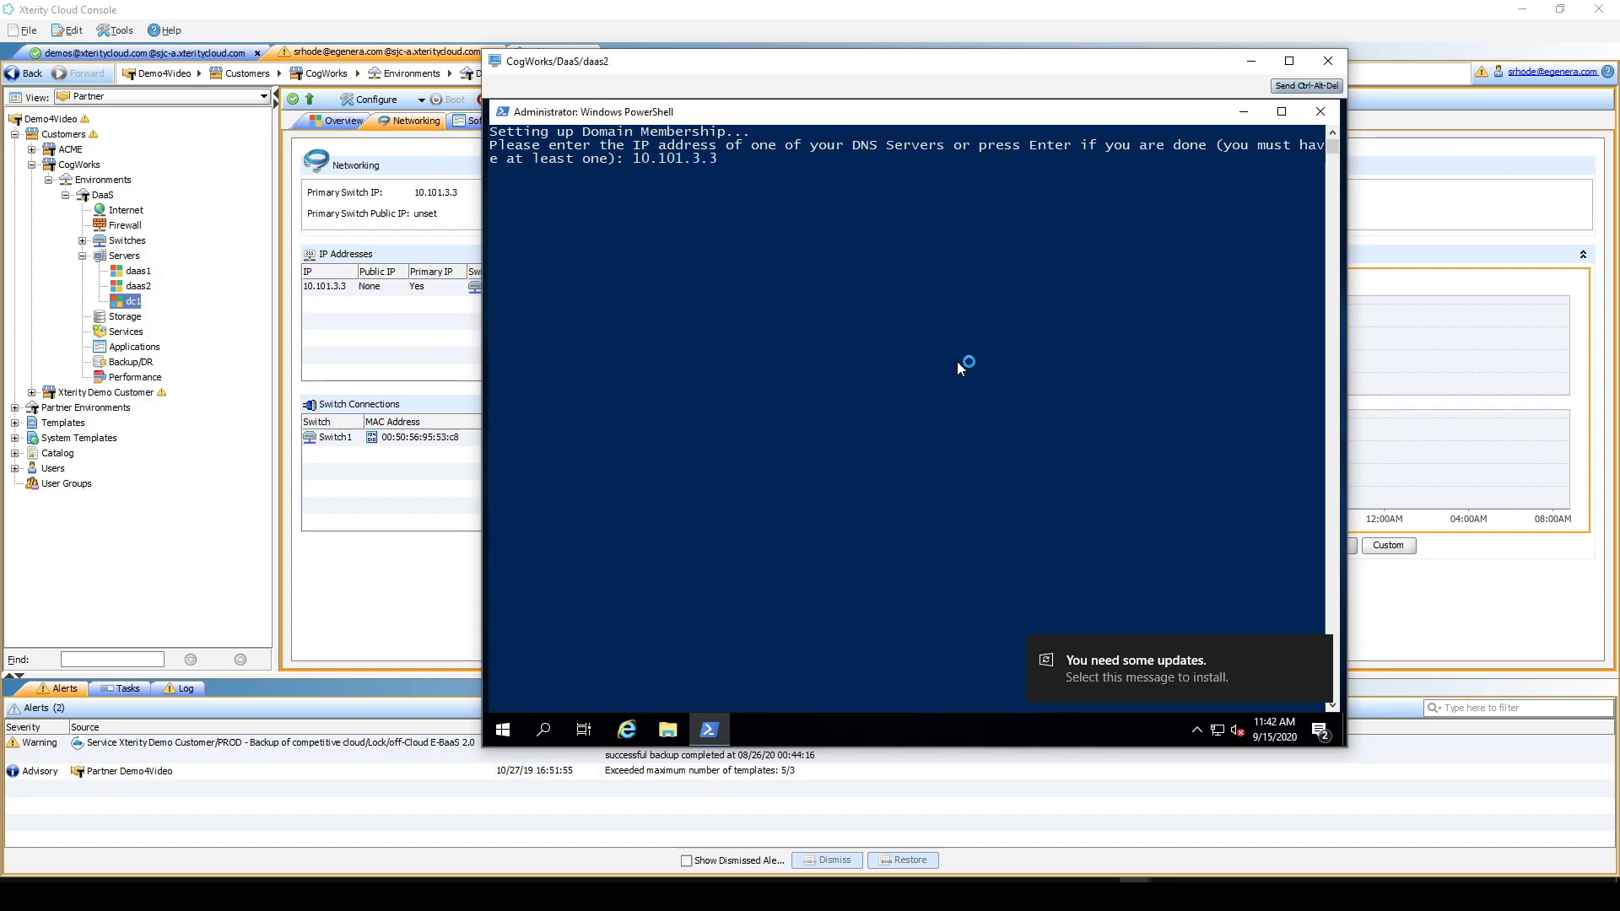
key(Return)
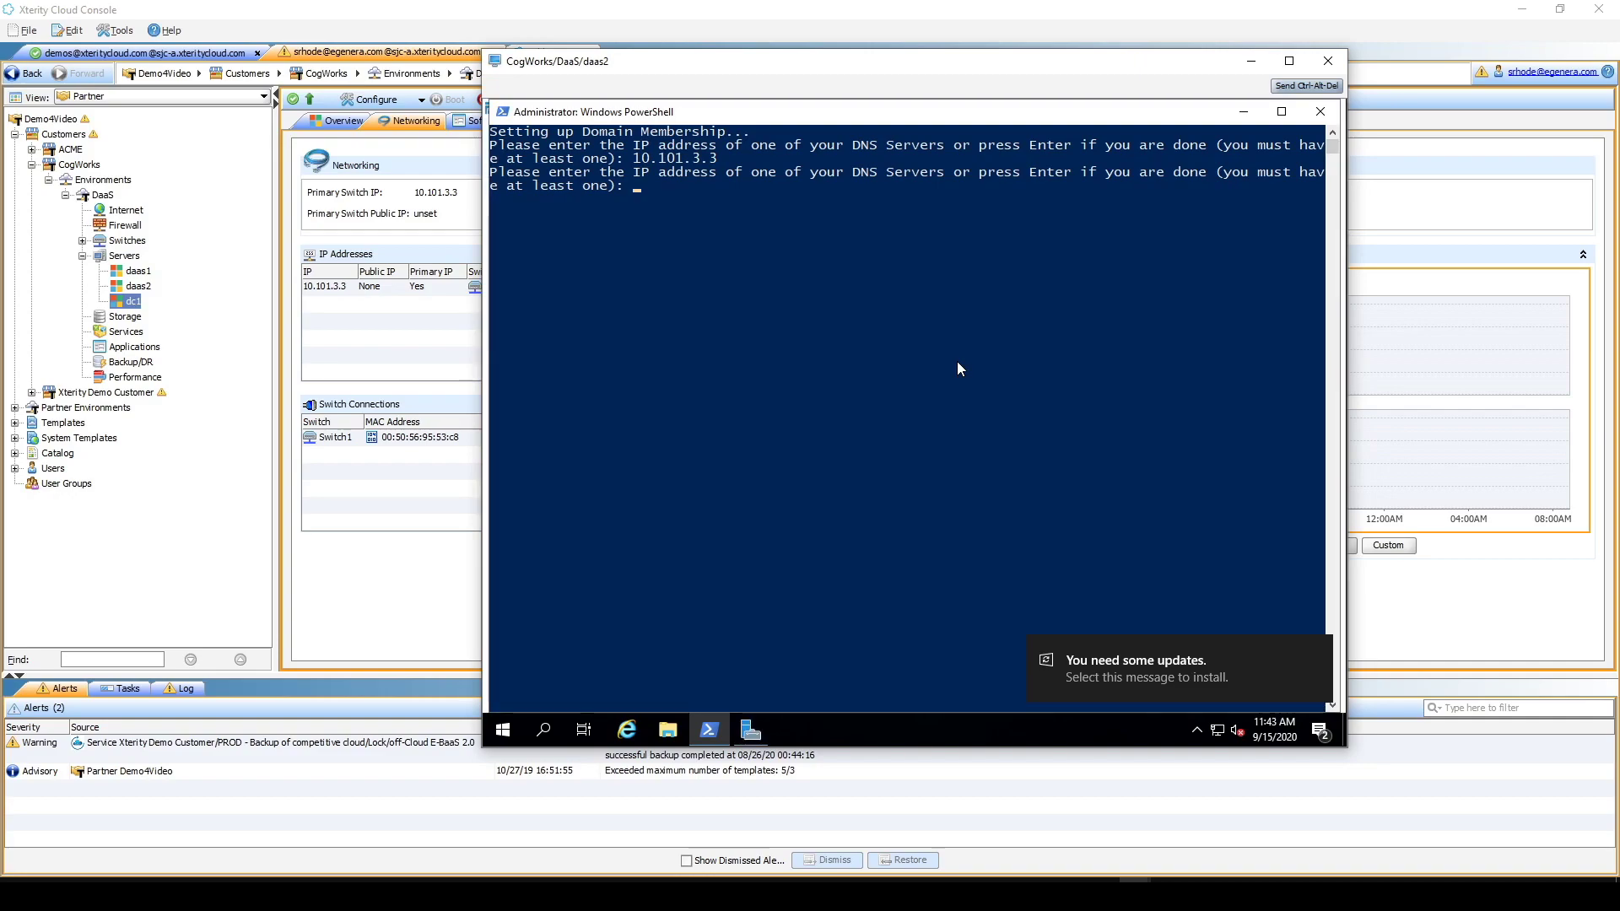
key(Return)
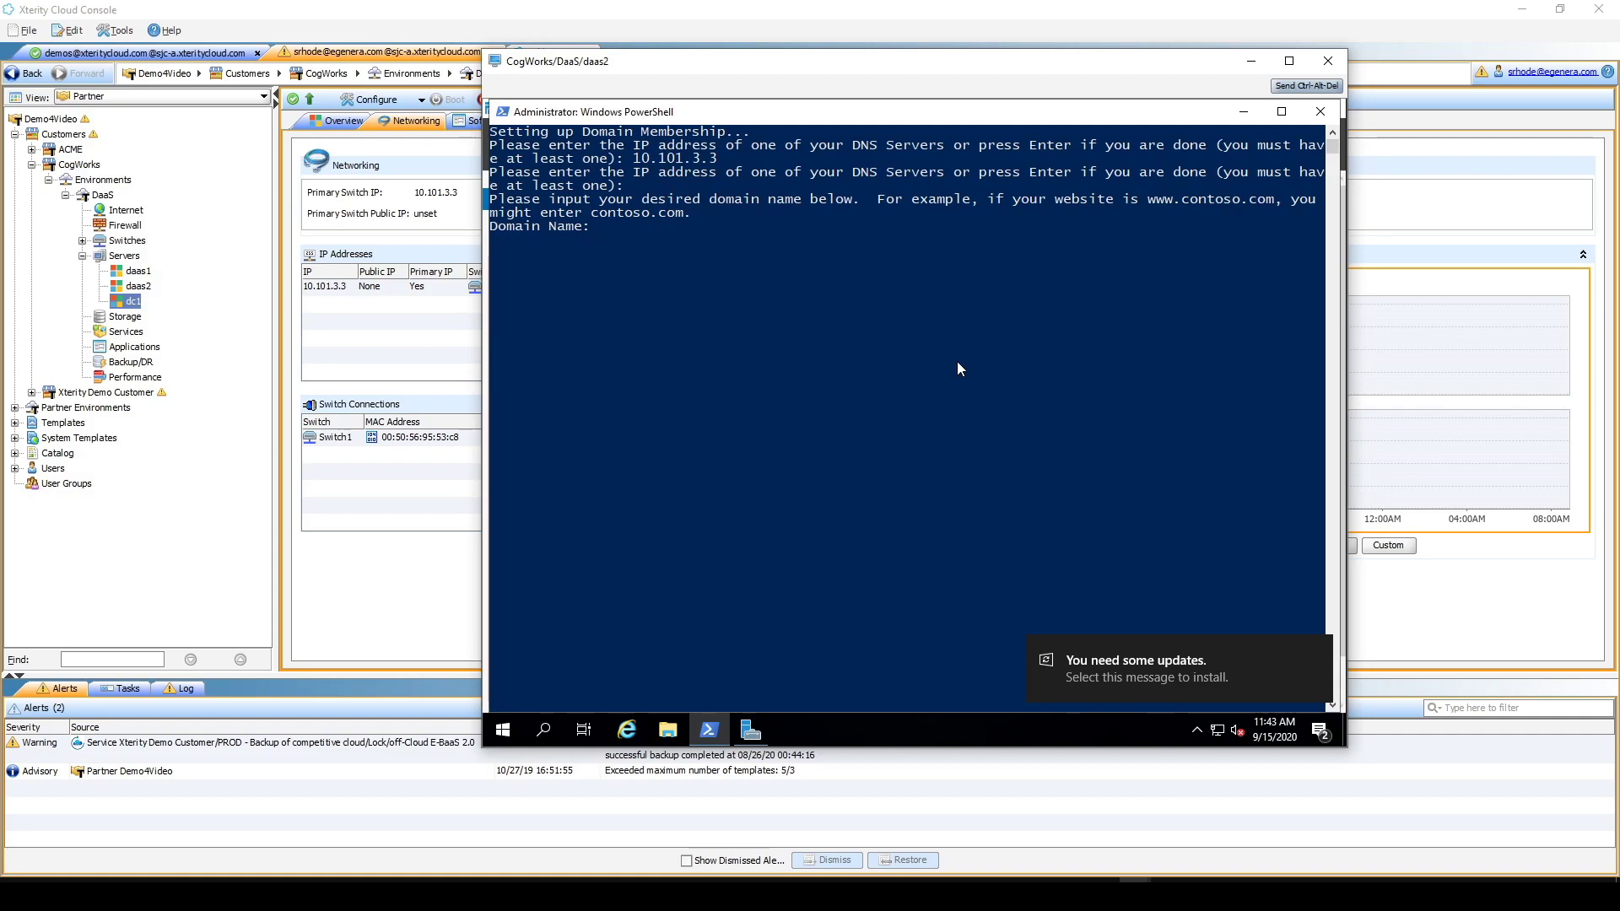
- Enter domain xteritycloud.com and user Administrator, then confirm the settings with y
text(xteritycloud.com)
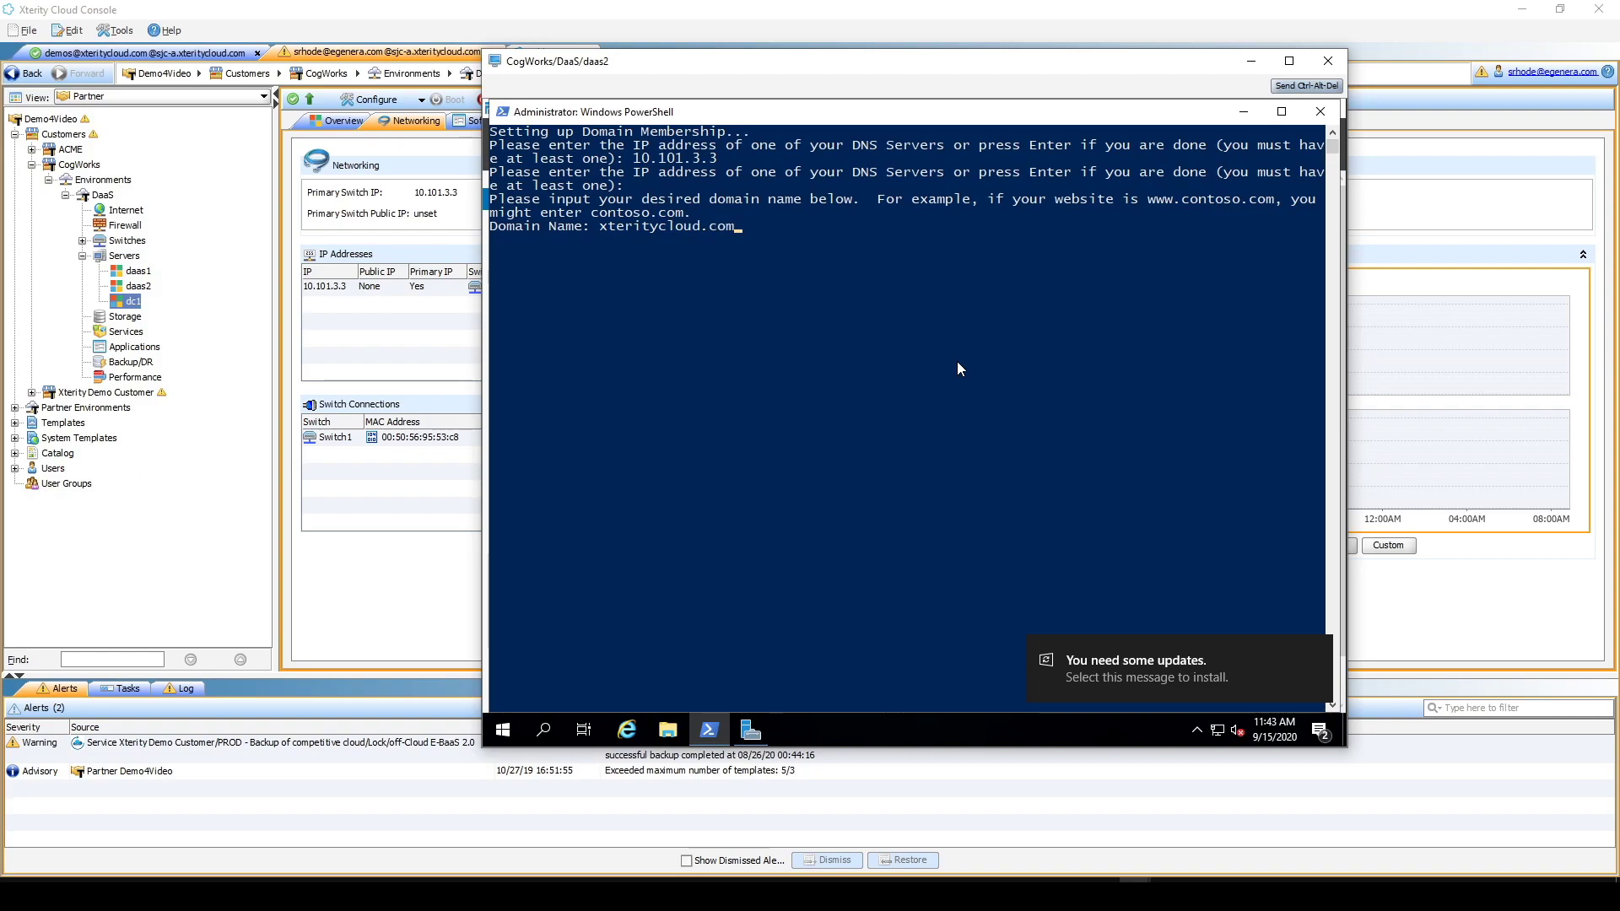
key(Return)
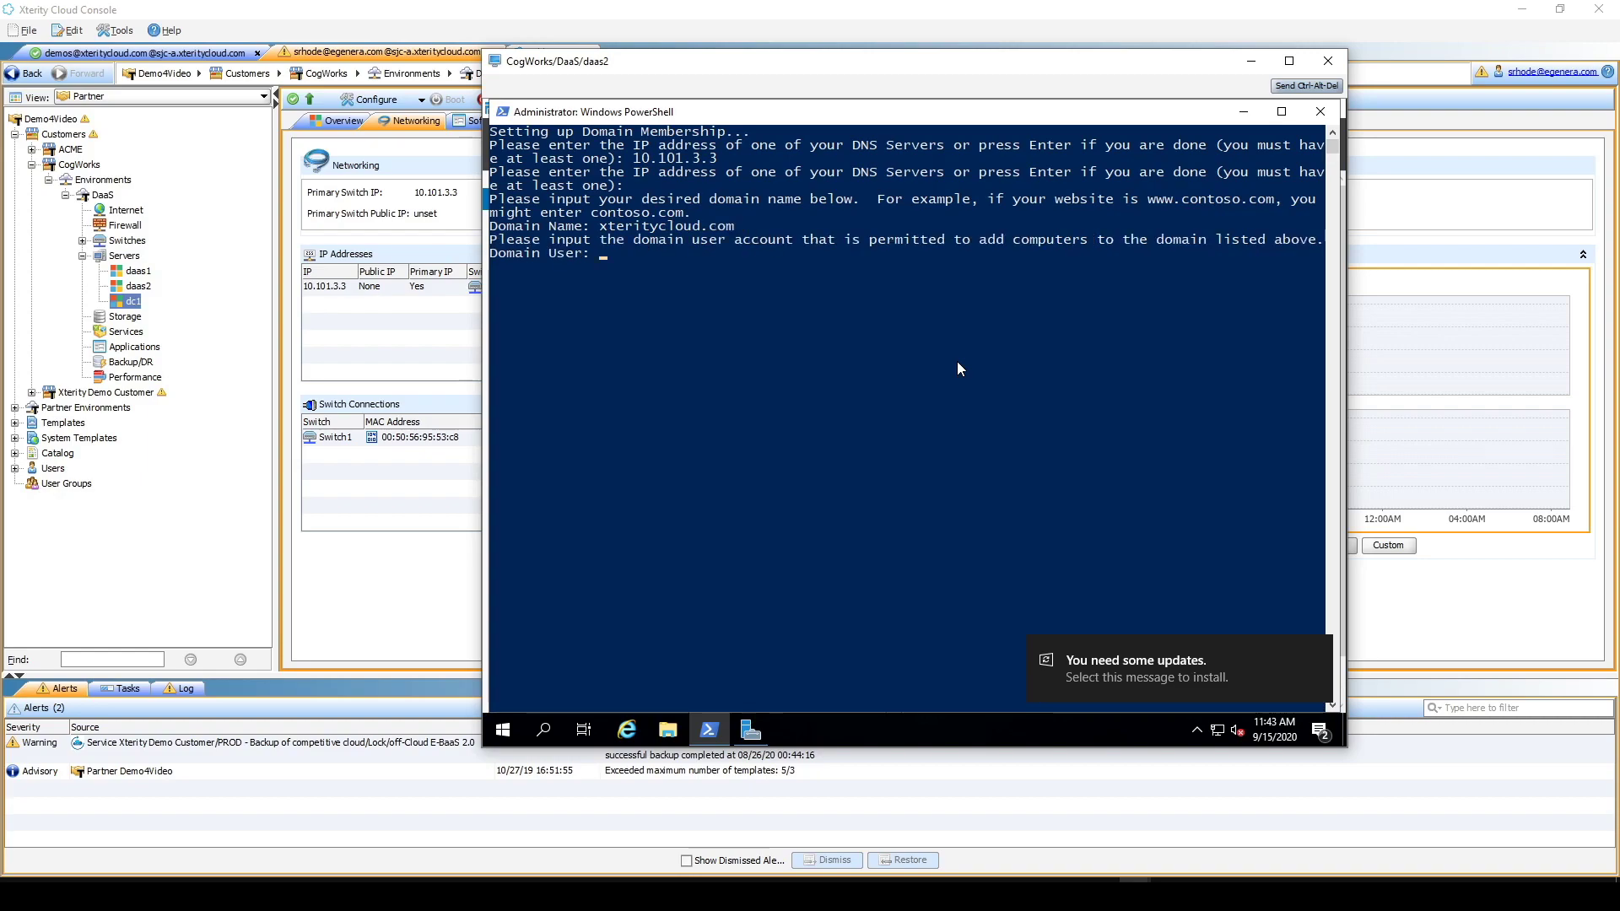
text(A)
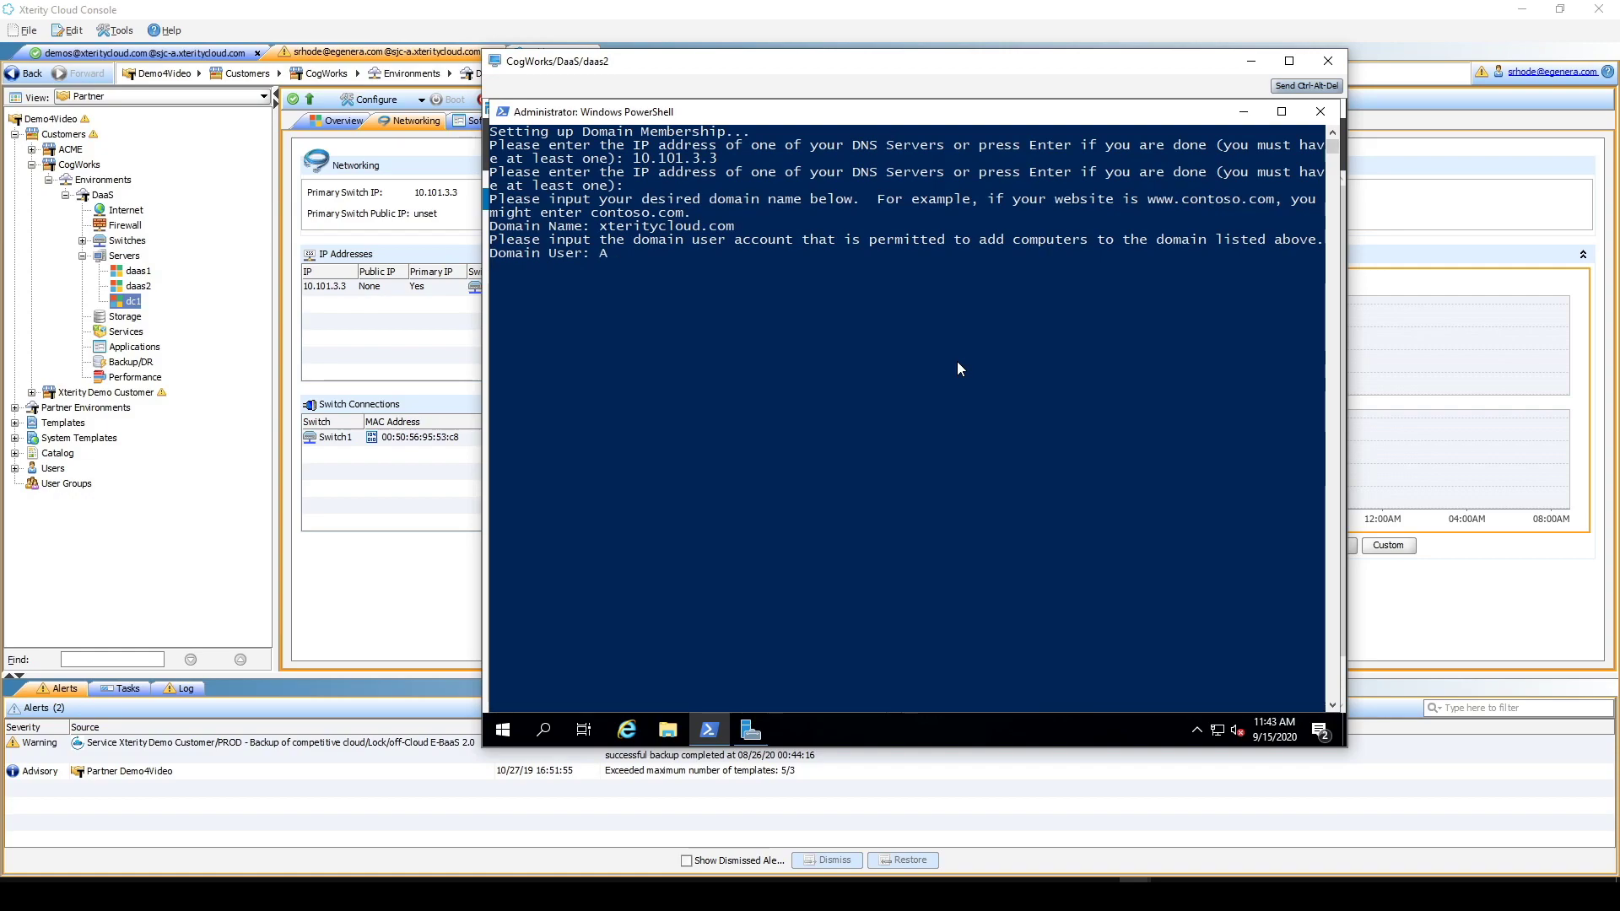
text(dmi)
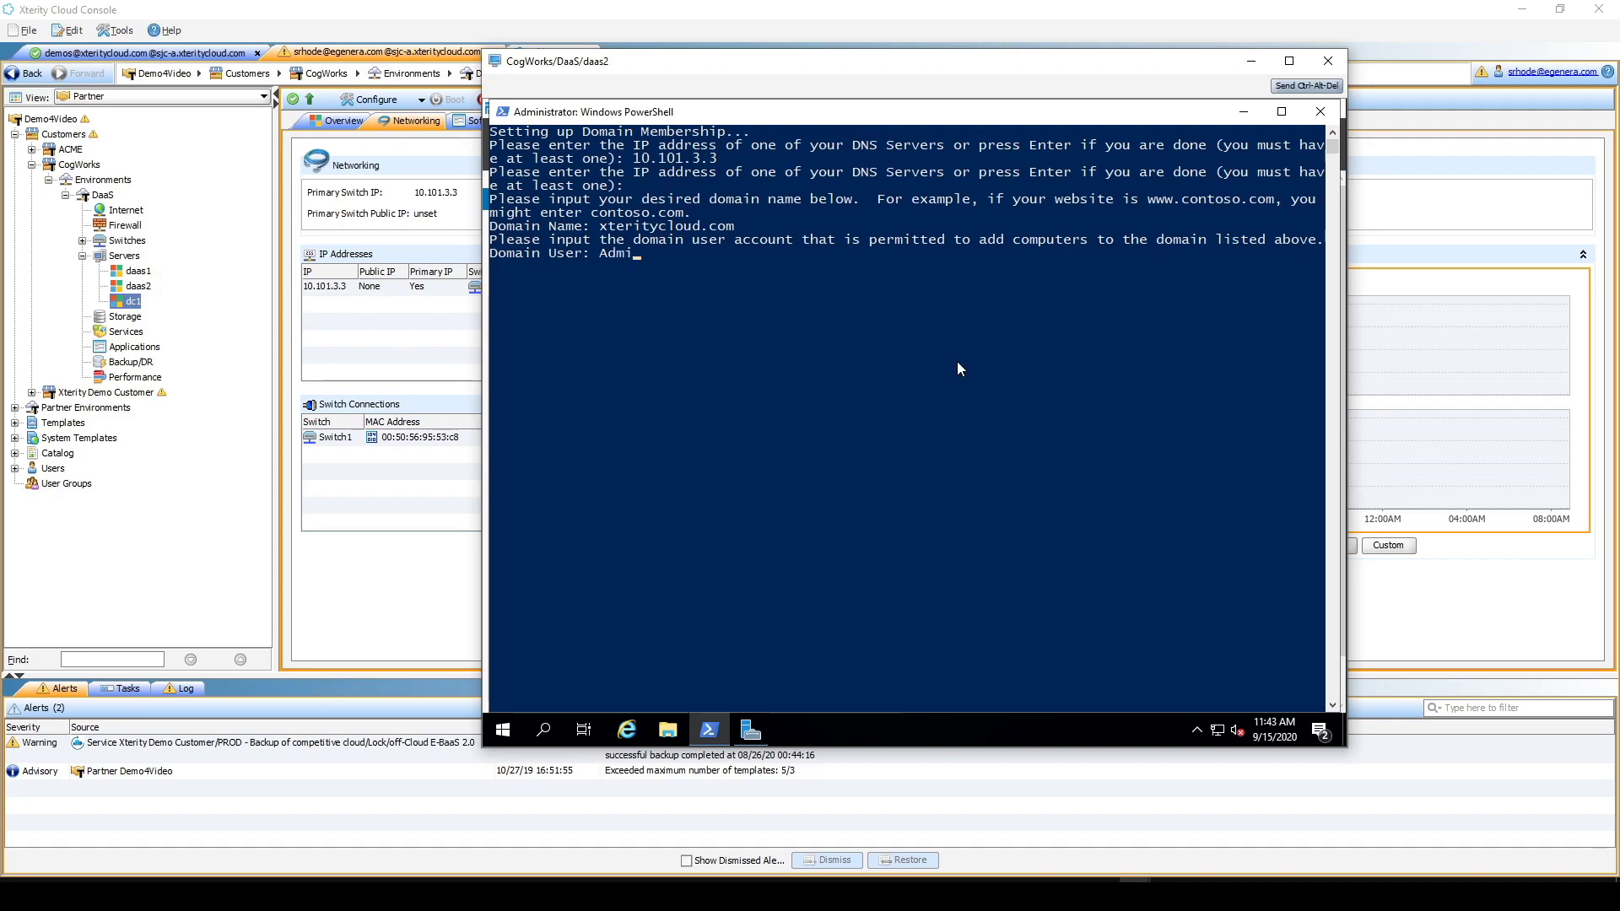
text(nistrator)
key(Return)
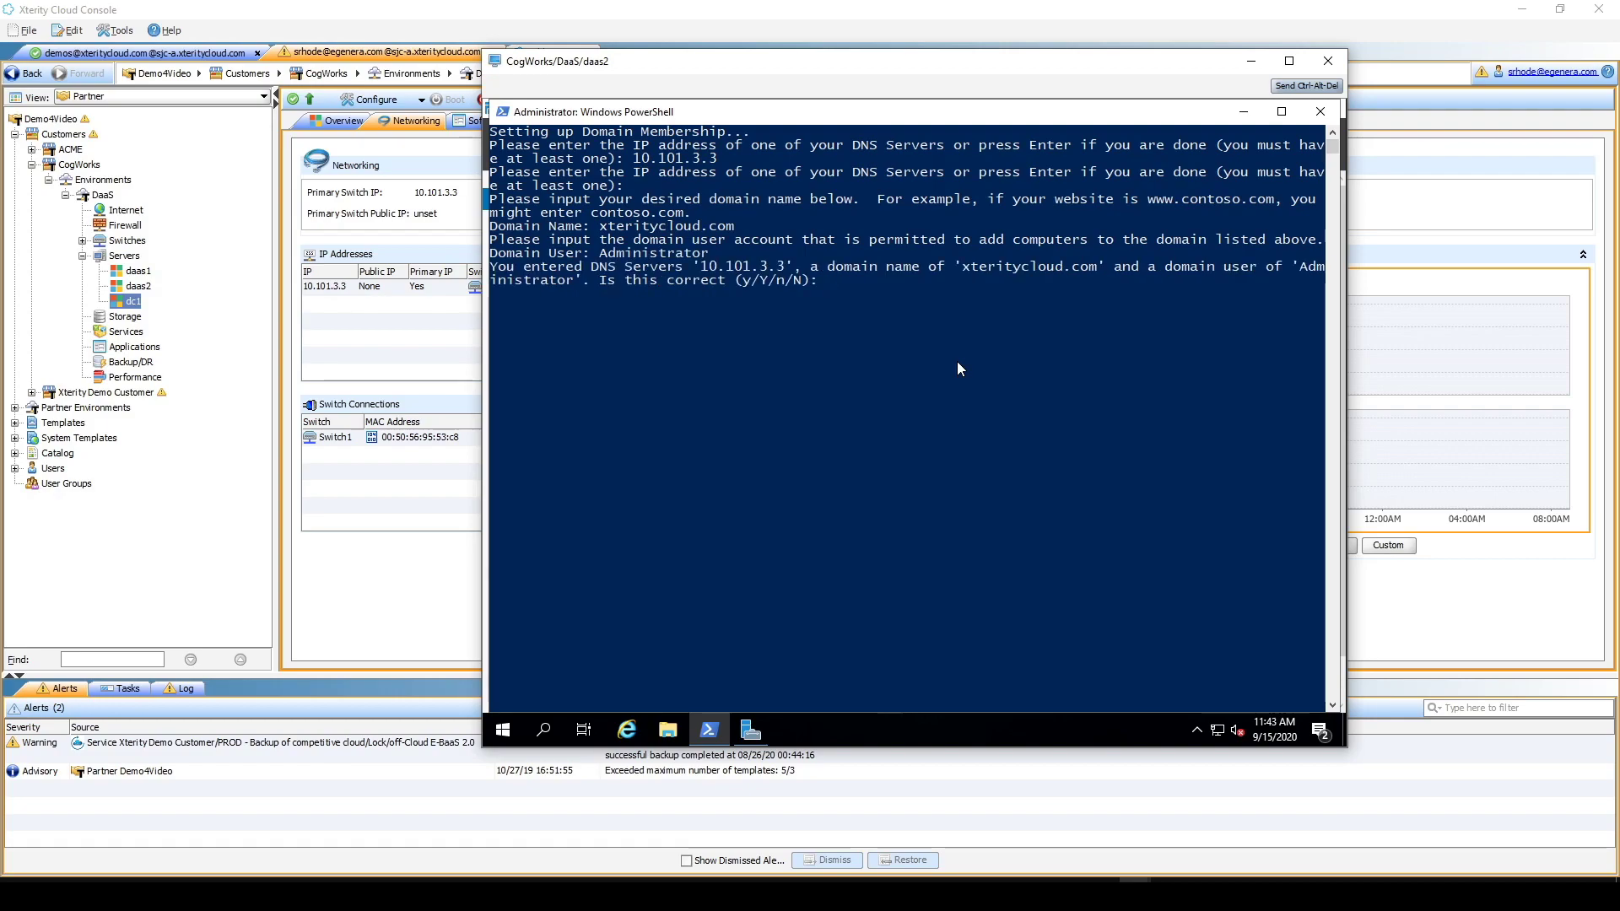
text(y)
key(Return)
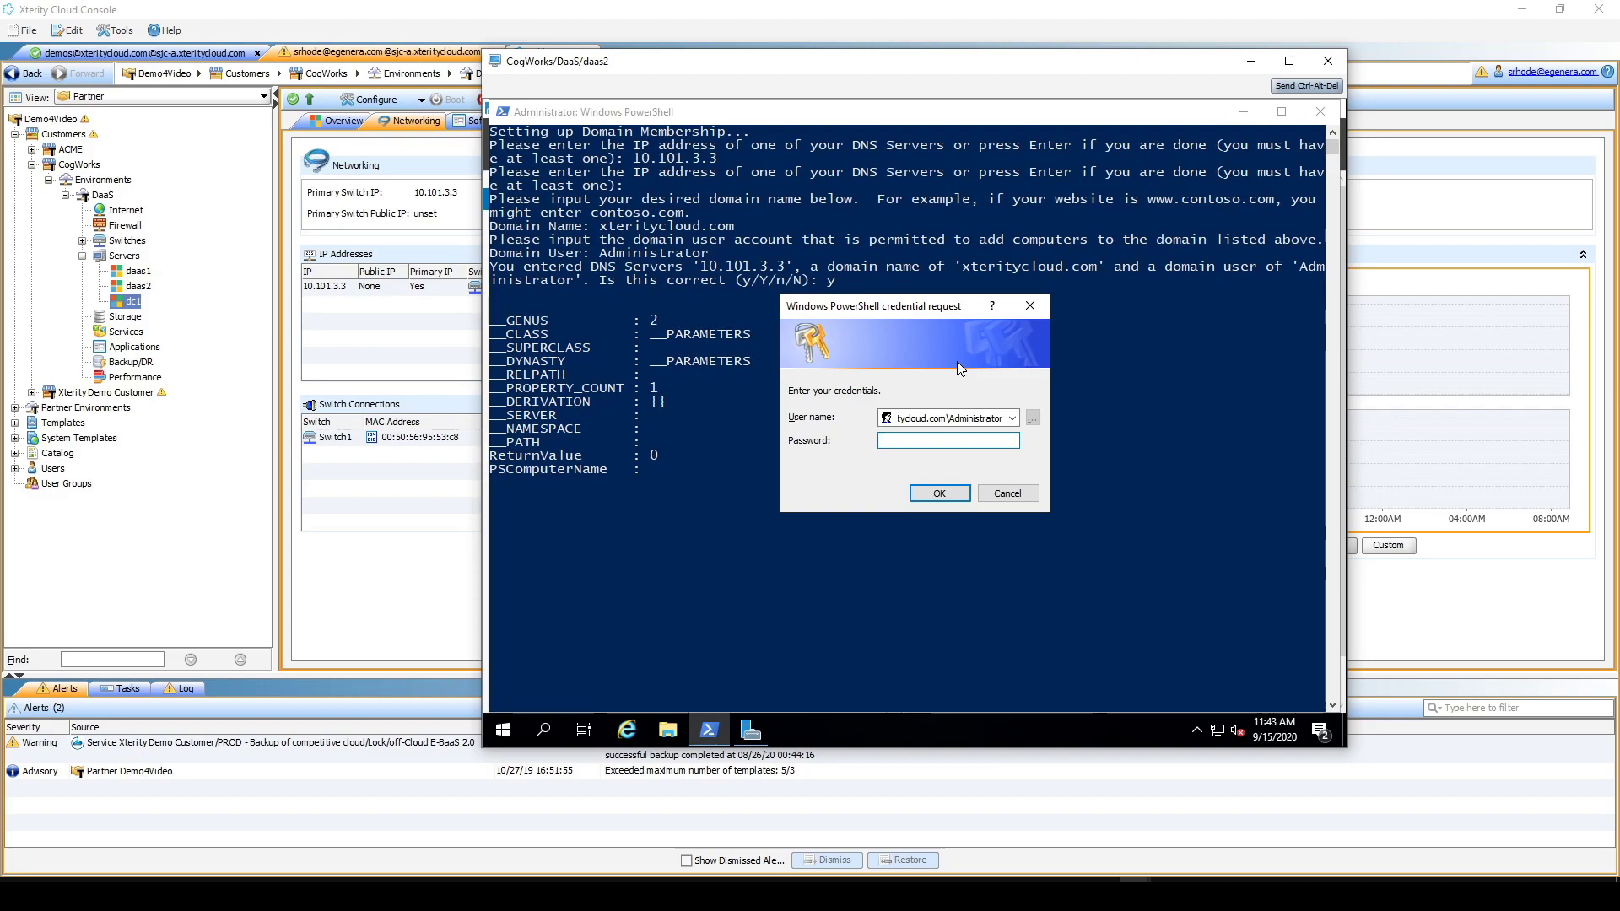
- Submit the domain password at the credential prompt so daas2 joins and reboots
text(**********)
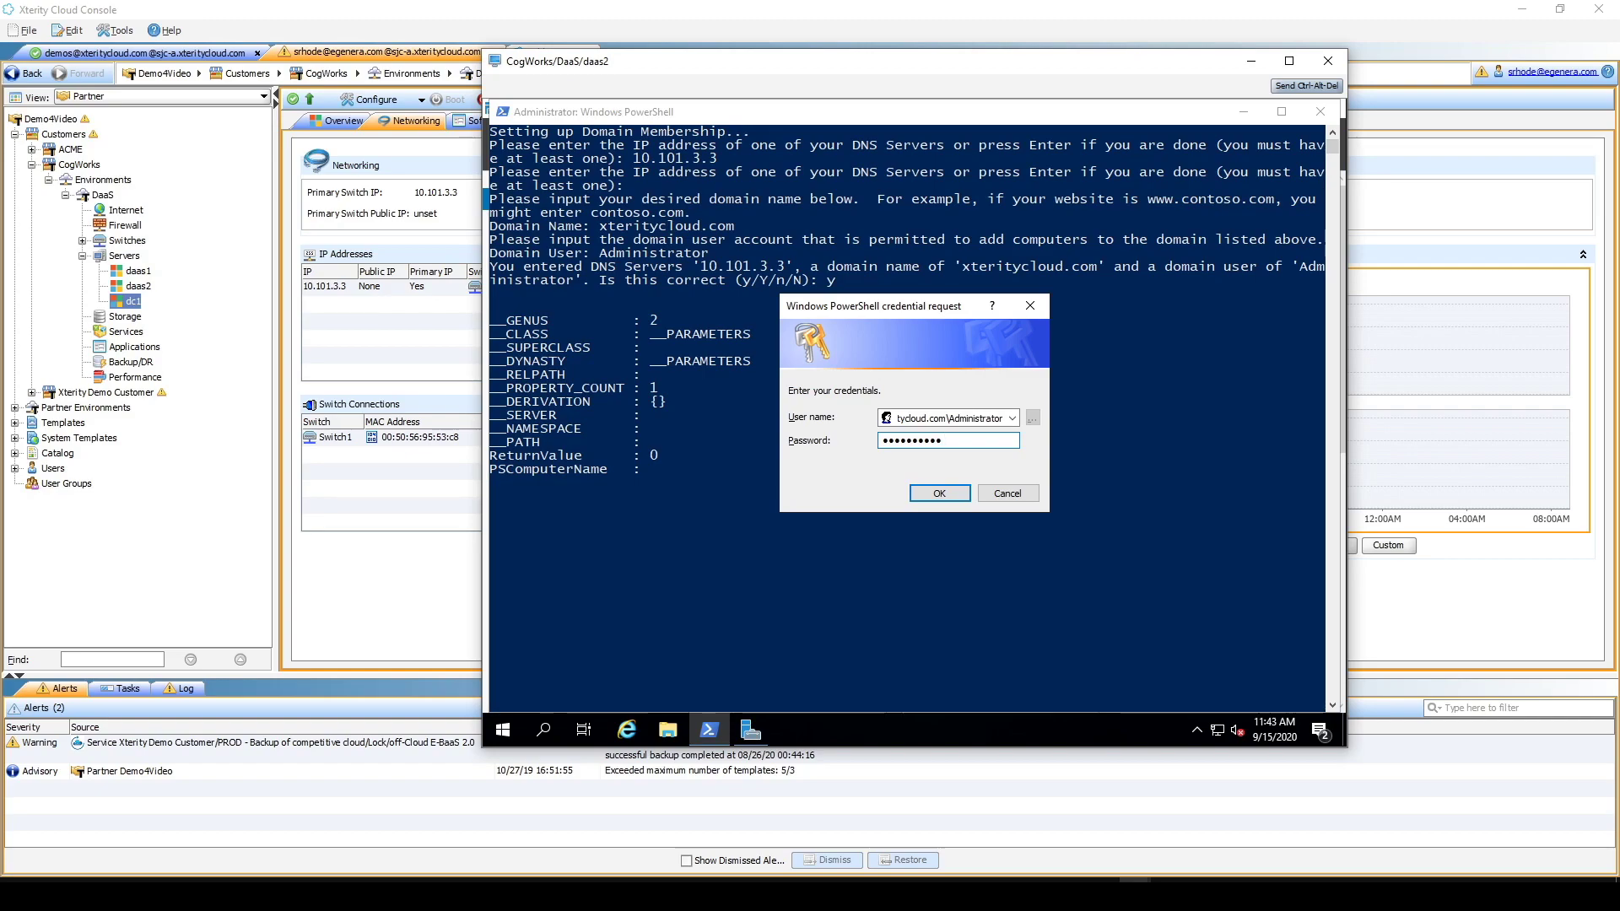
key(Return)
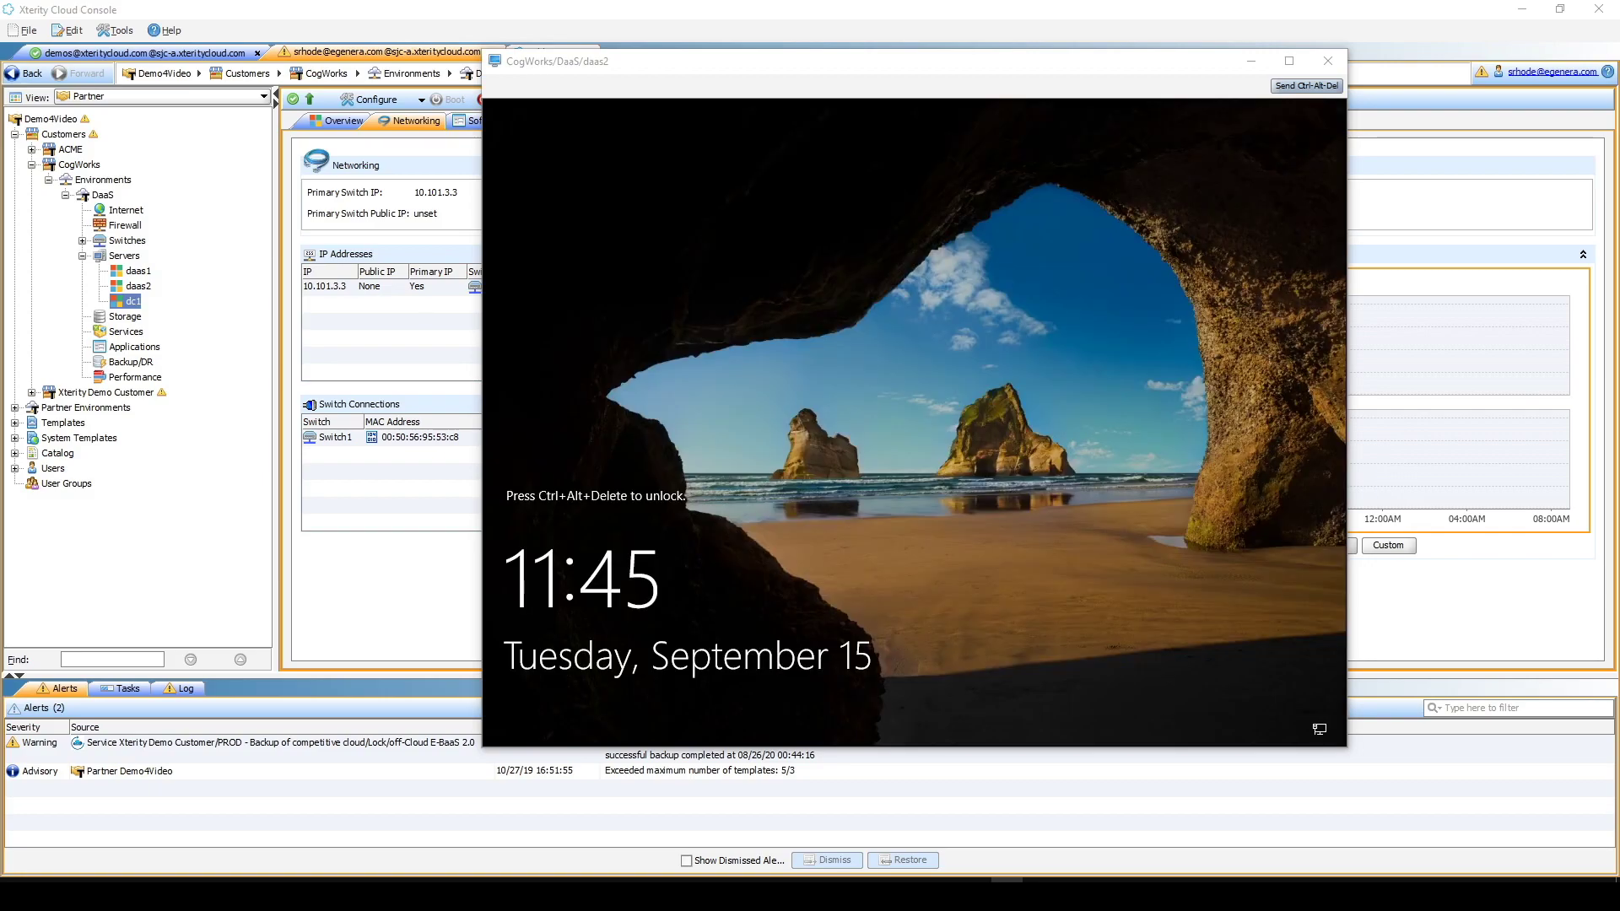
- Send Ctrl-Alt-Del to the daas2 console to get past the lock screen
click(916, 429)
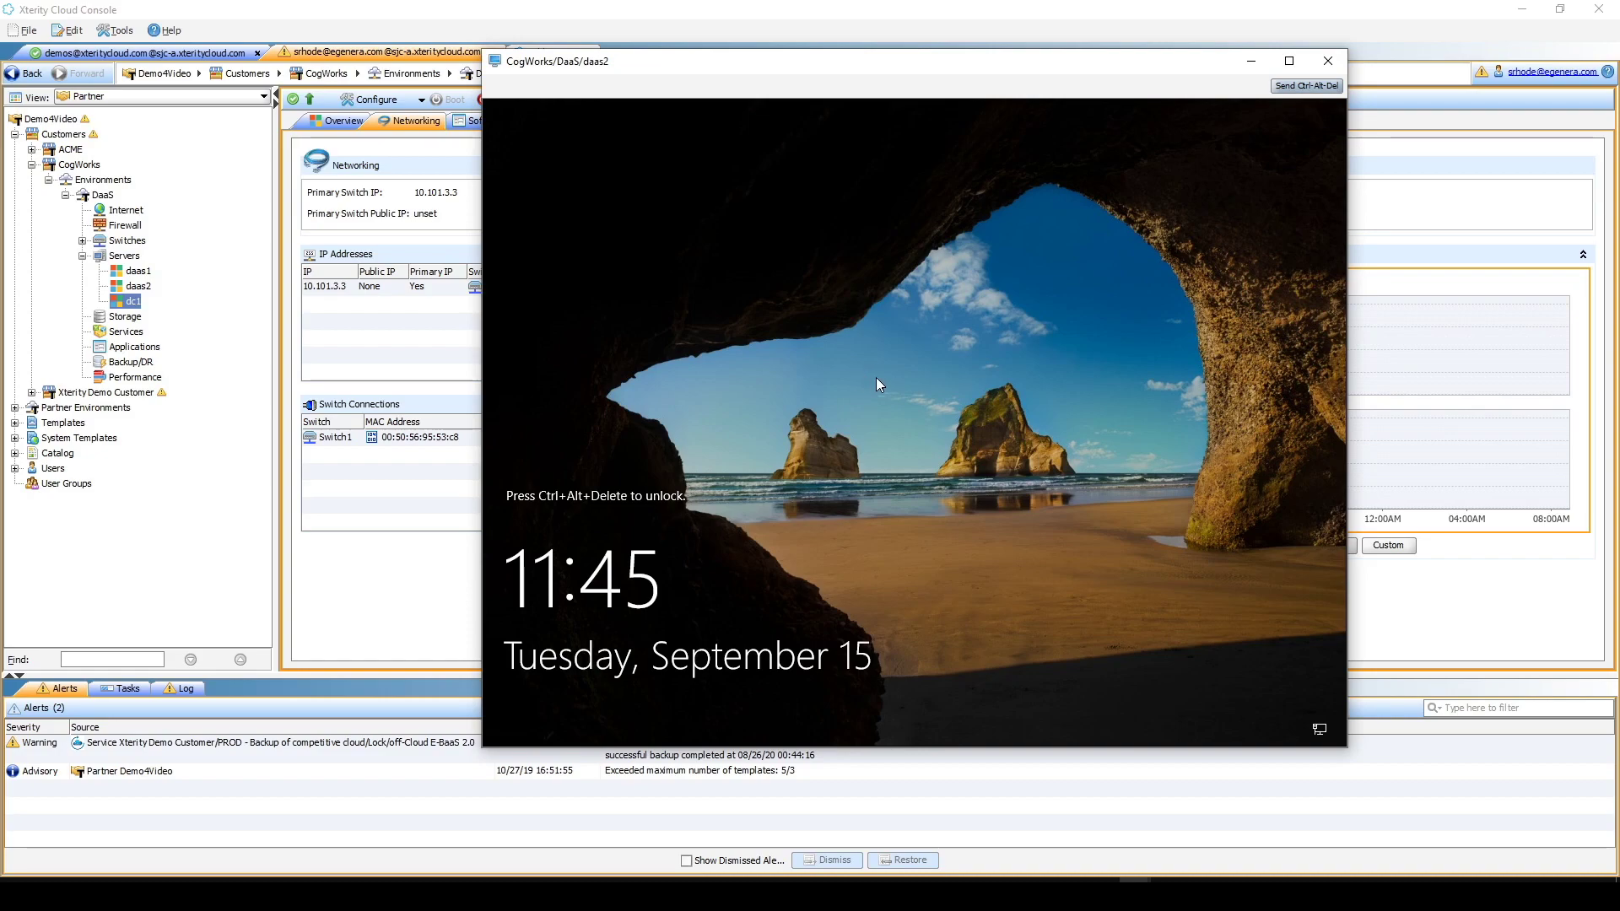
click(1306, 86)
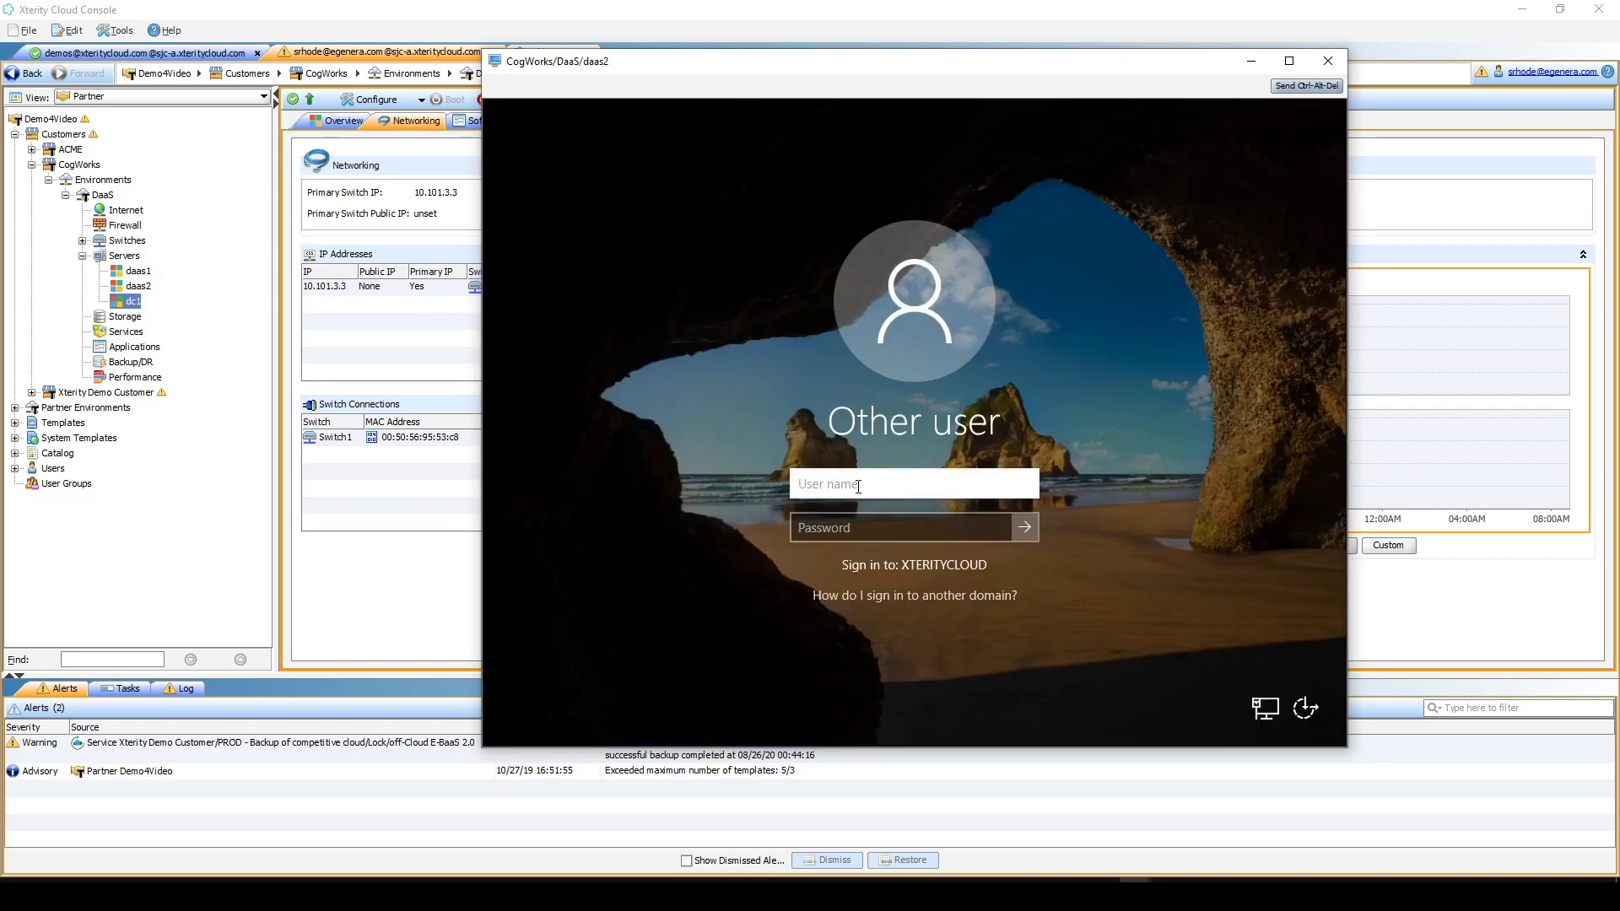
- Sign in to daas2 as xteritycloud\Administrator with the domain password
text(xteritycloud\)
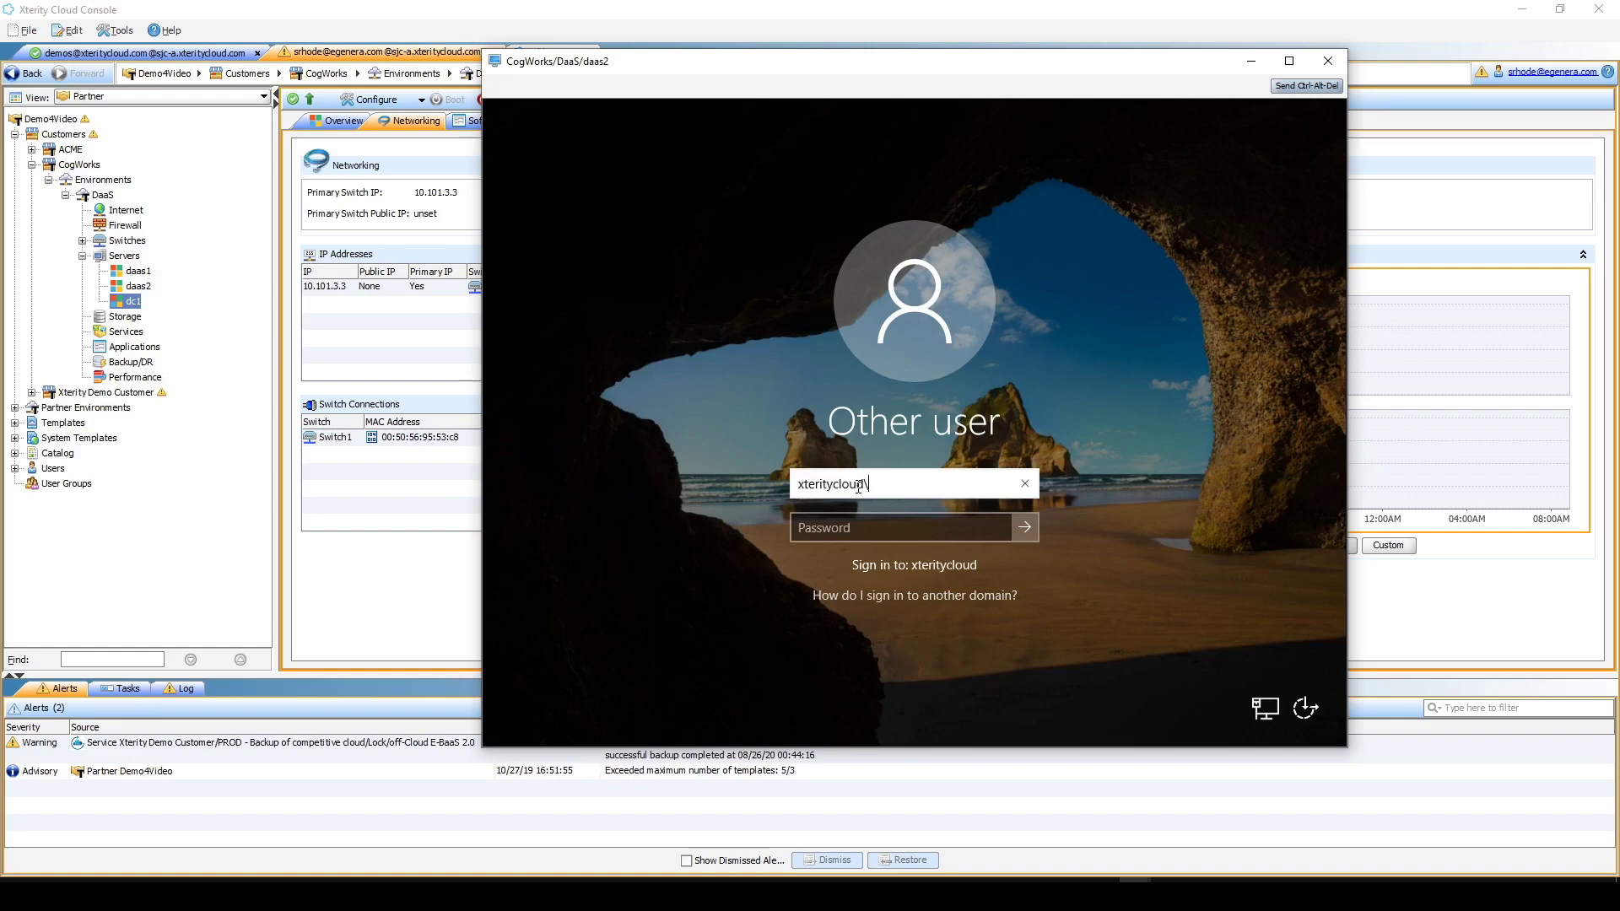
text(Administrator)
key(Tab)
text(**********)
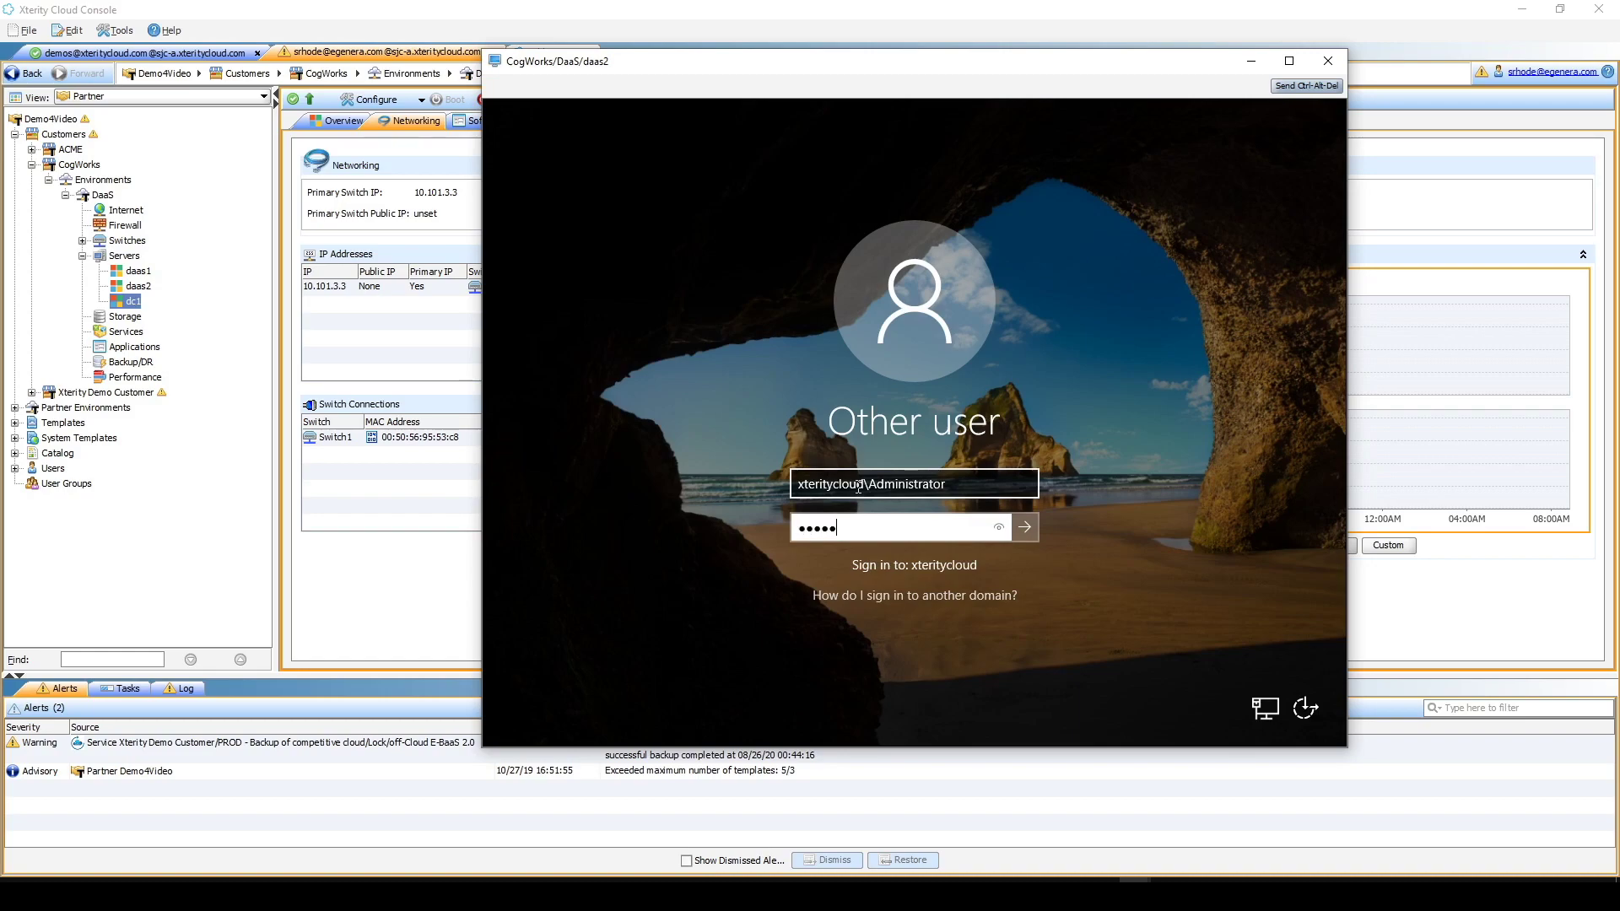
key(Return)
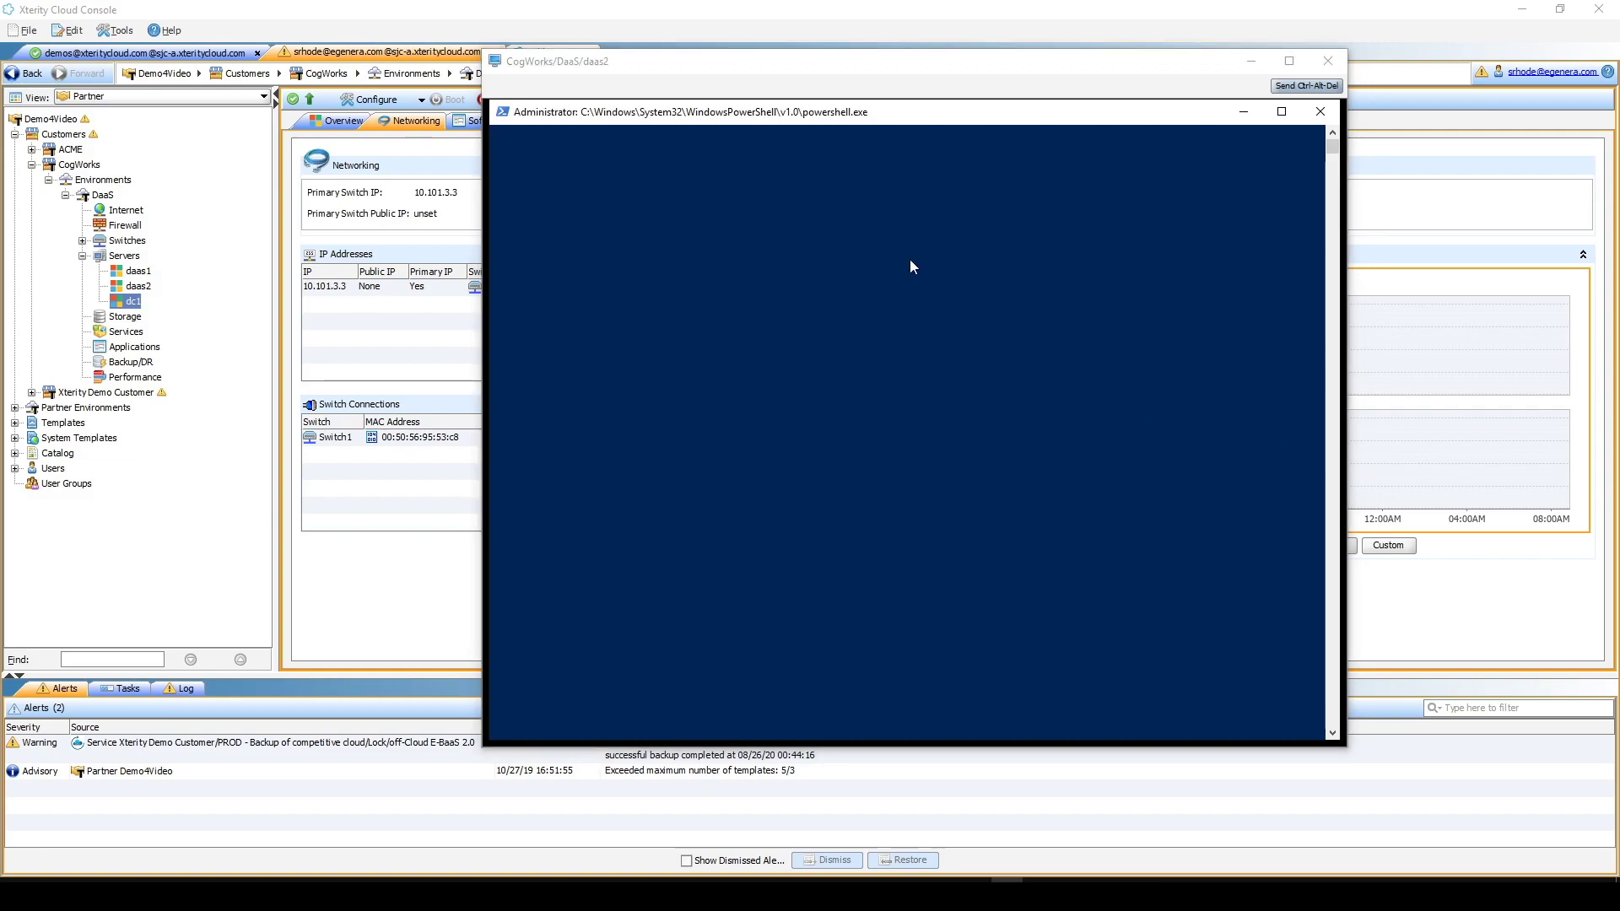
- Enlarge the daas2 console downward and rearrange the PowerShell window to show the whole desktop
click(895, 64)
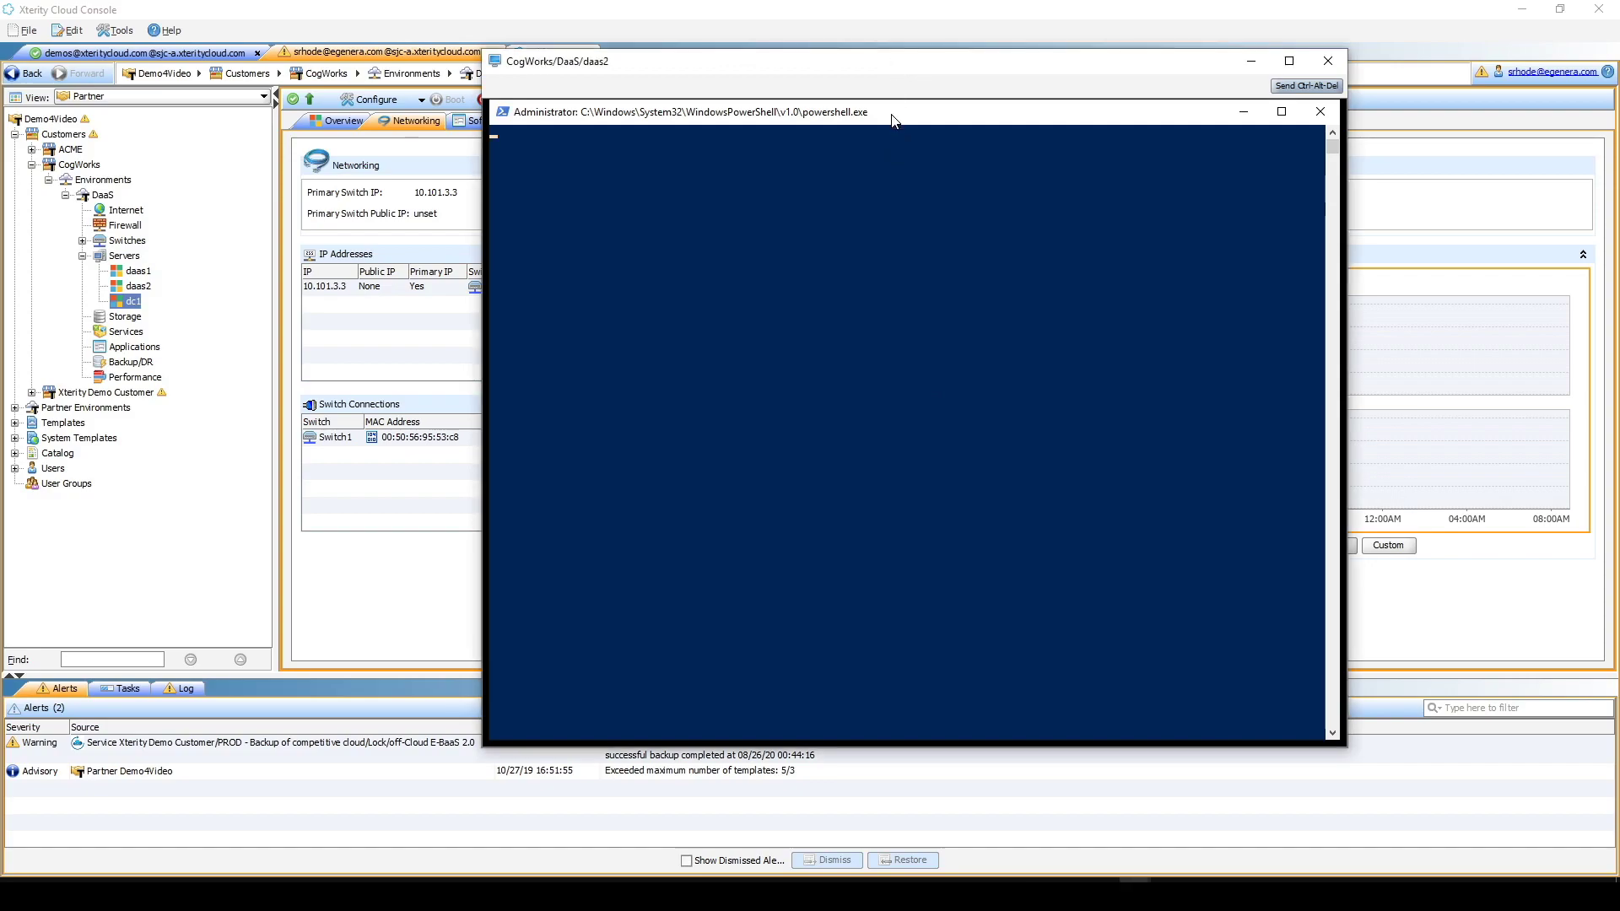
drag(895, 121, 894, 326)
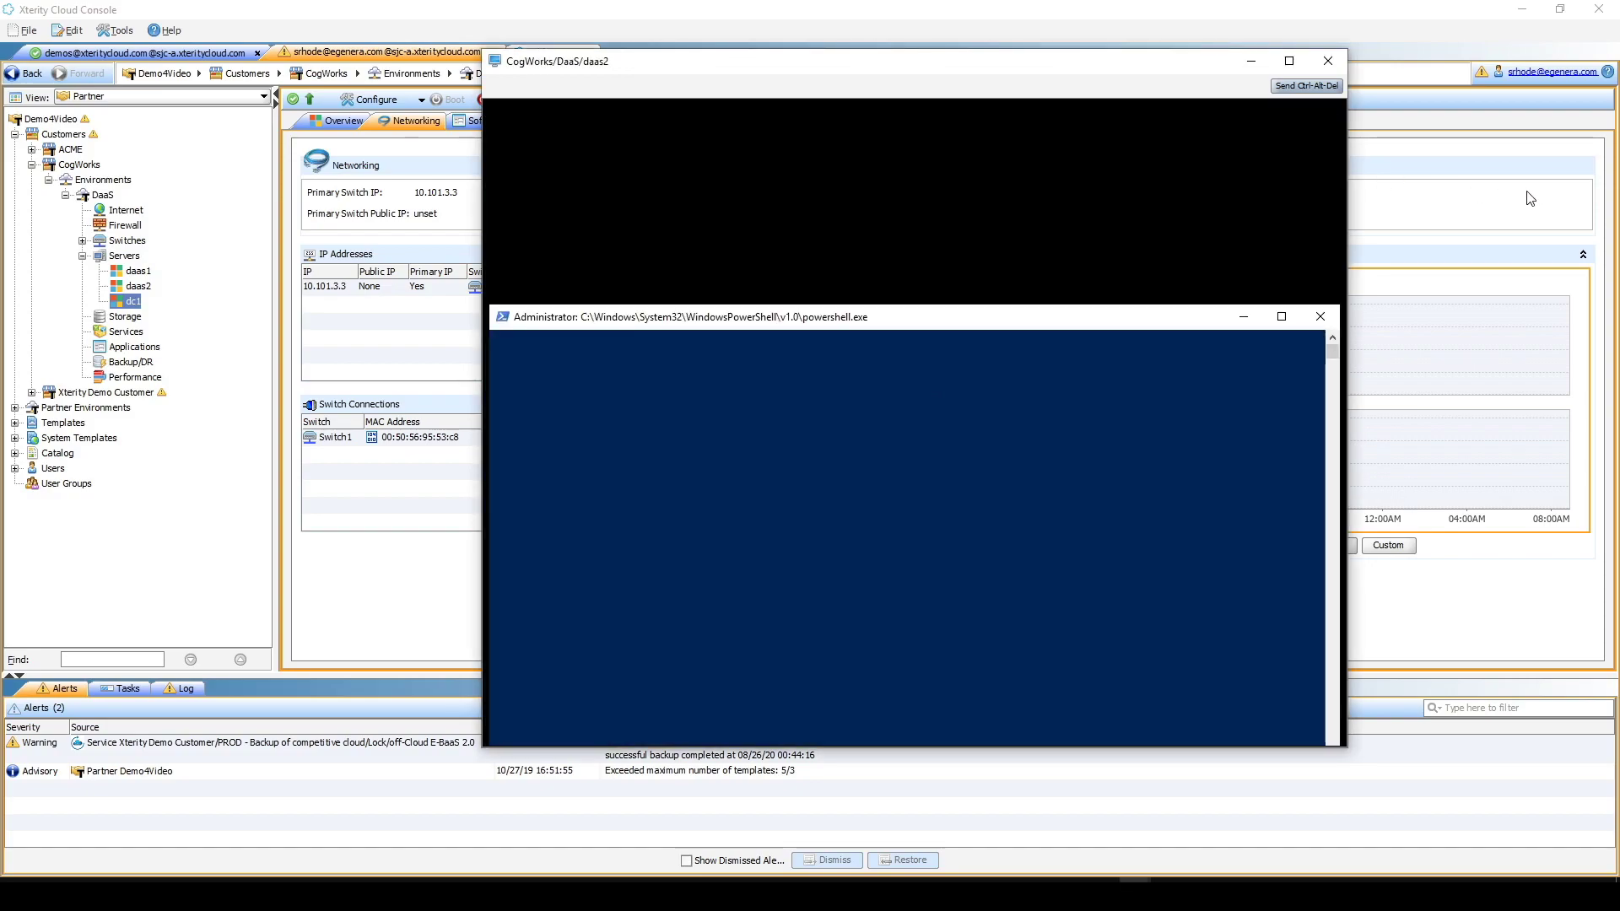
click(1243, 324)
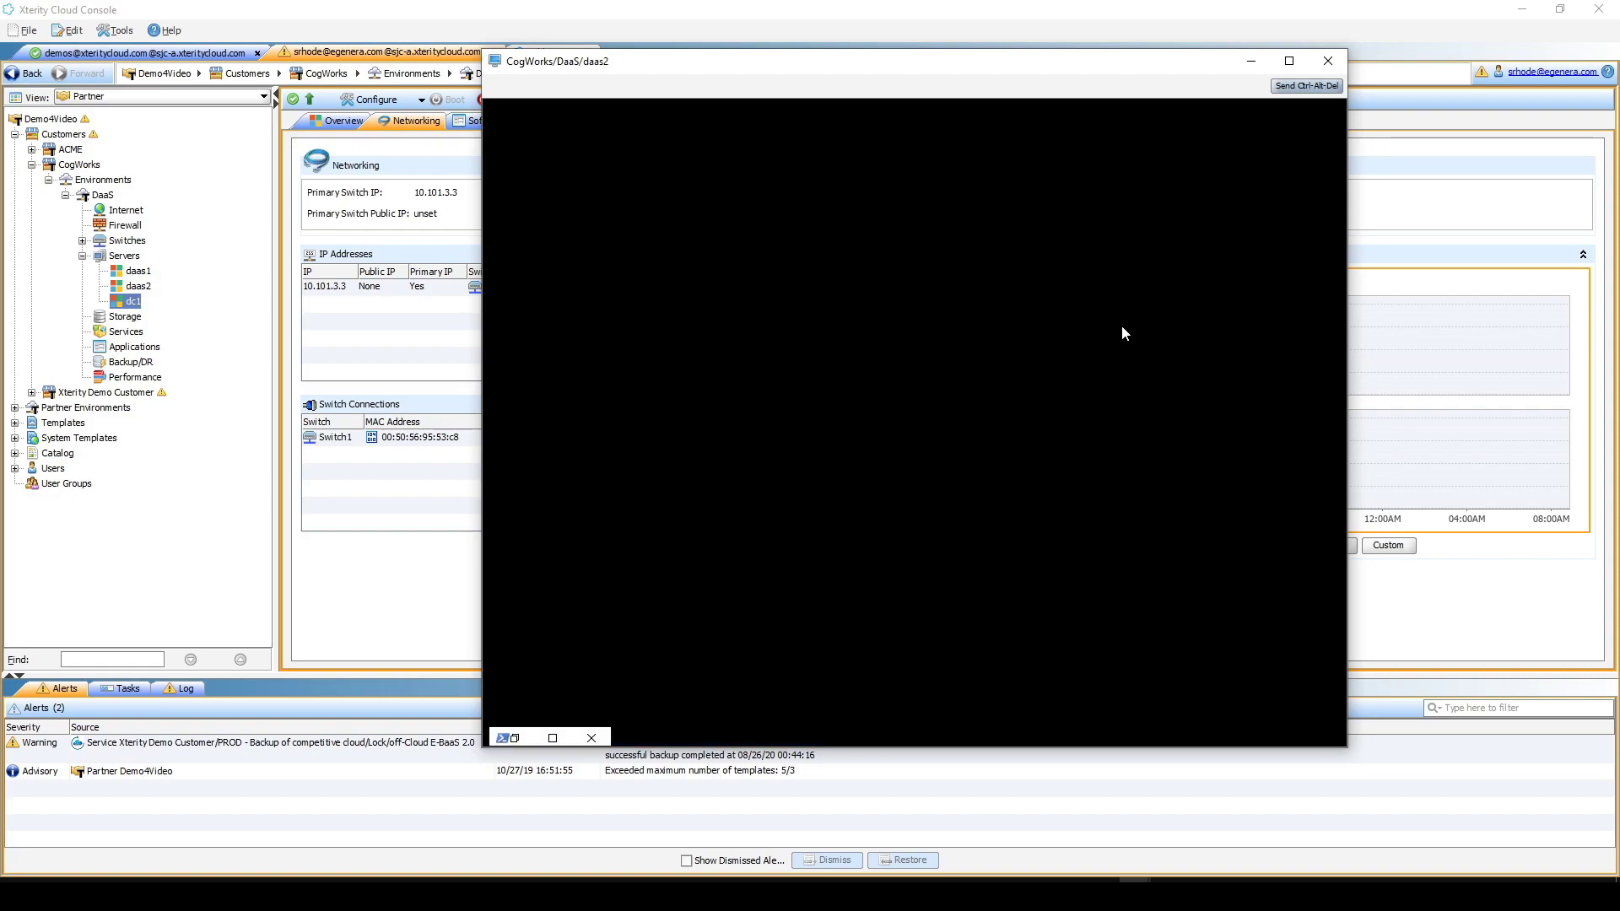
drag(954, 748, 958, 846)
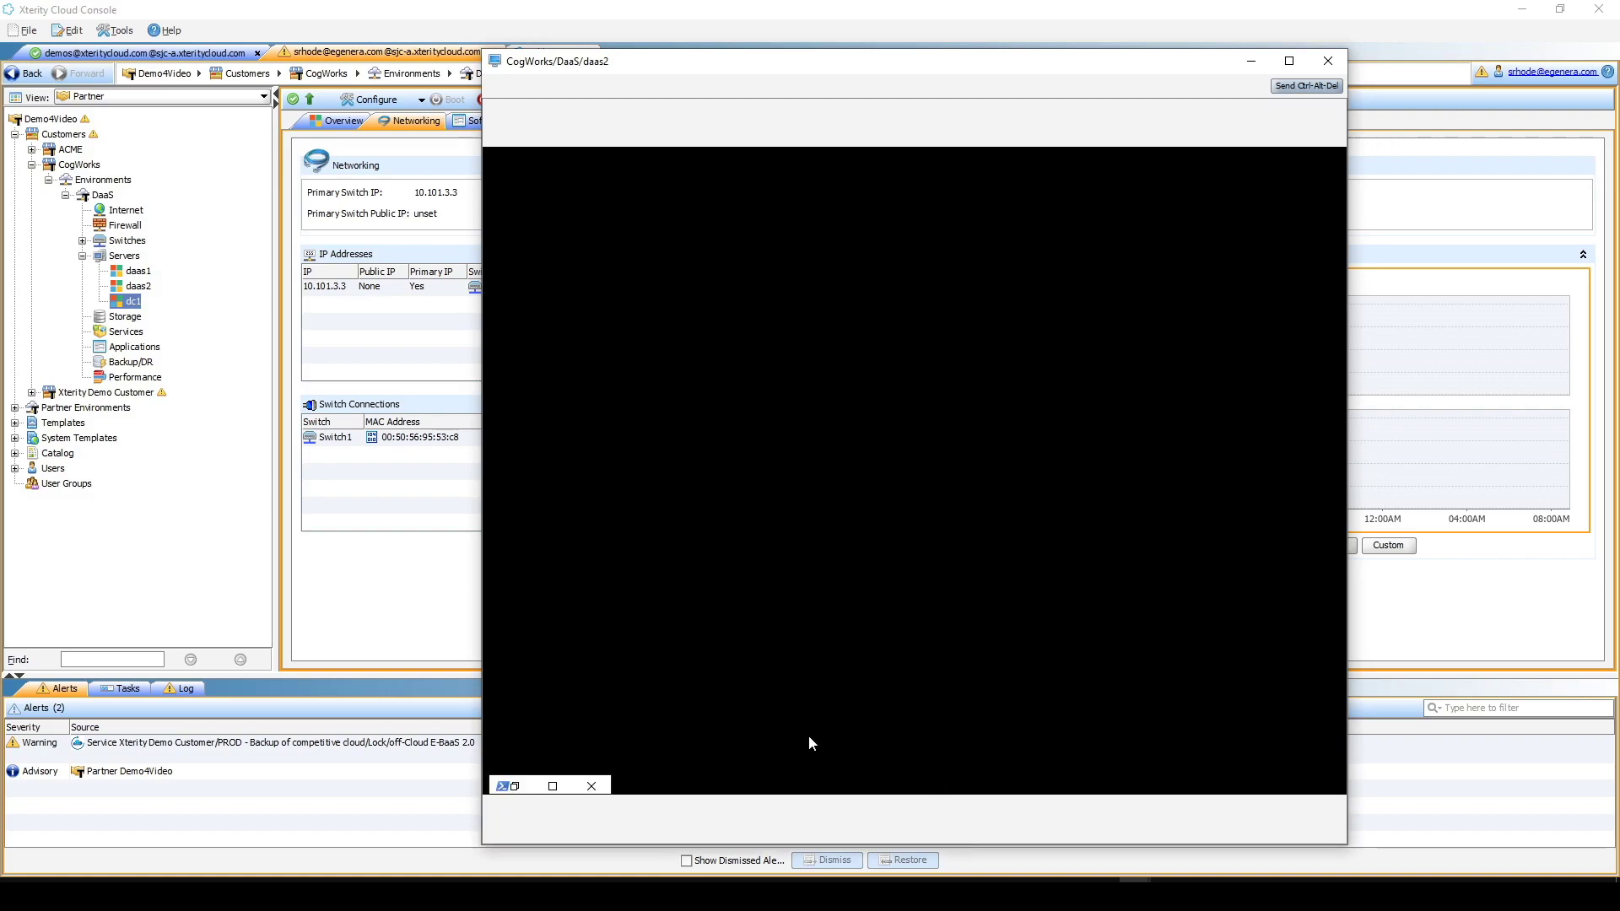
click(552, 788)
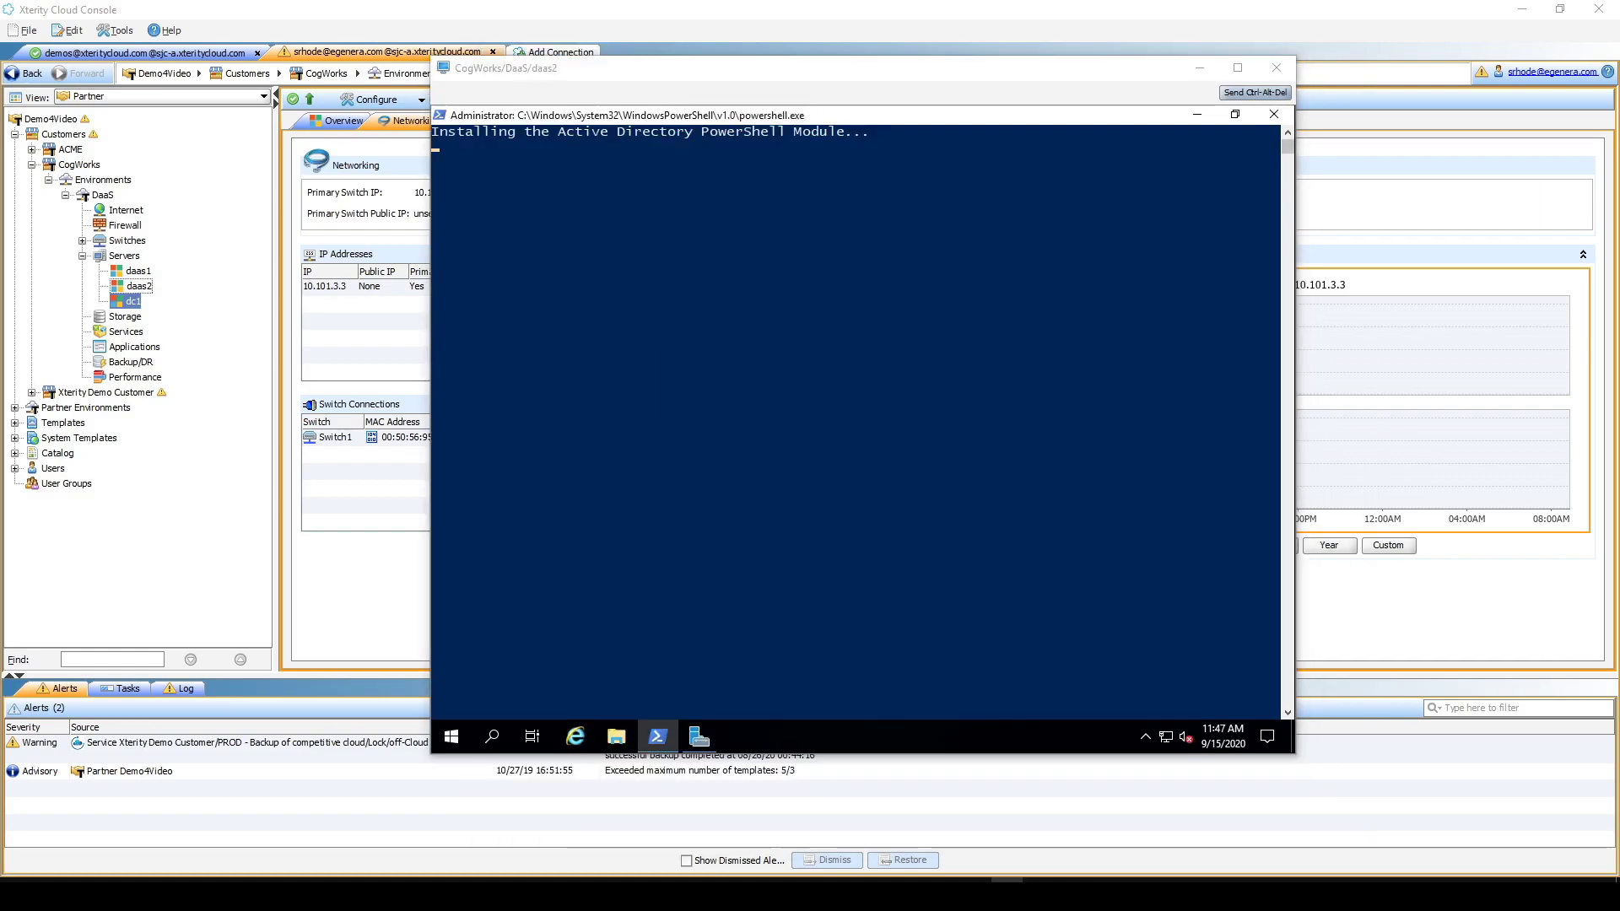
click(983, 456)
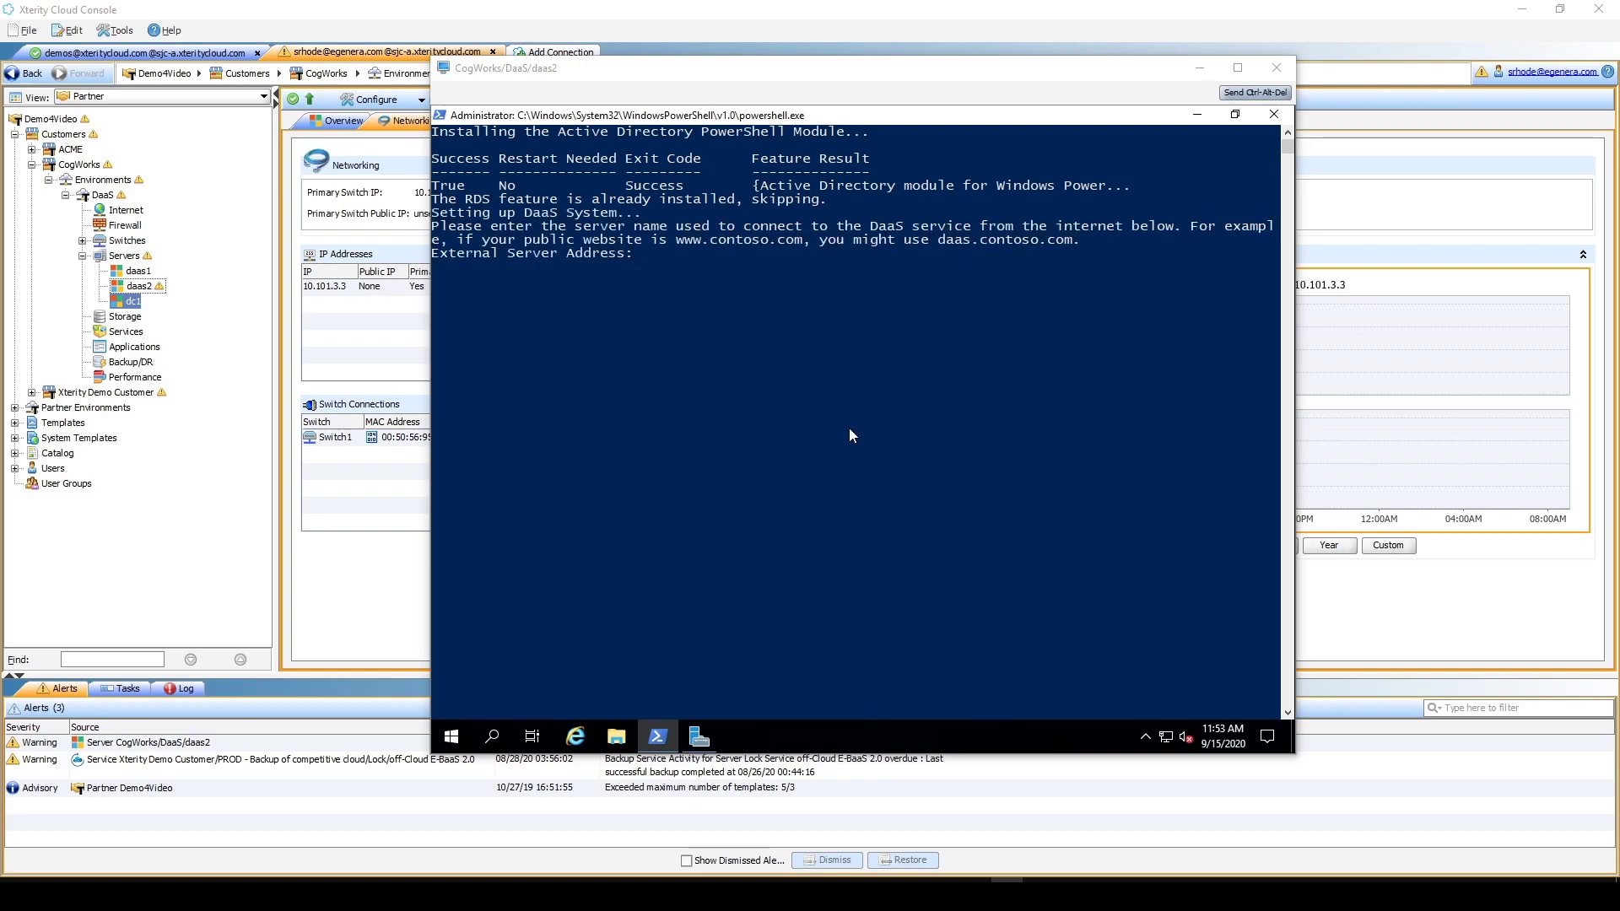
click(828, 409)
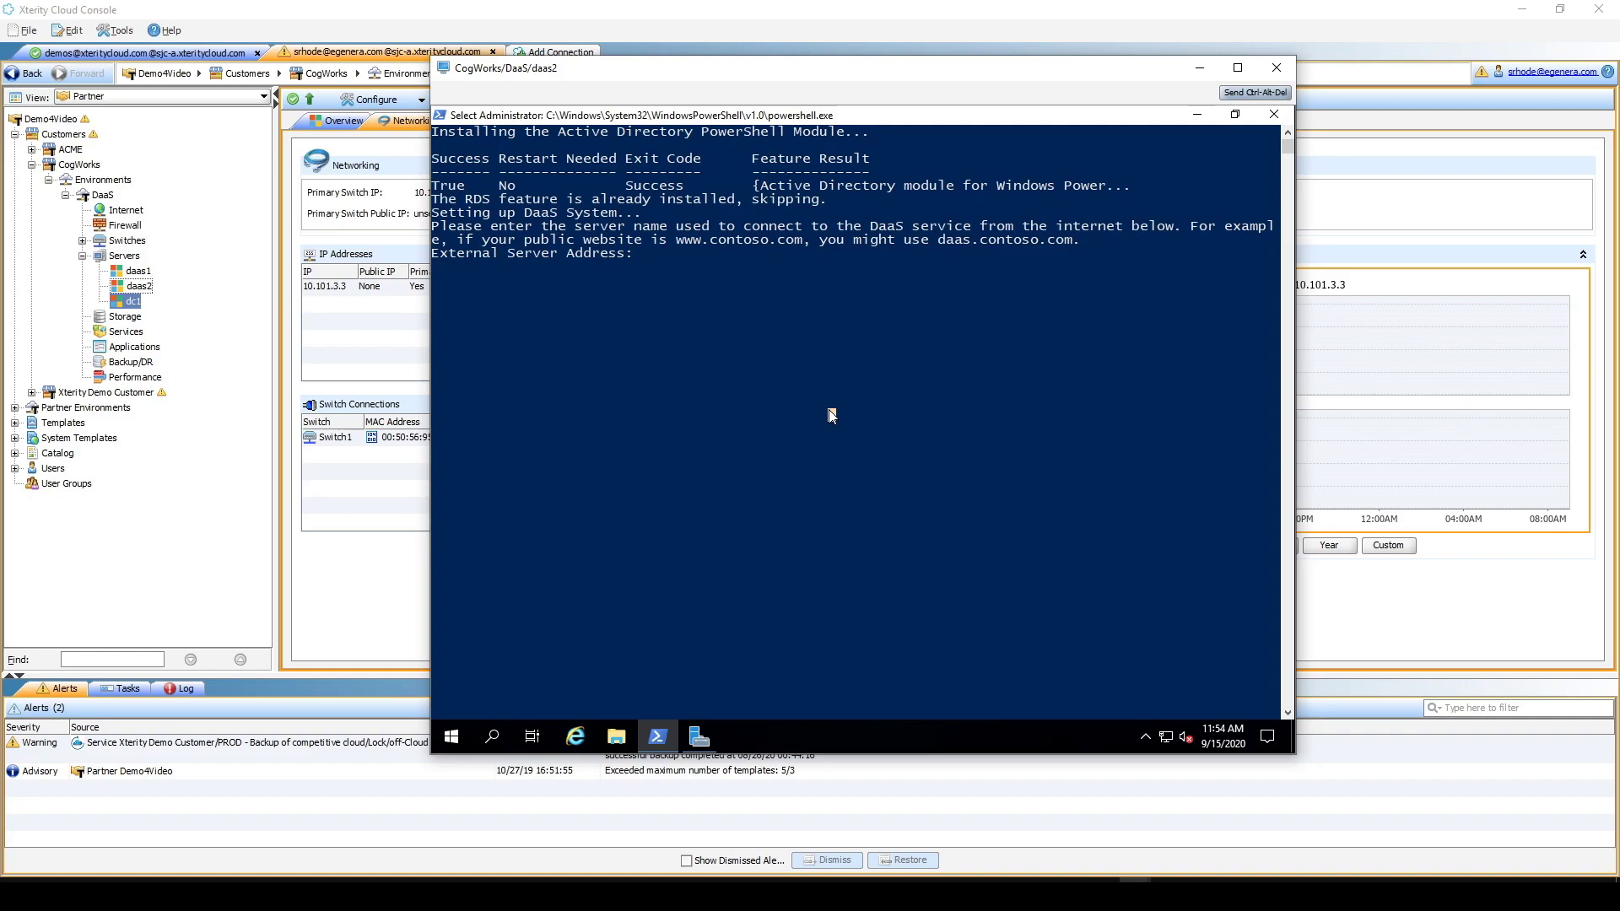
- Enter daasdemo.xteritycloud.com as the external server address in the DaaS script
text(dass)
key(BackSpace)
key(BackSpace)
text(as)
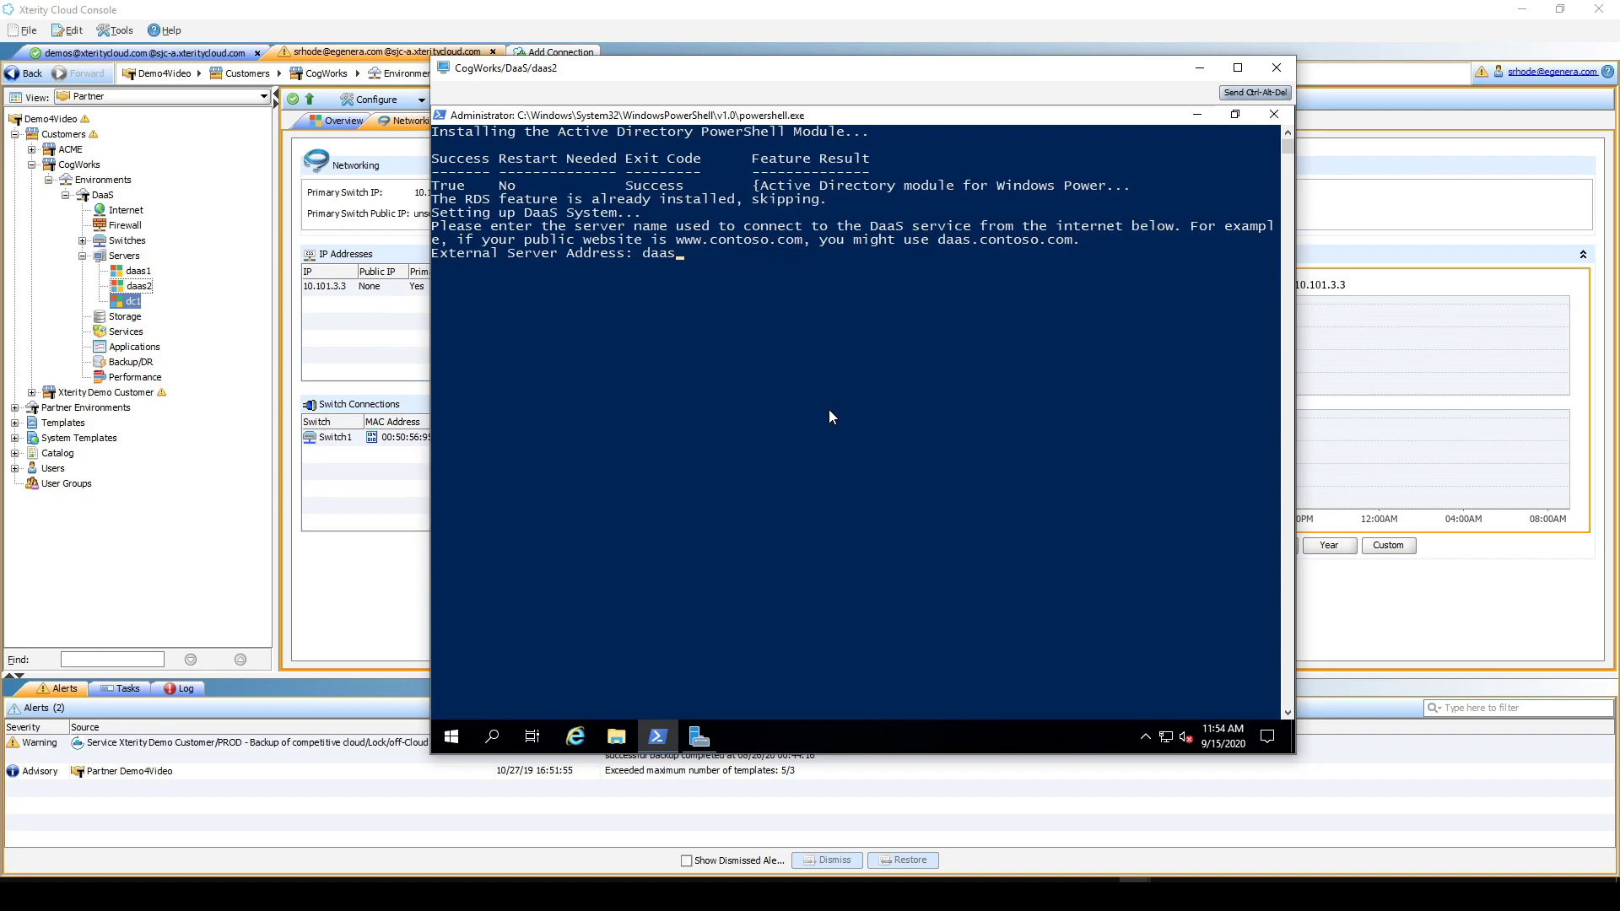
text(demo.xteritycloud.com)
key(Return)
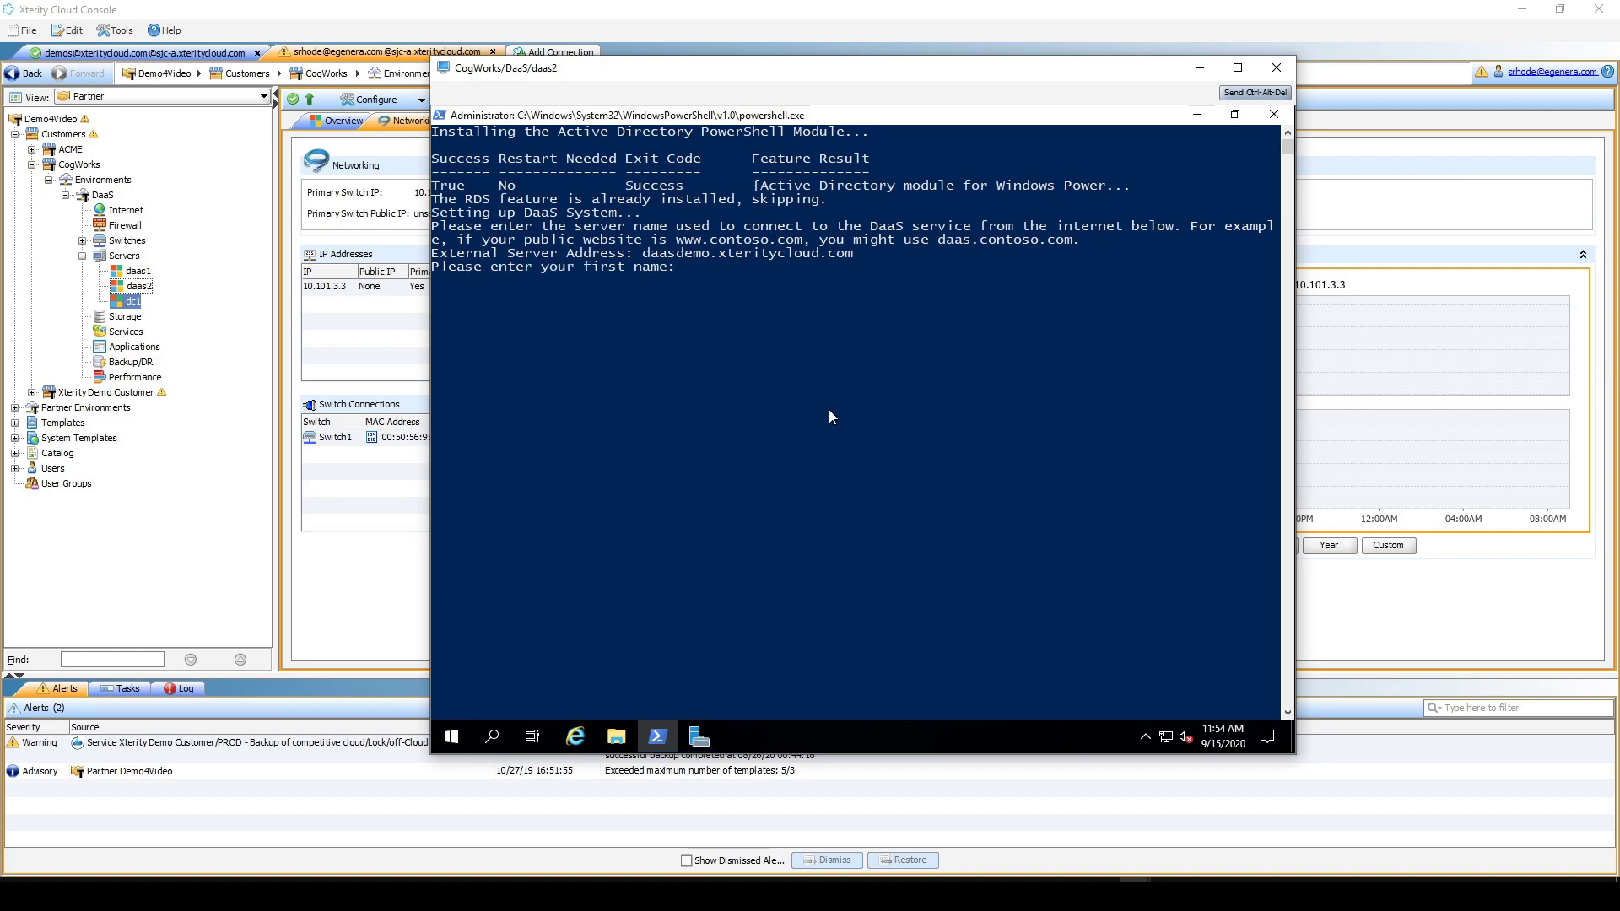
- Enter the contact's first and last name, company Xterity Cloud Services, and 5 users
key(Return)
key(Return)
text(Xterity C)
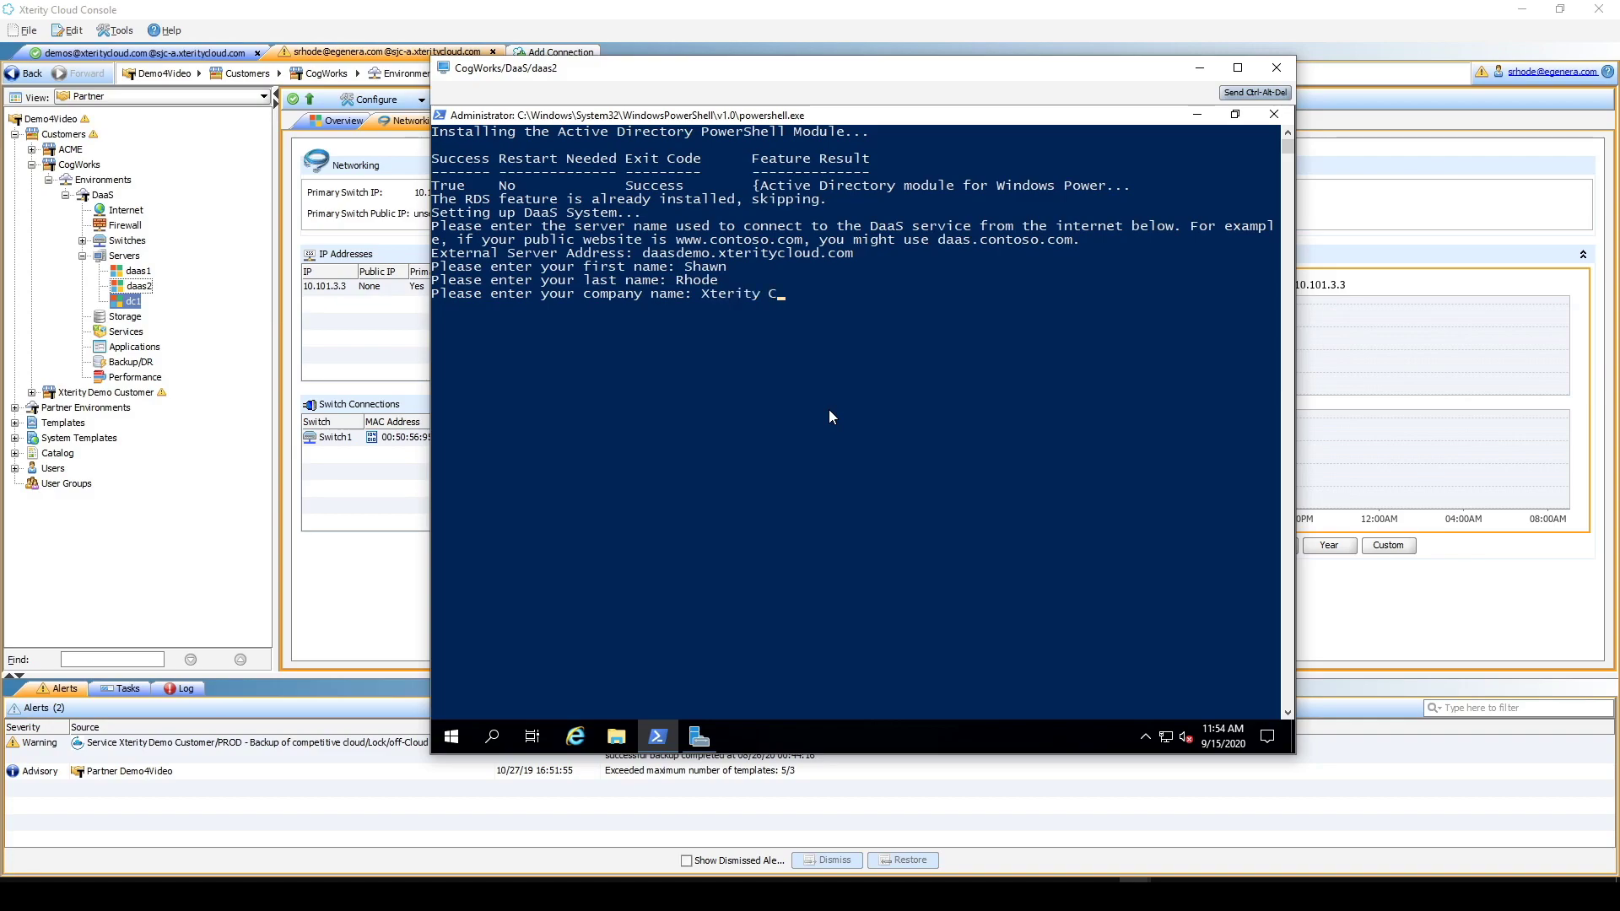
text(loud Services)
key(Return)
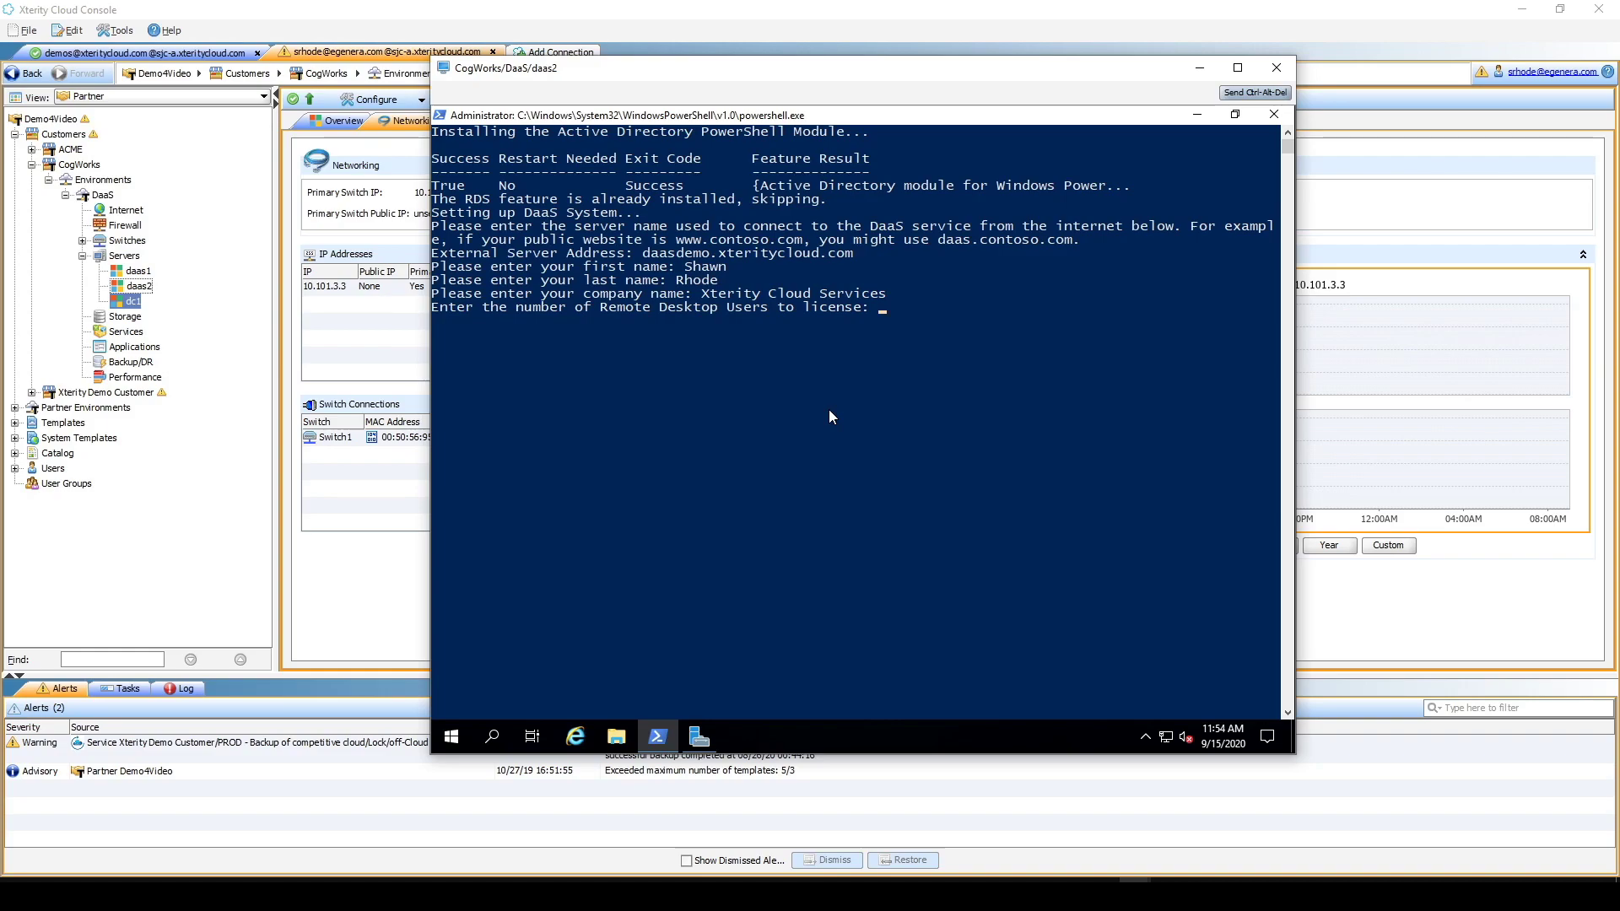
text(5)
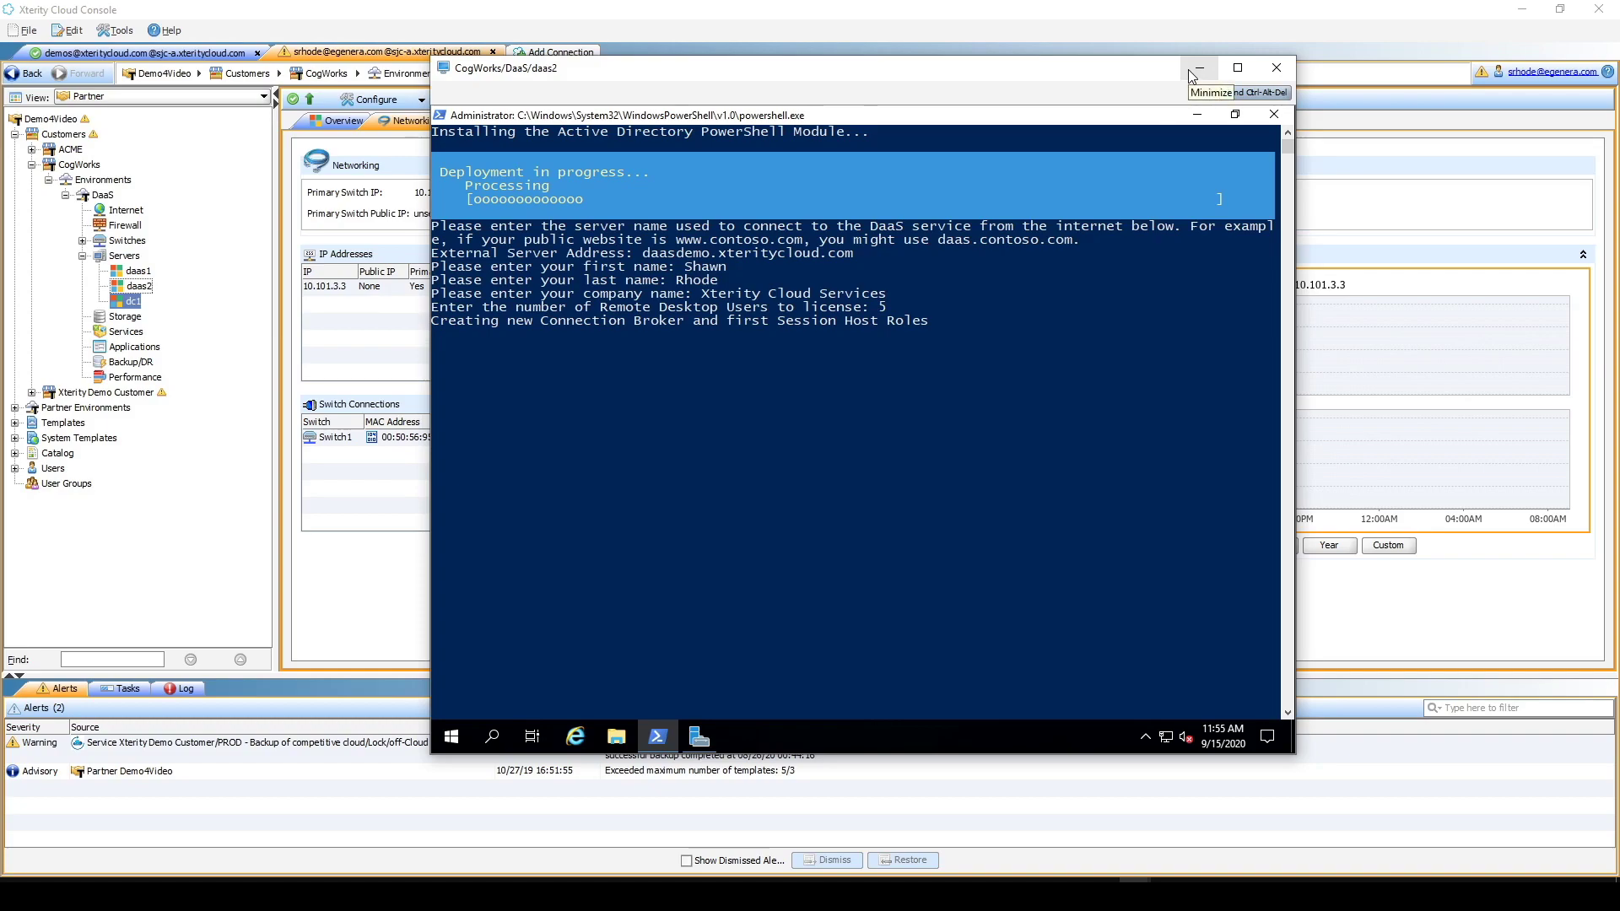
- Try a Remote Desktop connection to the saved computer daasdemo.xteritycloud.com
click(290, 893)
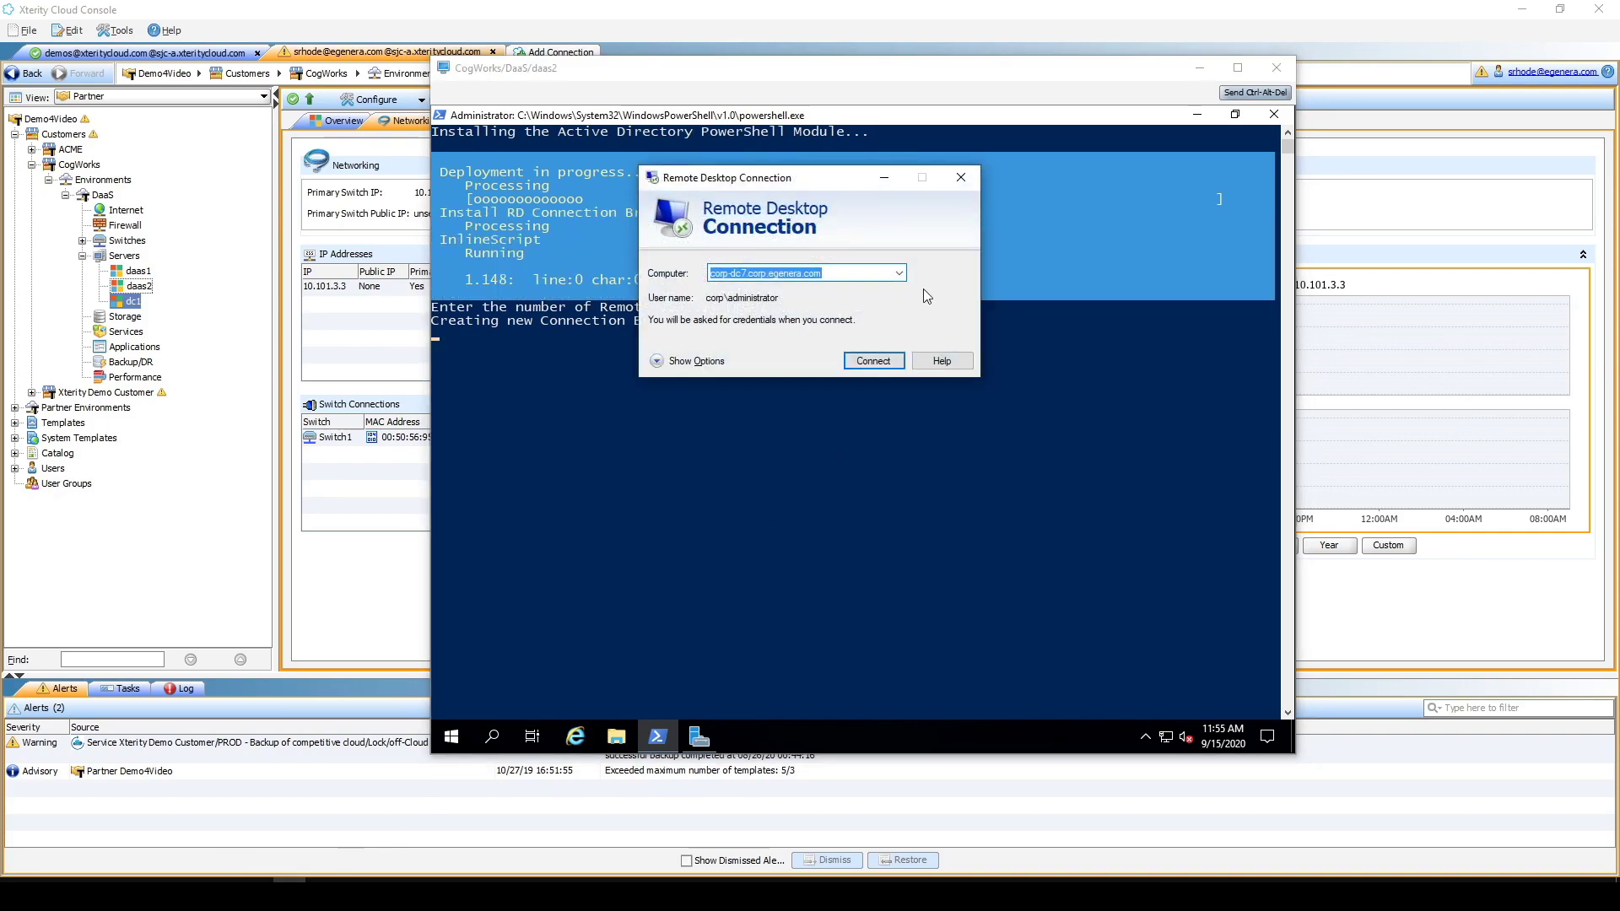
click(899, 273)
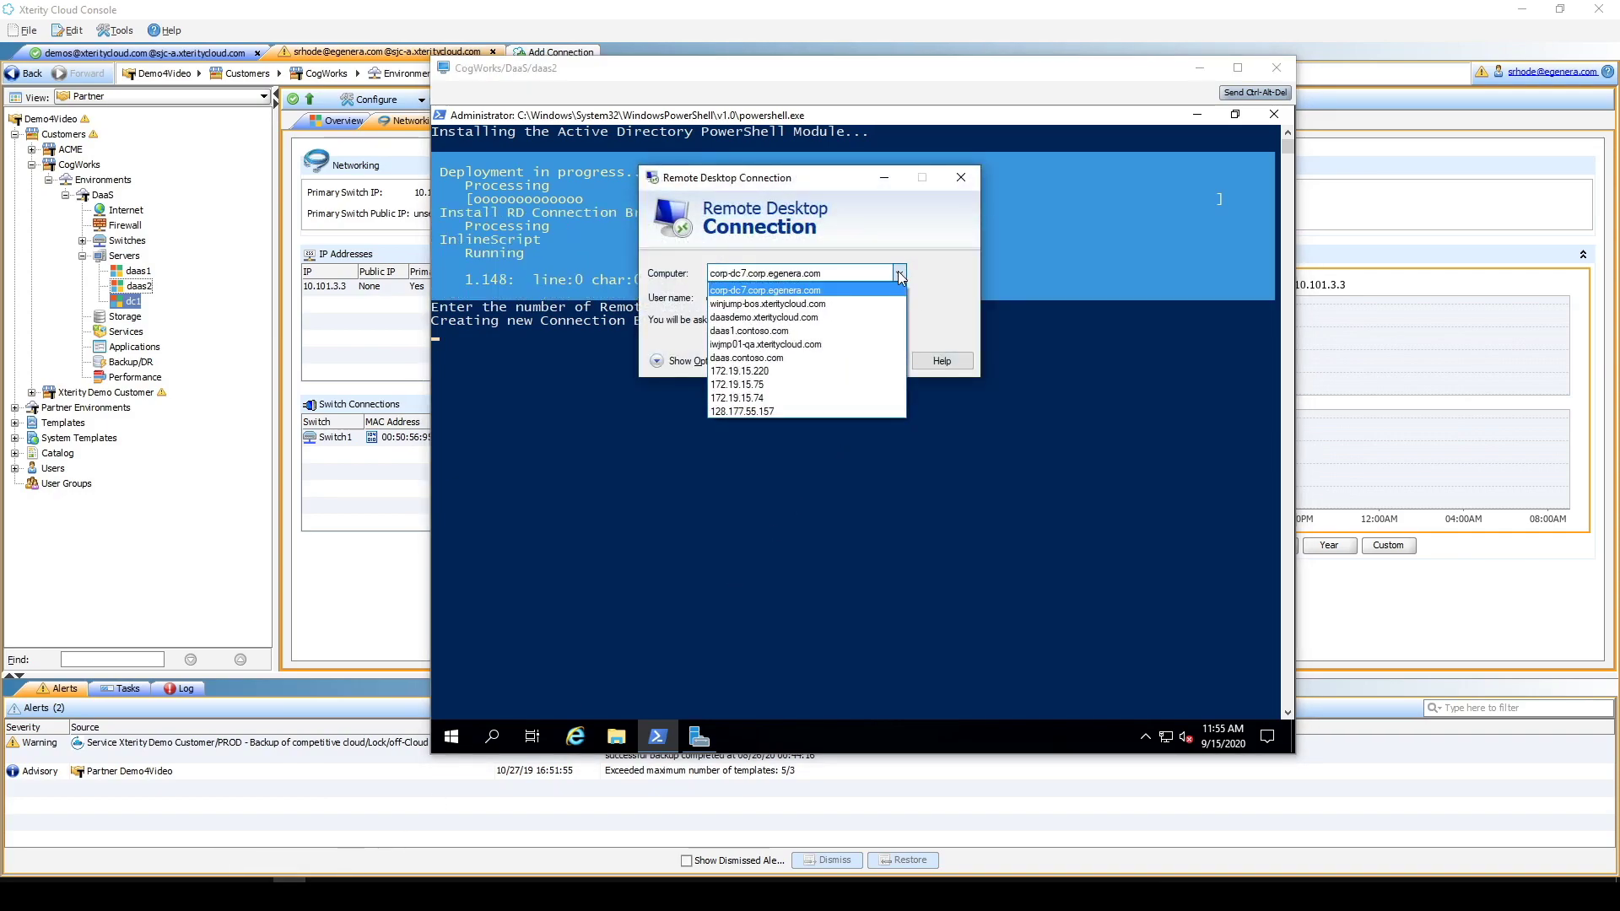
click(790, 318)
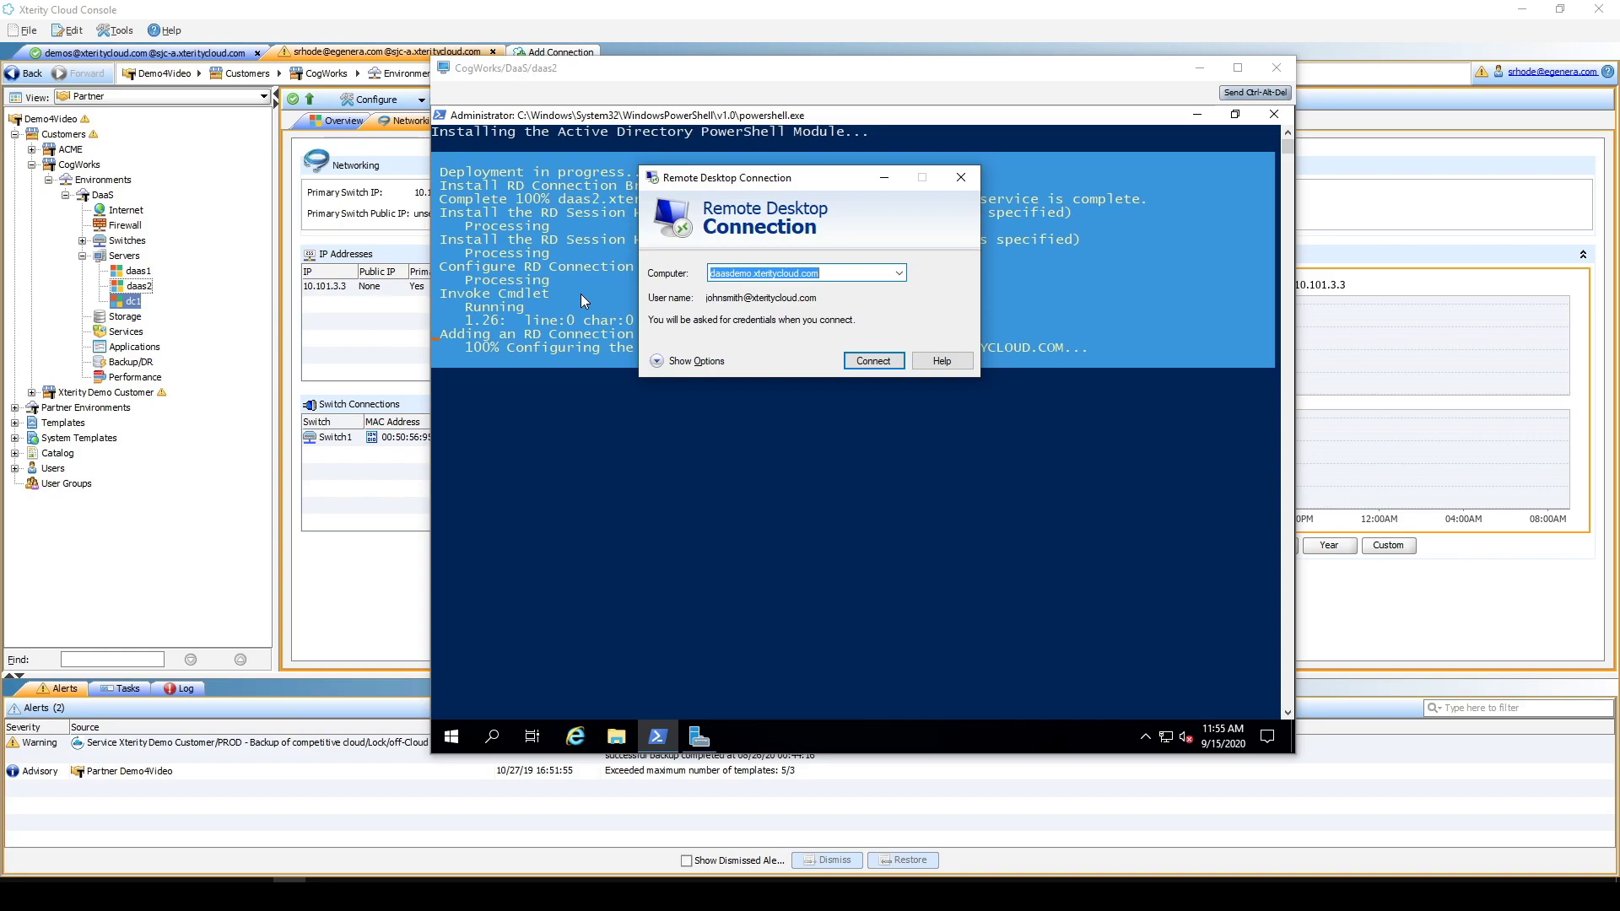
click(857, 363)
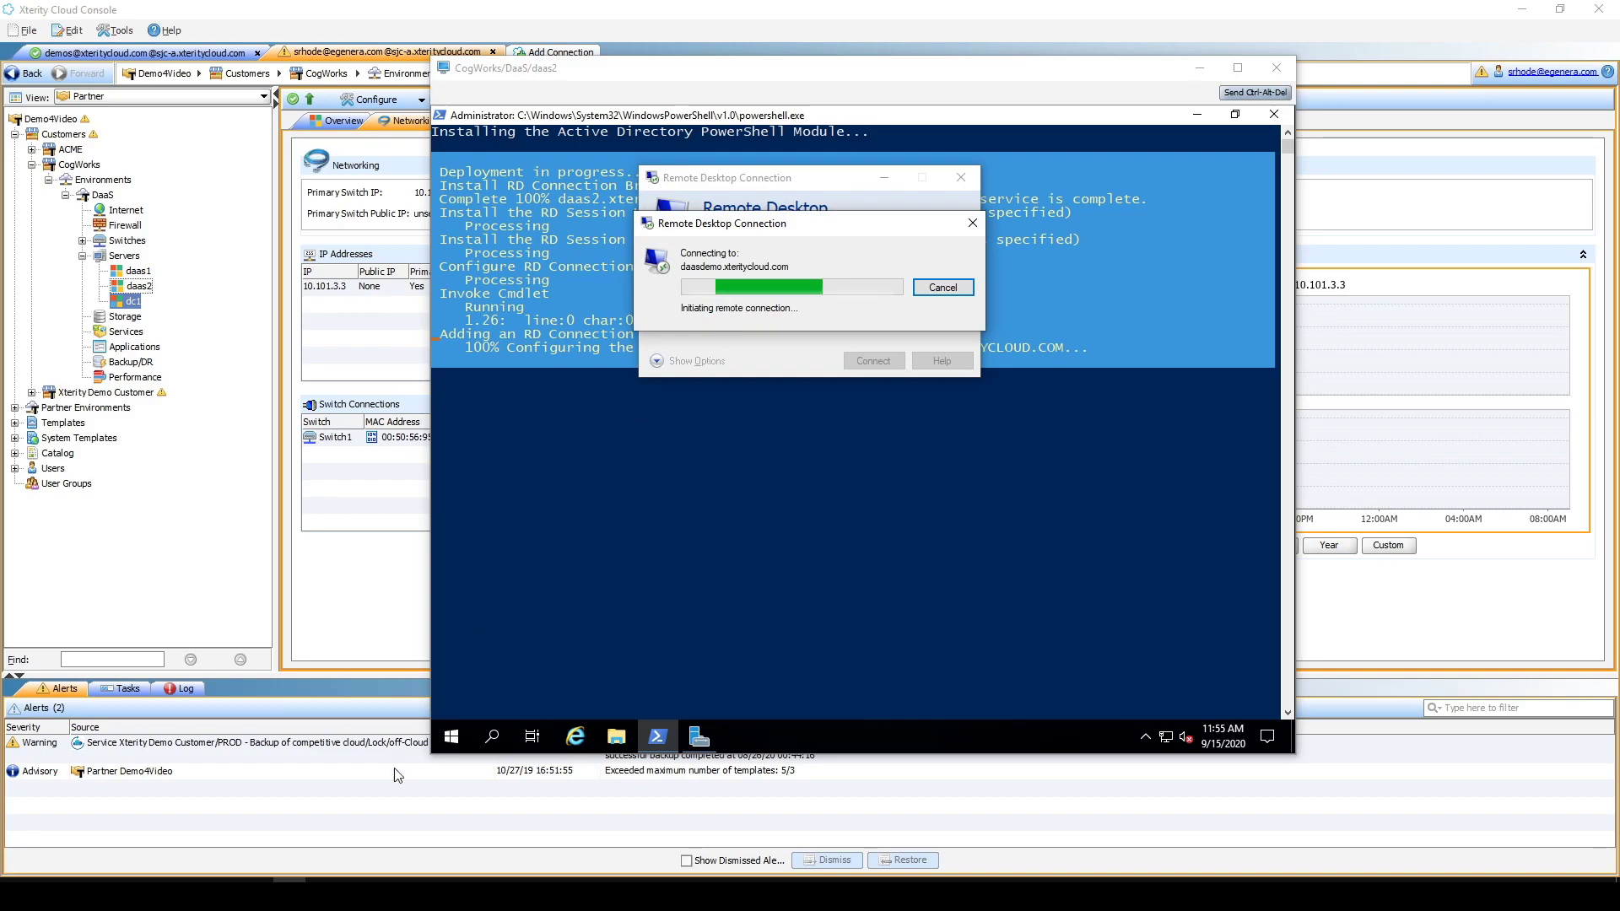
mouse_move(190, 894)
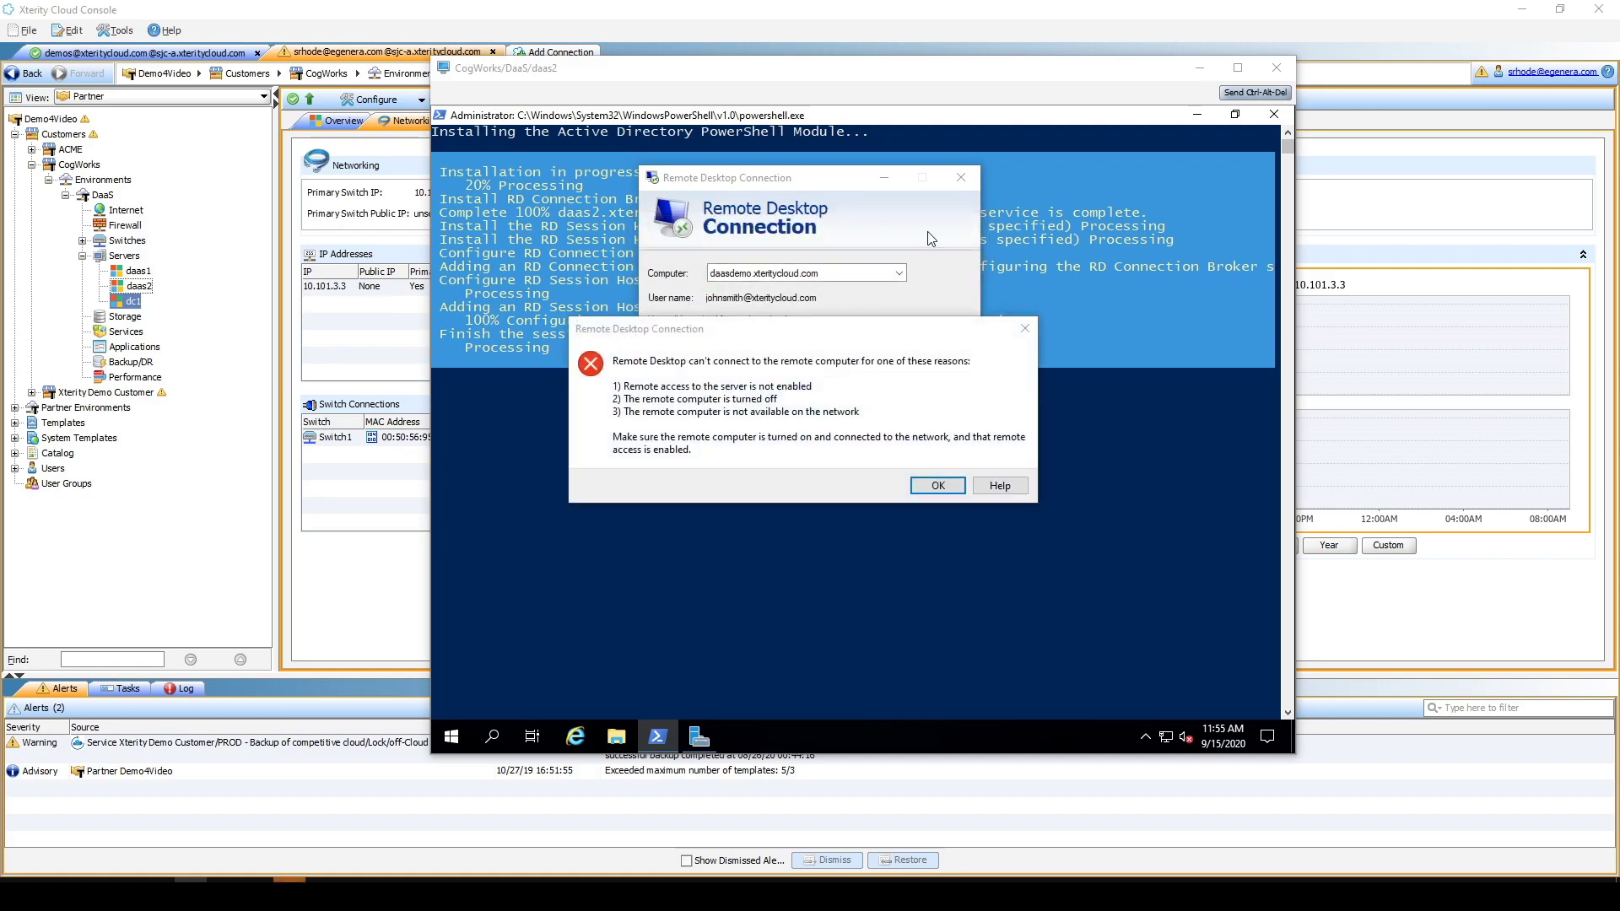
- Dismiss the error and set daasdemo.xteritycloud.com as the RD Gateway server in Advanced settings
click(932, 488)
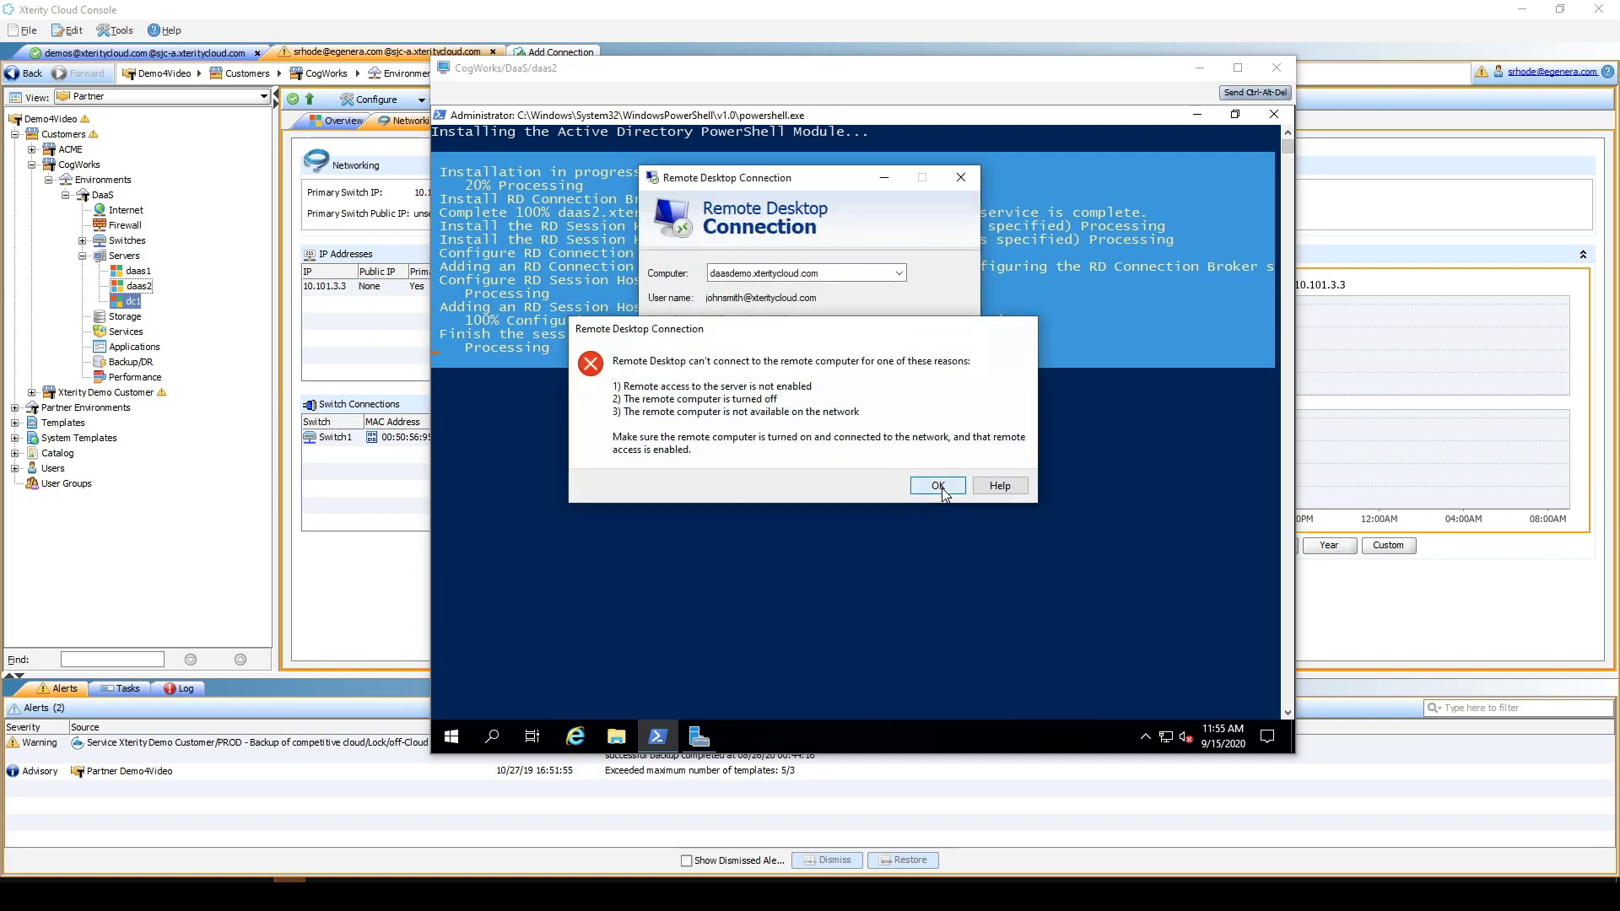
click(1007, 892)
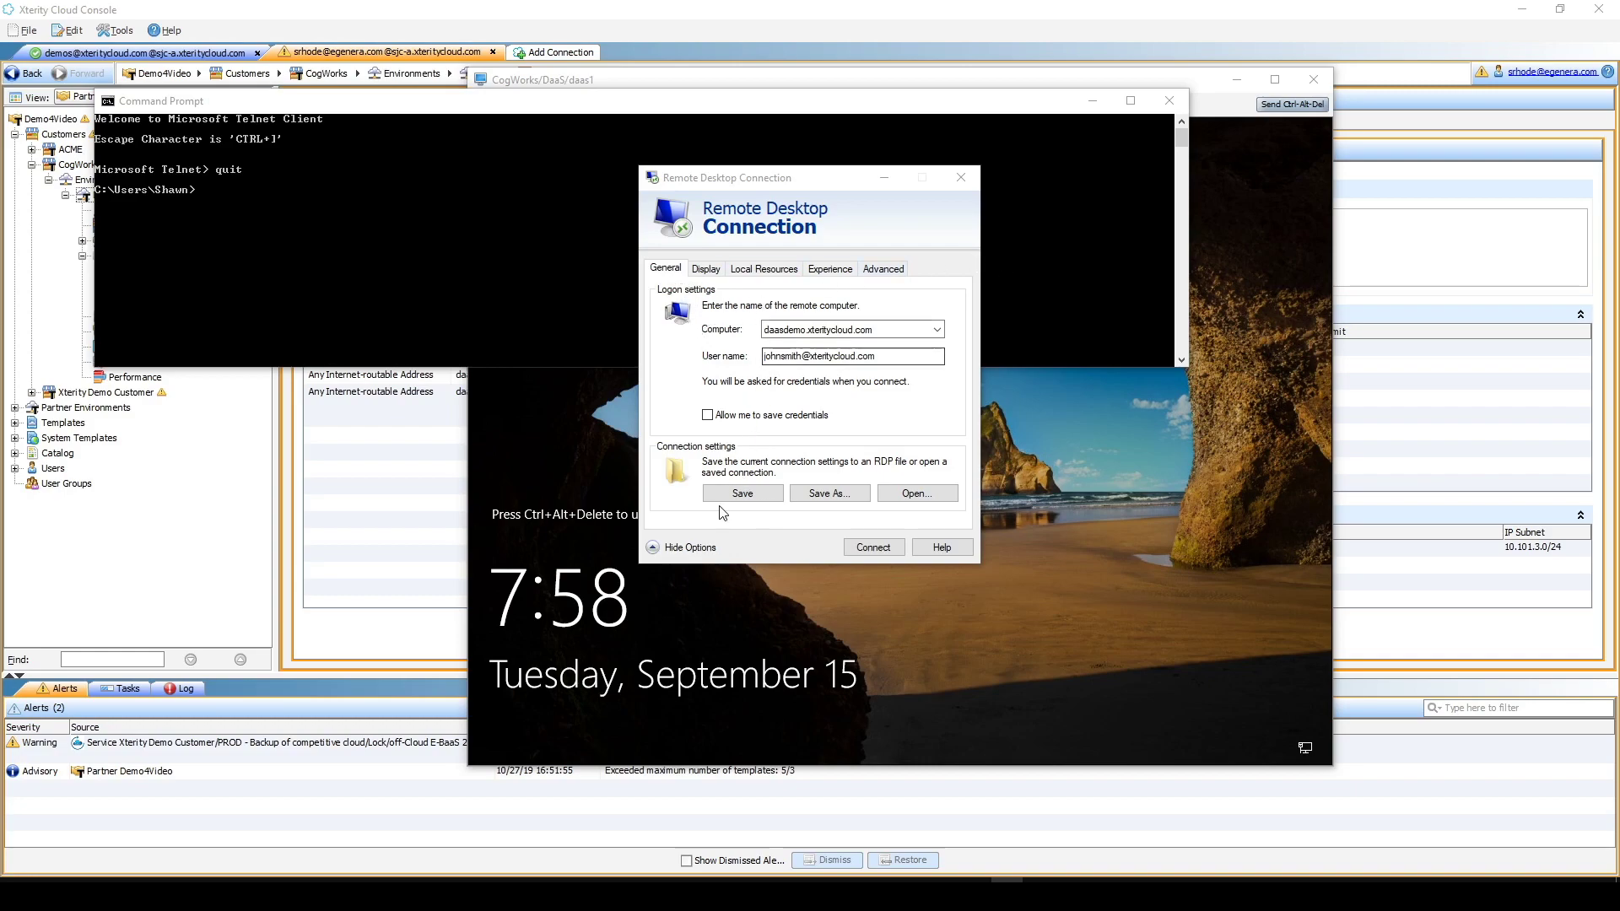
click(656, 547)
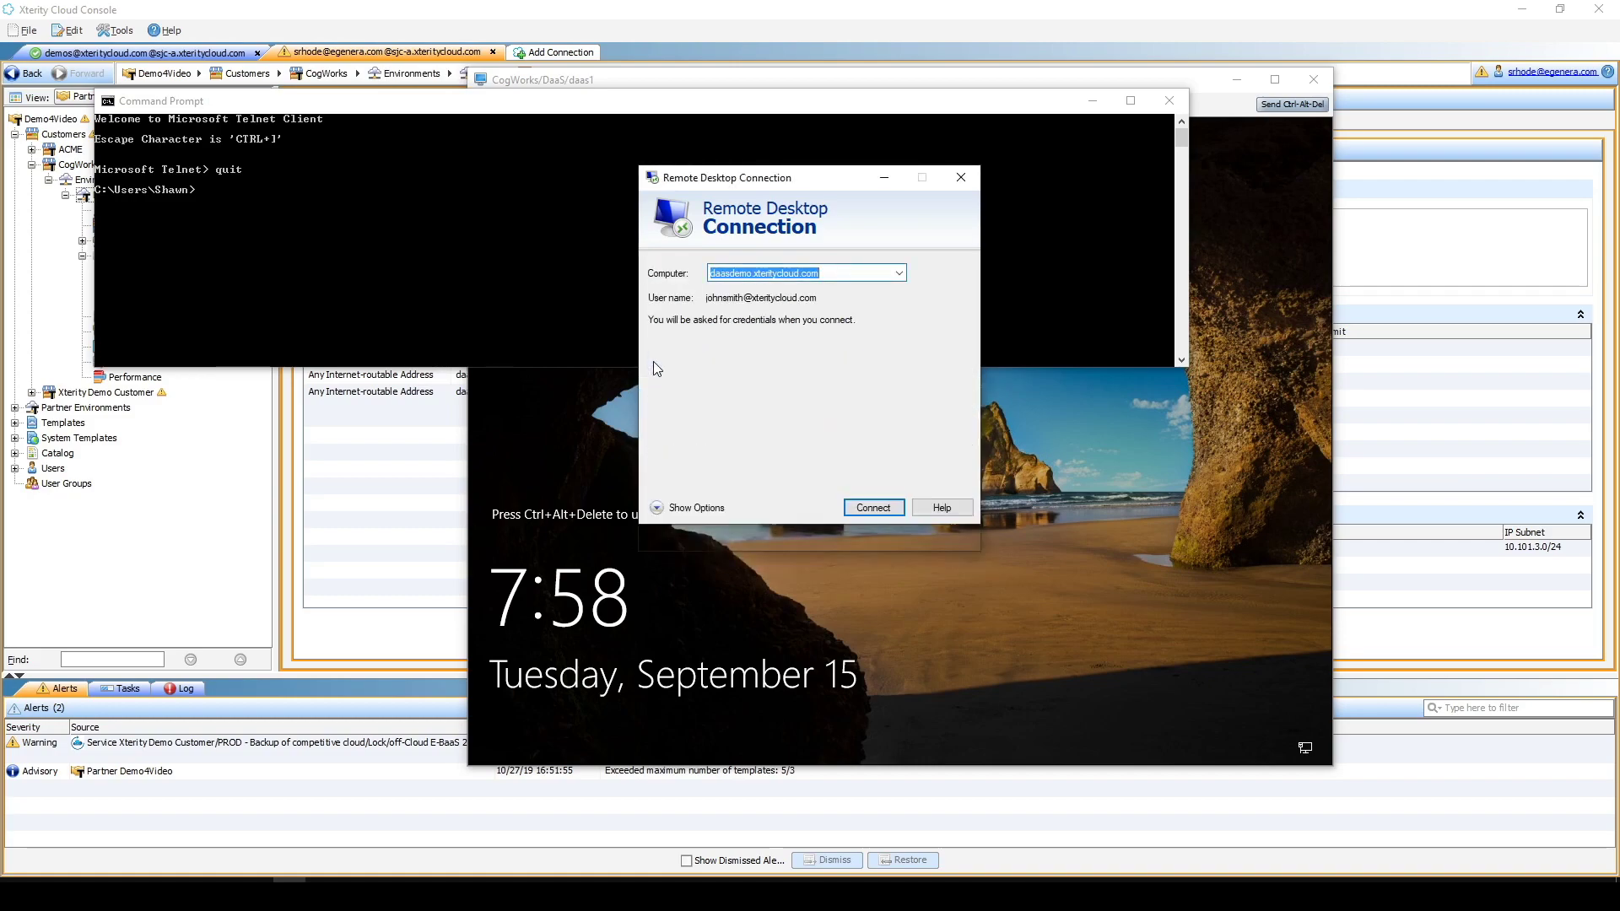
click(655, 361)
click(881, 269)
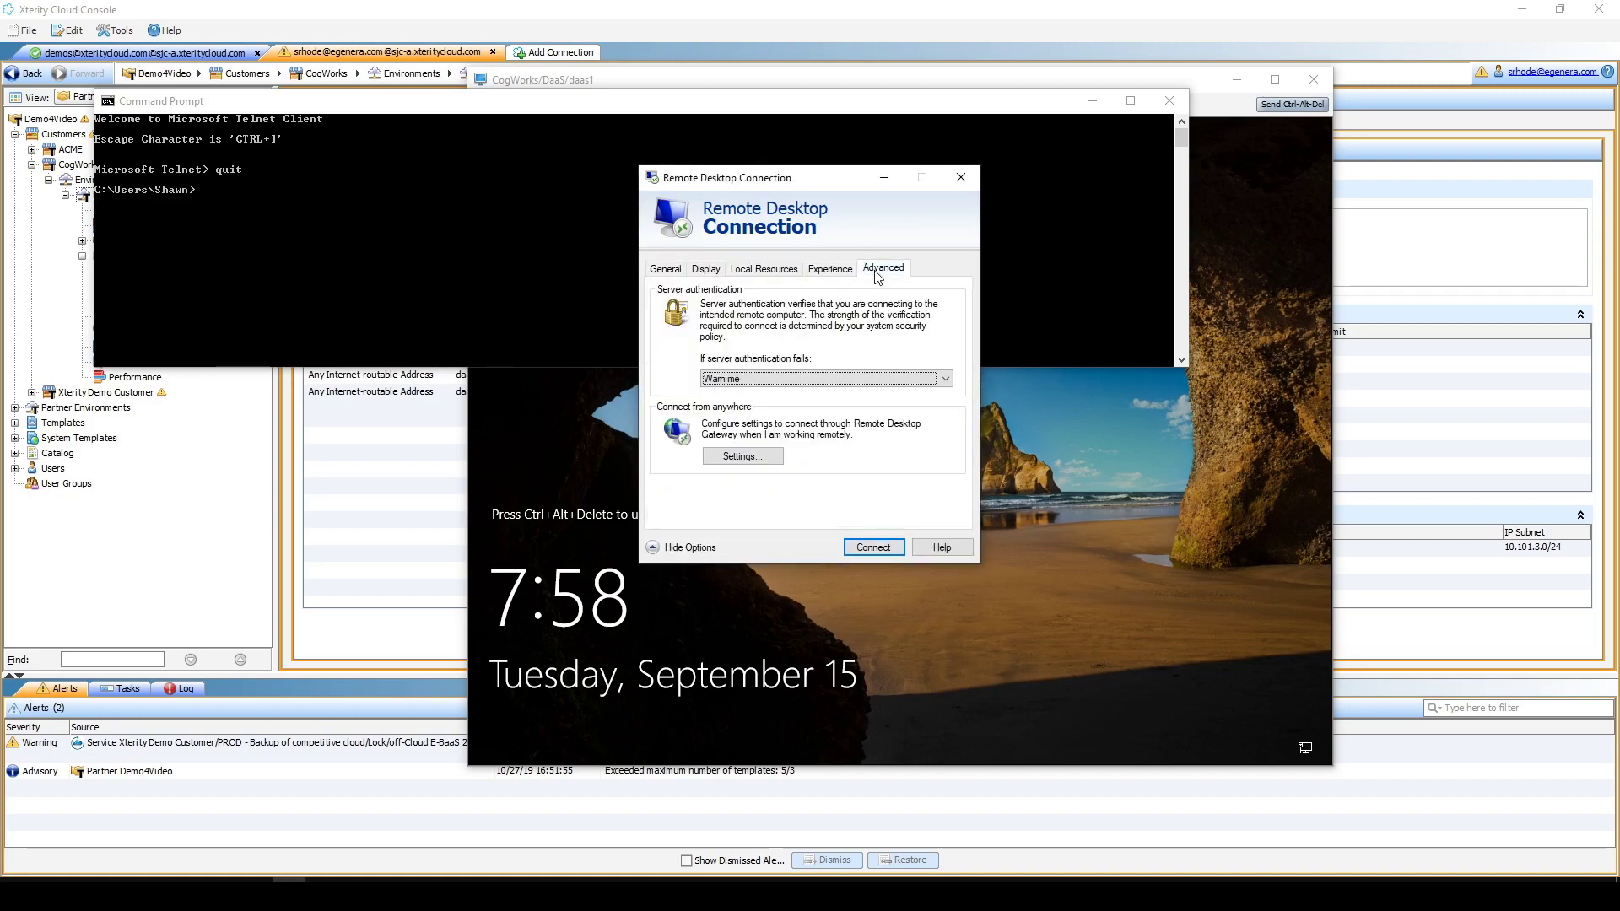
click(732, 457)
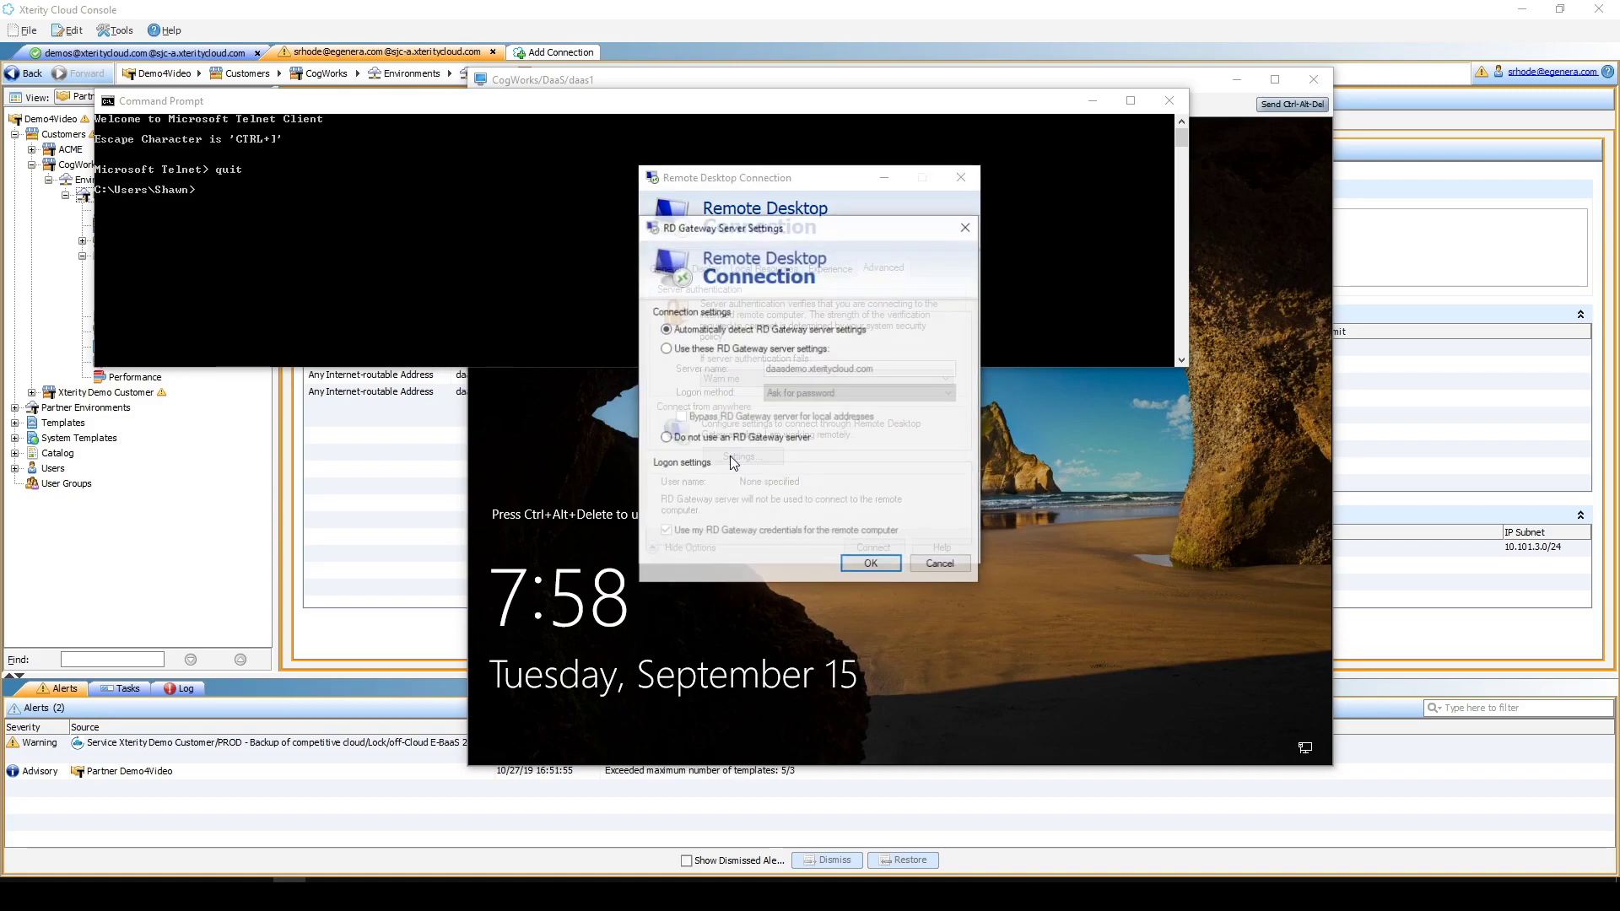
click(665, 349)
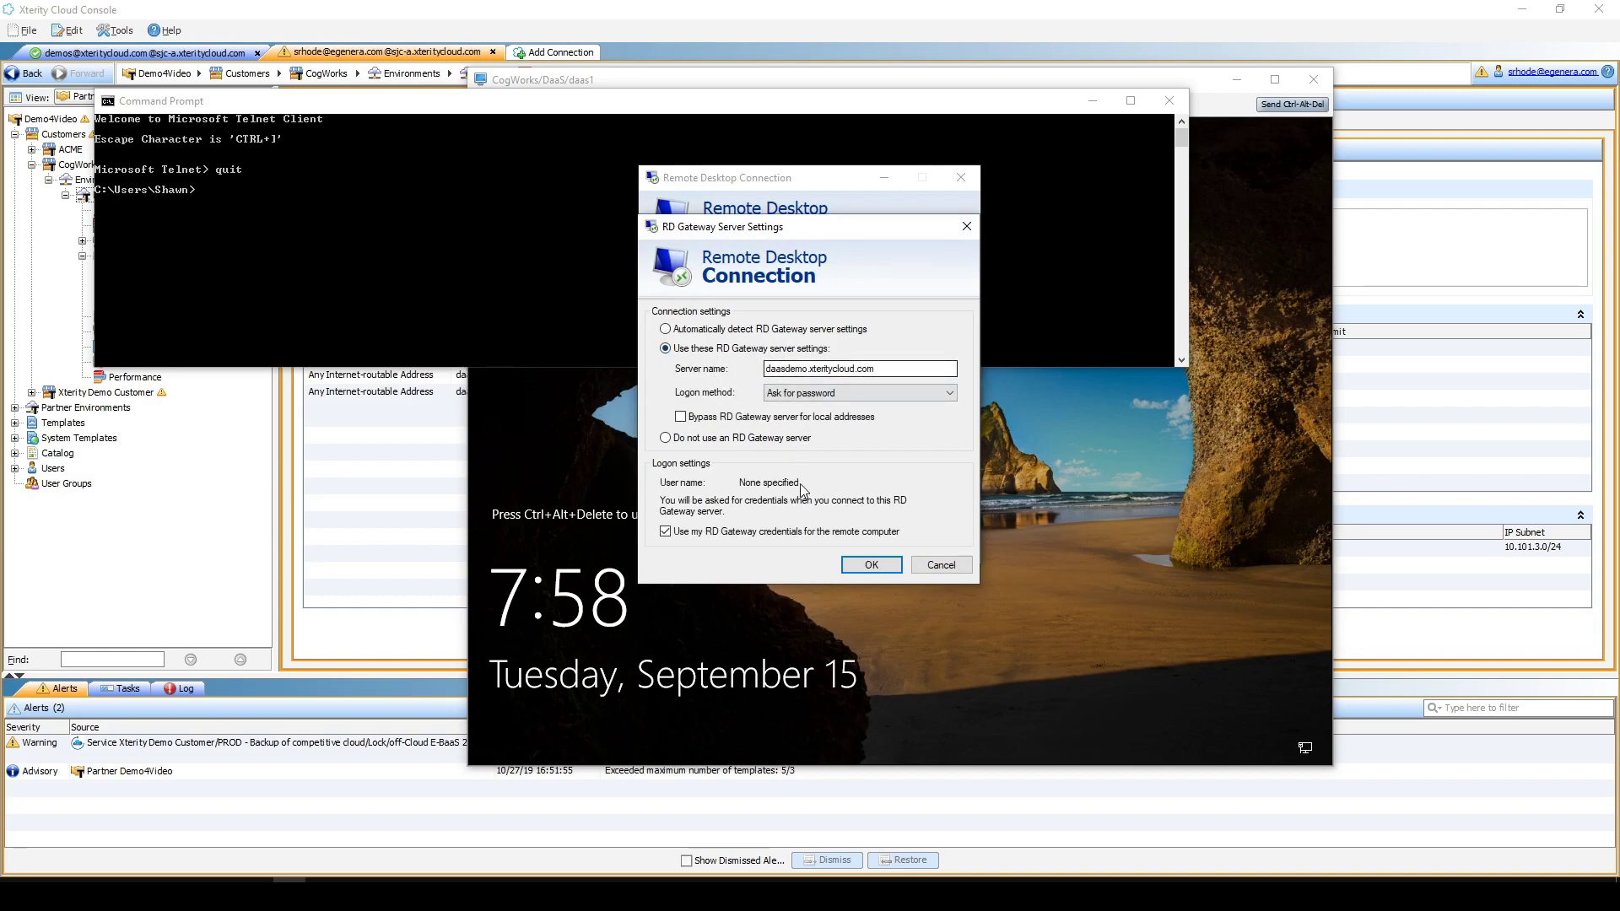
click(872, 566)
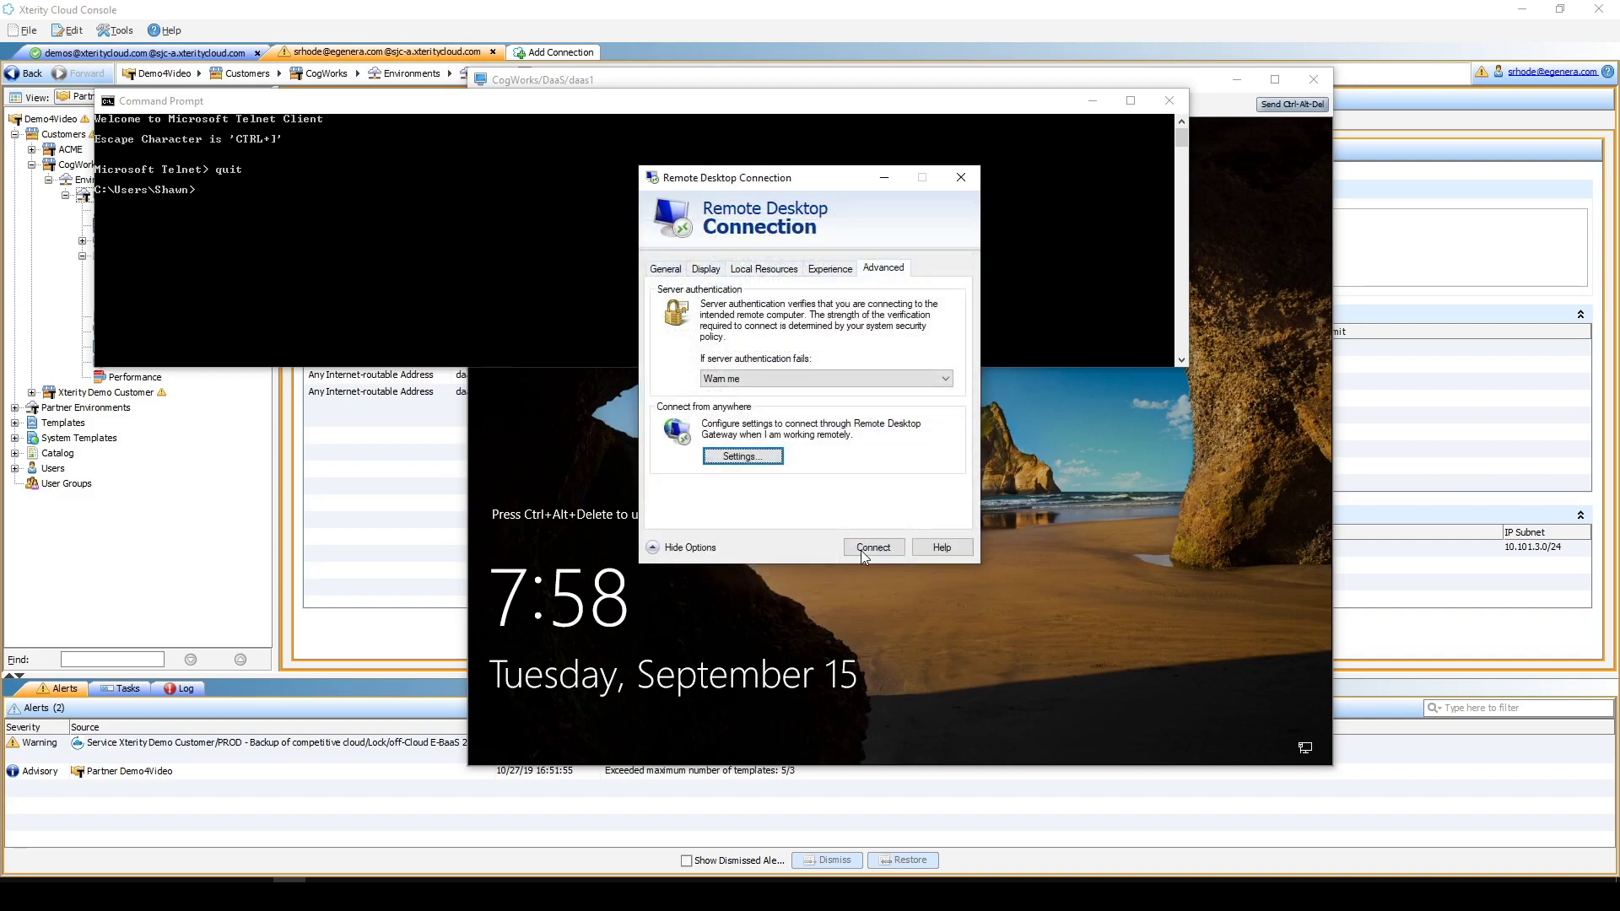
- Connect through the gateway, pasting the account password into the credentials prompt
click(872, 546)
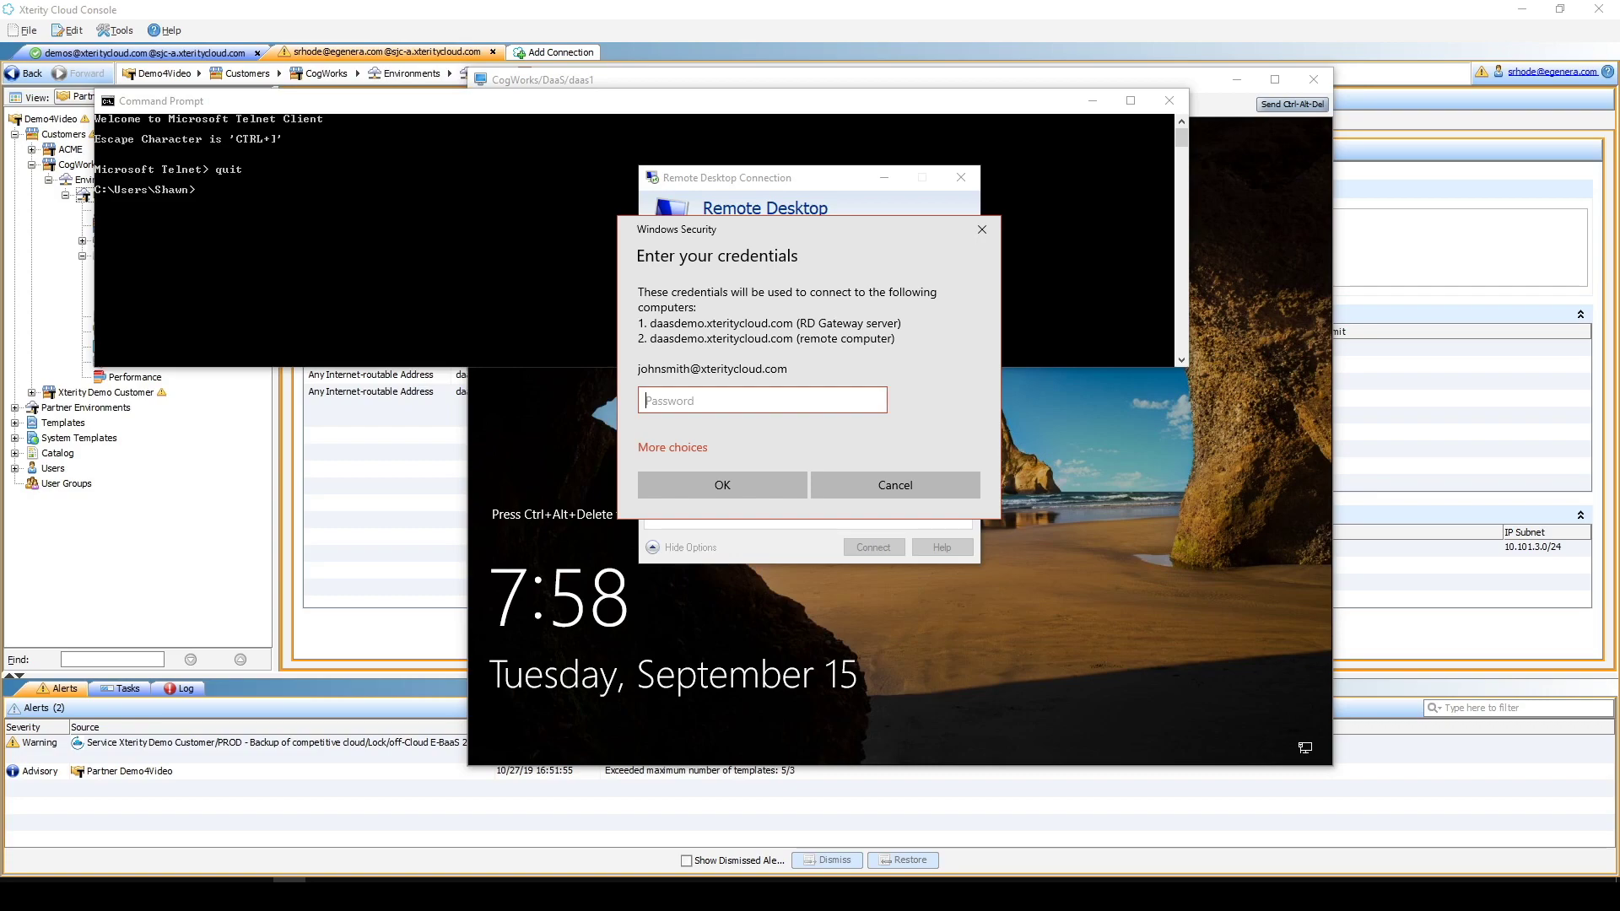
key(ctrl+v)
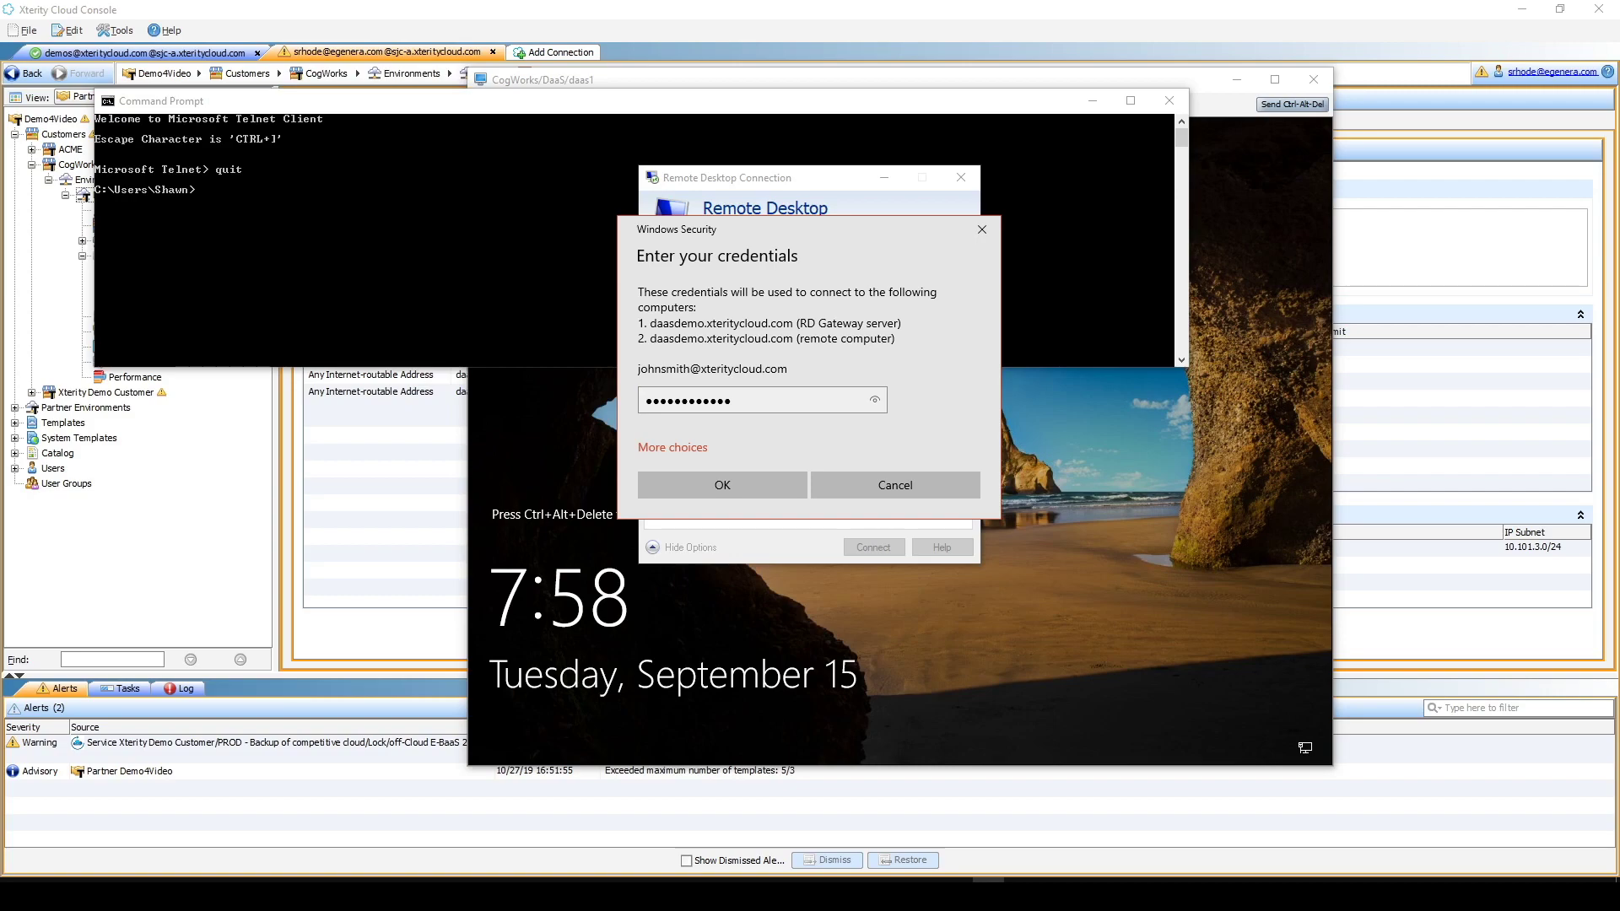
click(701, 488)
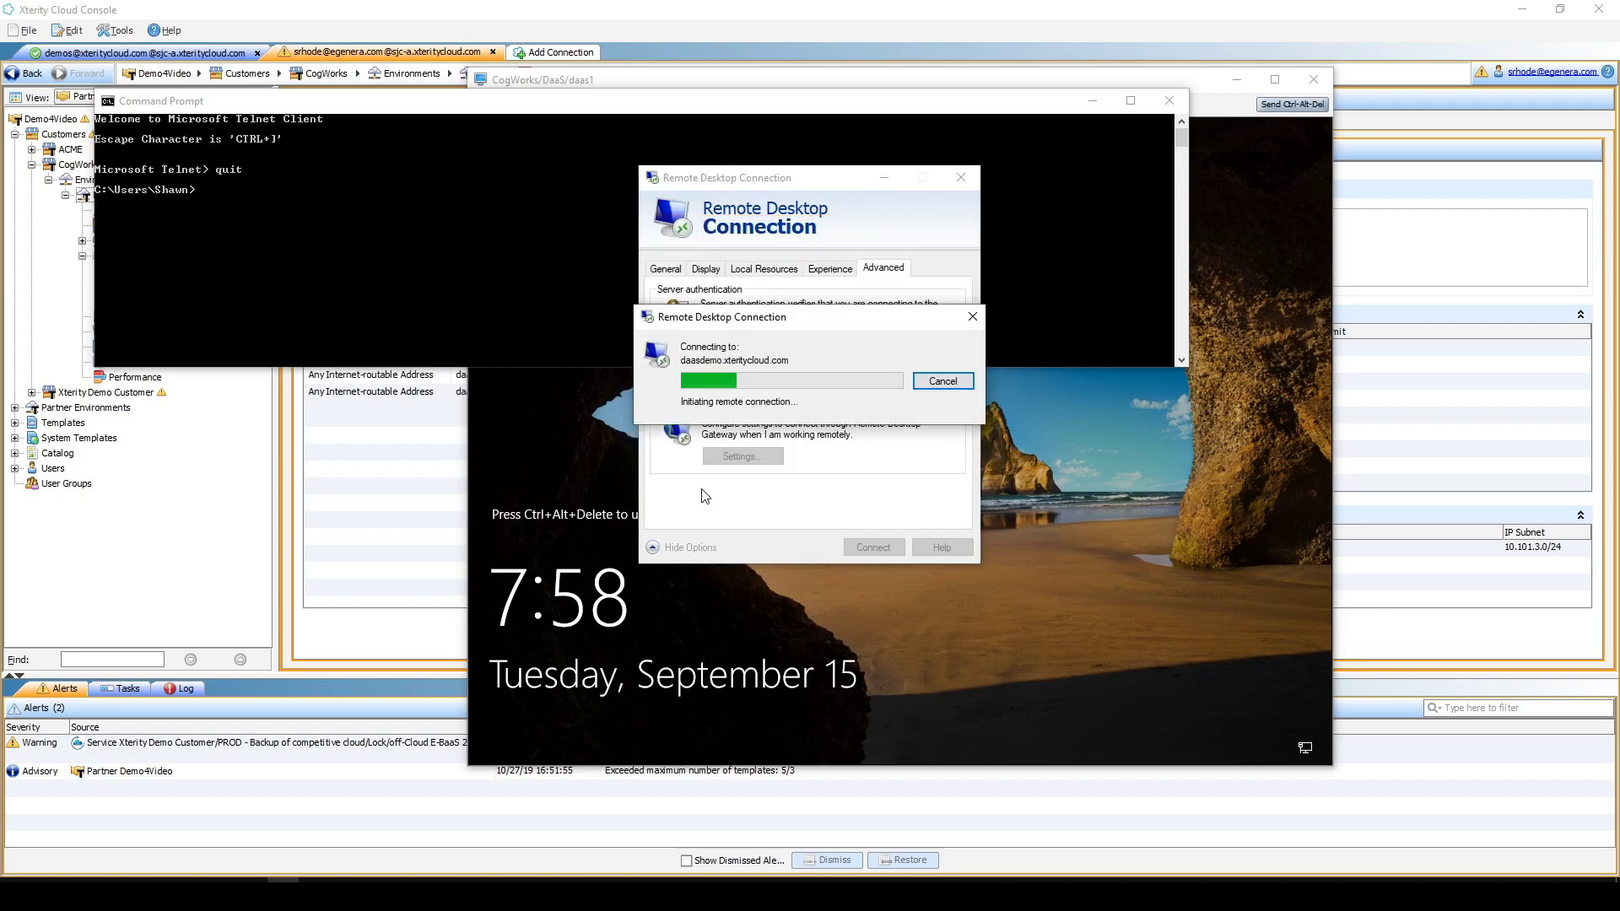